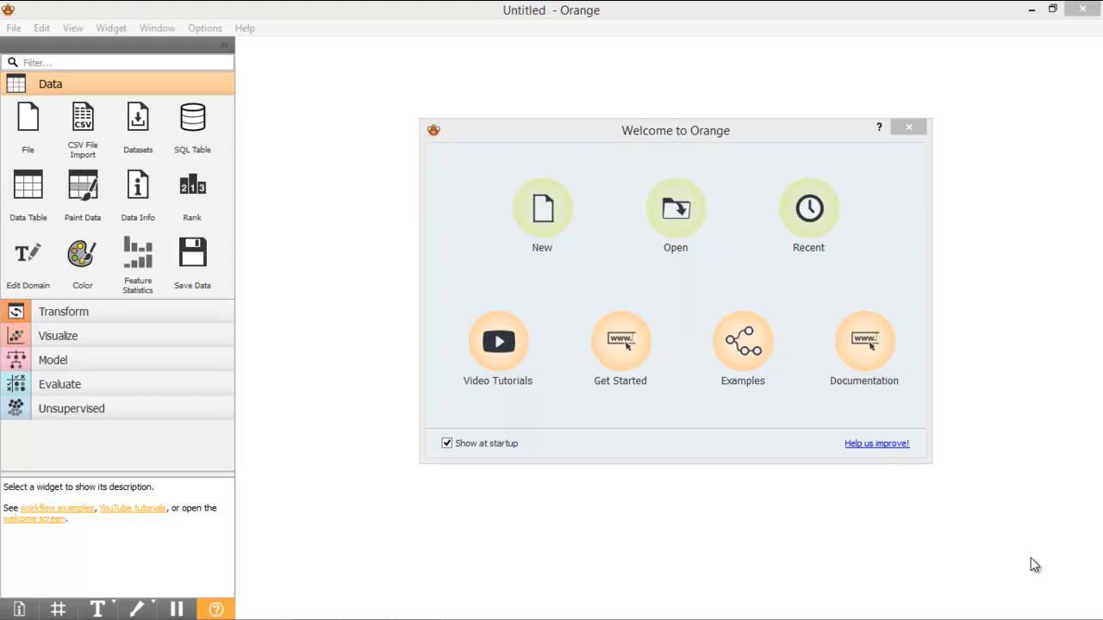
- Start a new empty workflow from the welcome dialog
left_click(885, 258)
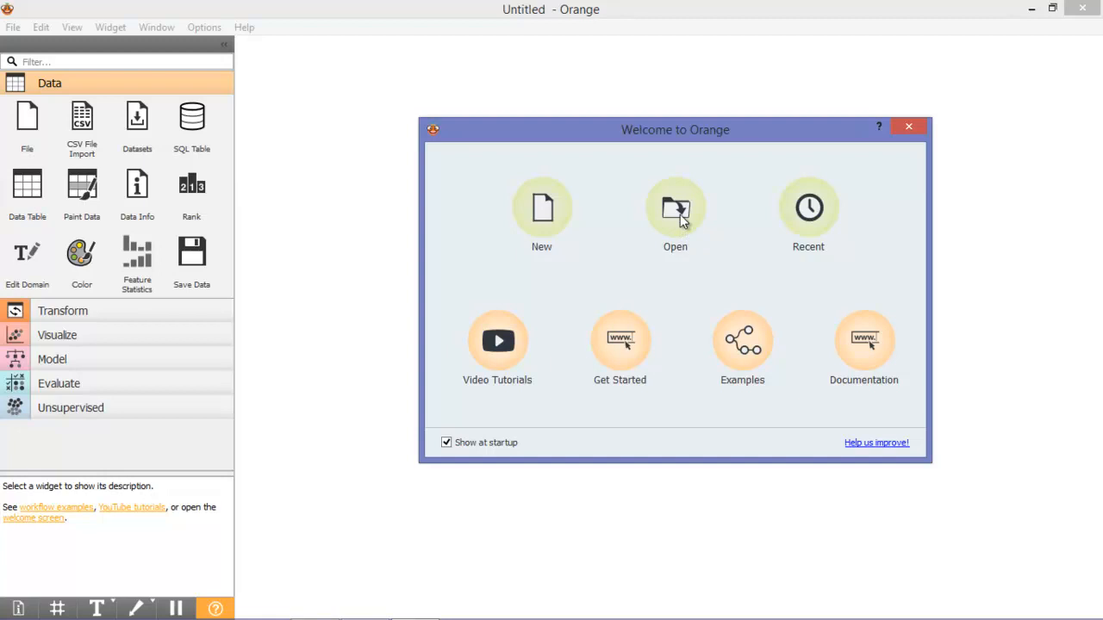
left_click(555, 226)
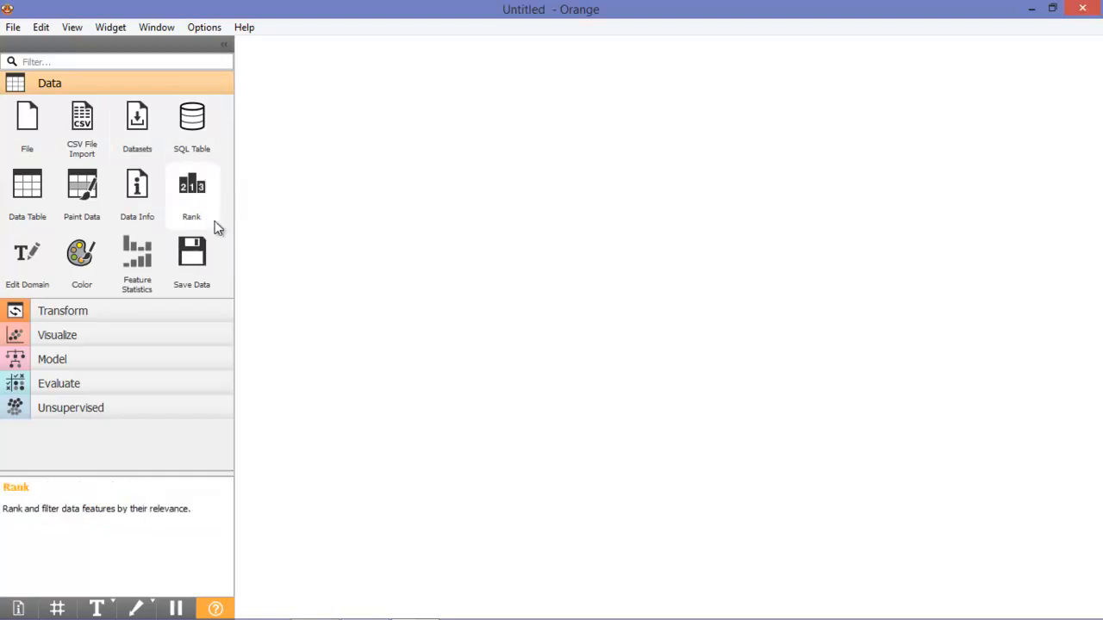
- Browse the widgets available in the Transform and Visualize categories, and collapse the categories again
left_click(55, 309)
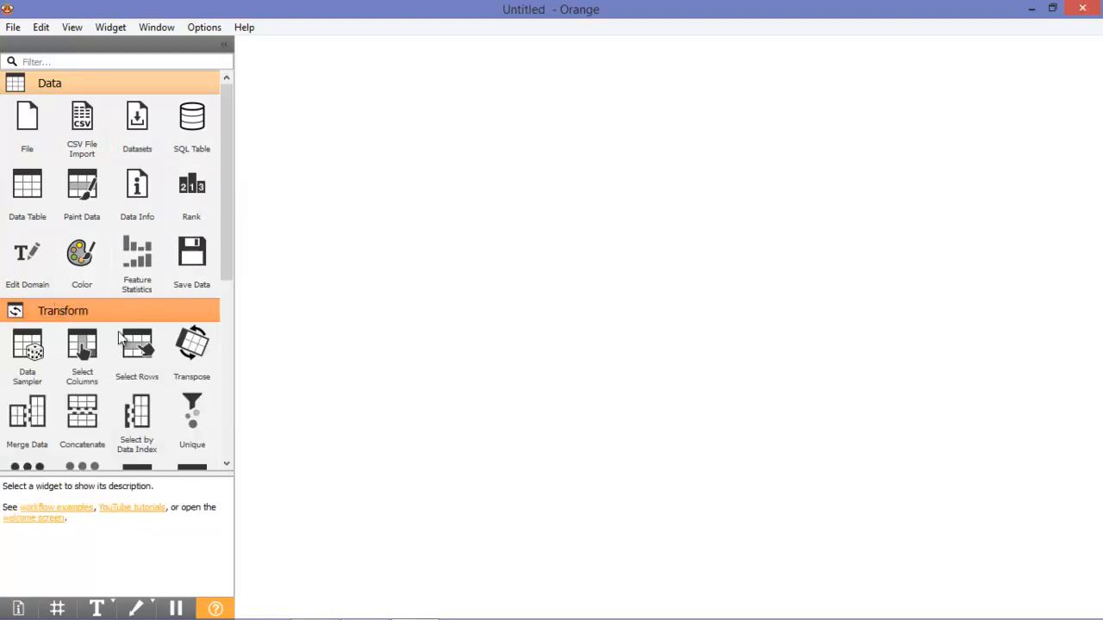
left_click_drag(231, 248, 230, 419)
left_click(140, 392)
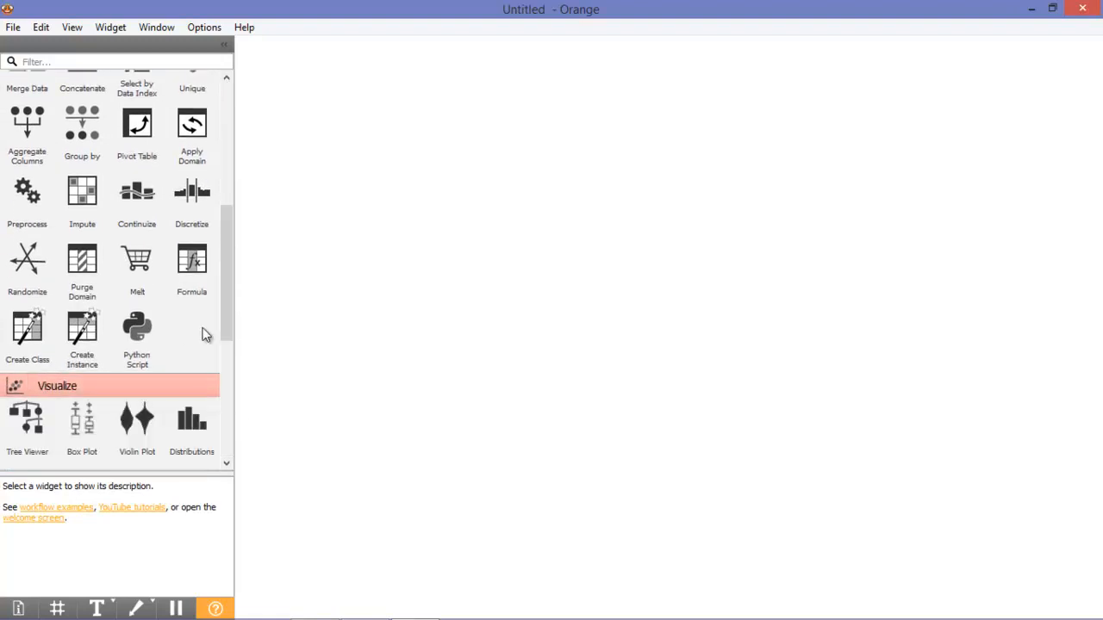
left_click_drag(229, 316, 235, 175)
left_click(161, 362)
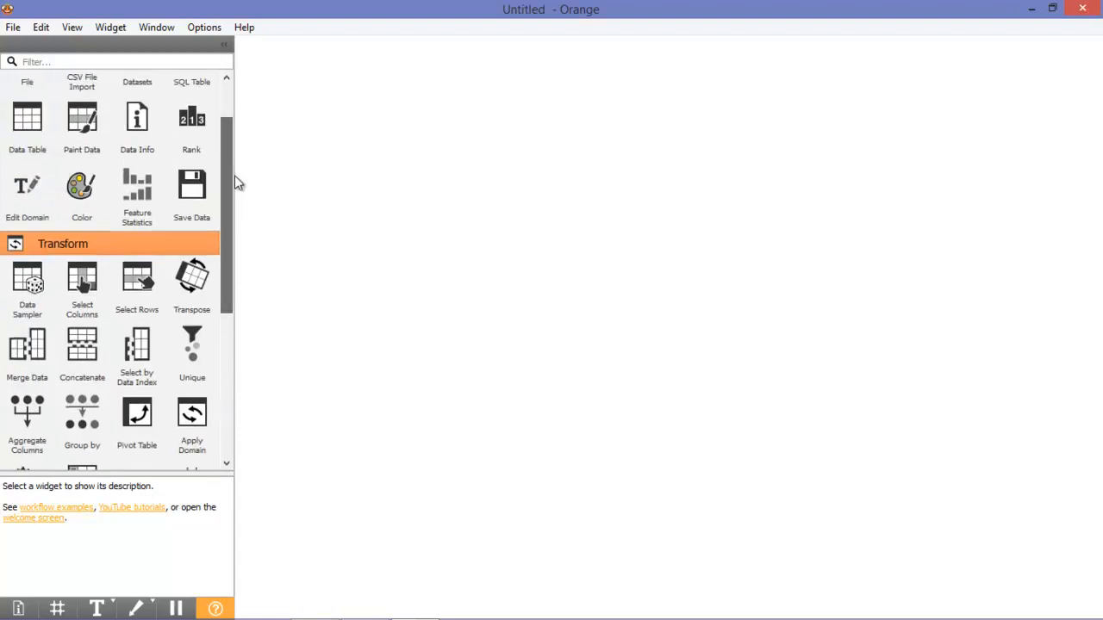
left_click(179, 247)
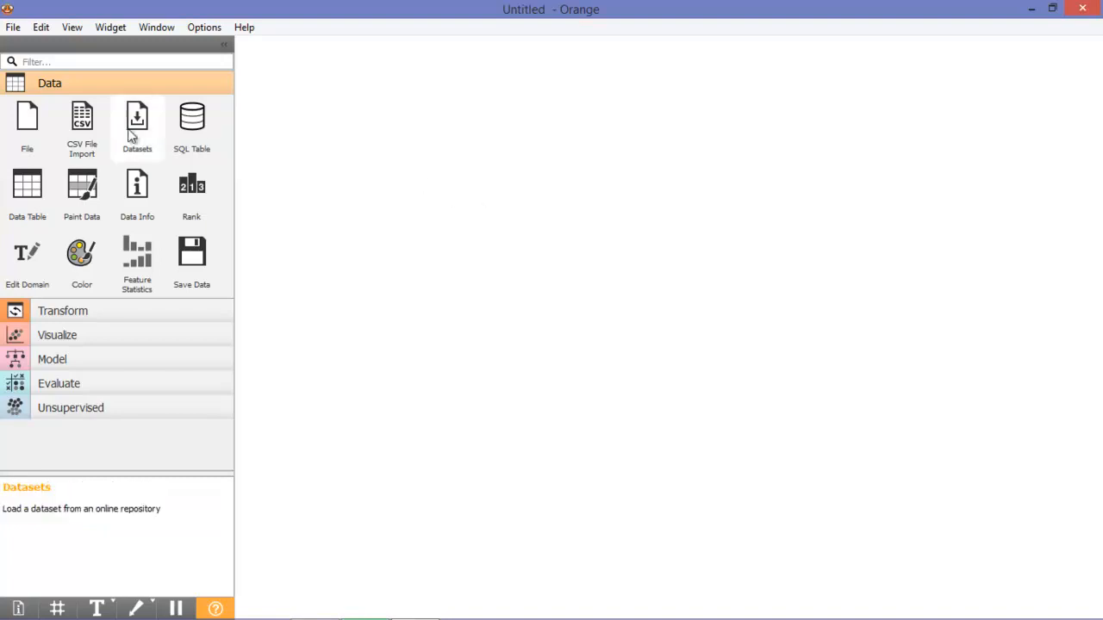
- Add a File widget to the canvas, choose datasets\iris.tab as its source file and close its settings
left_click(32, 127)
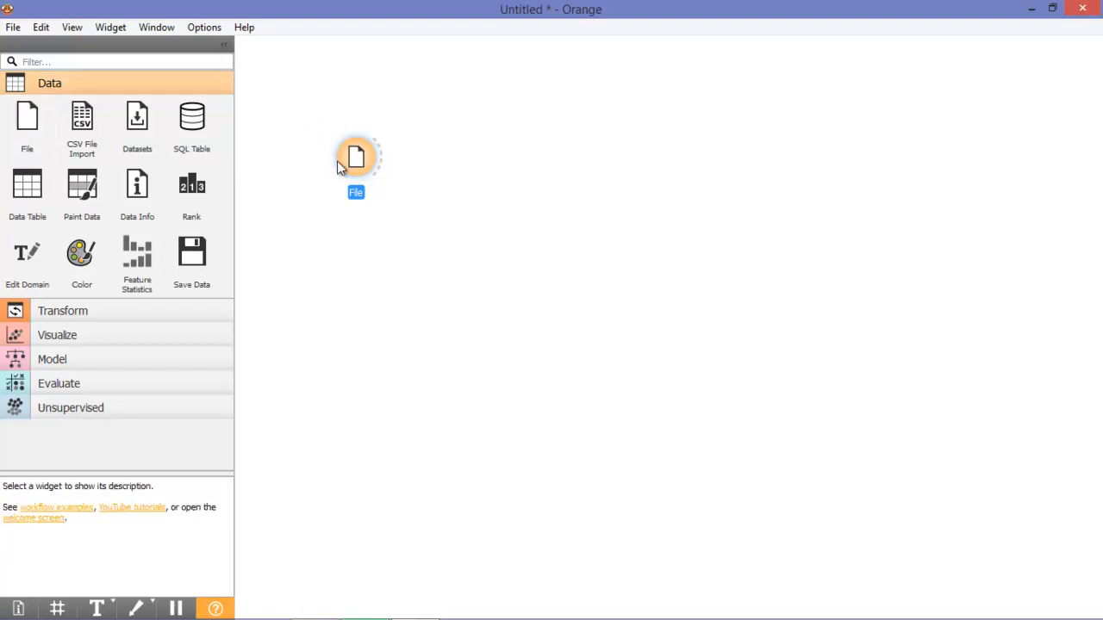
mouse_move(337, 161)
double_click(358, 162)
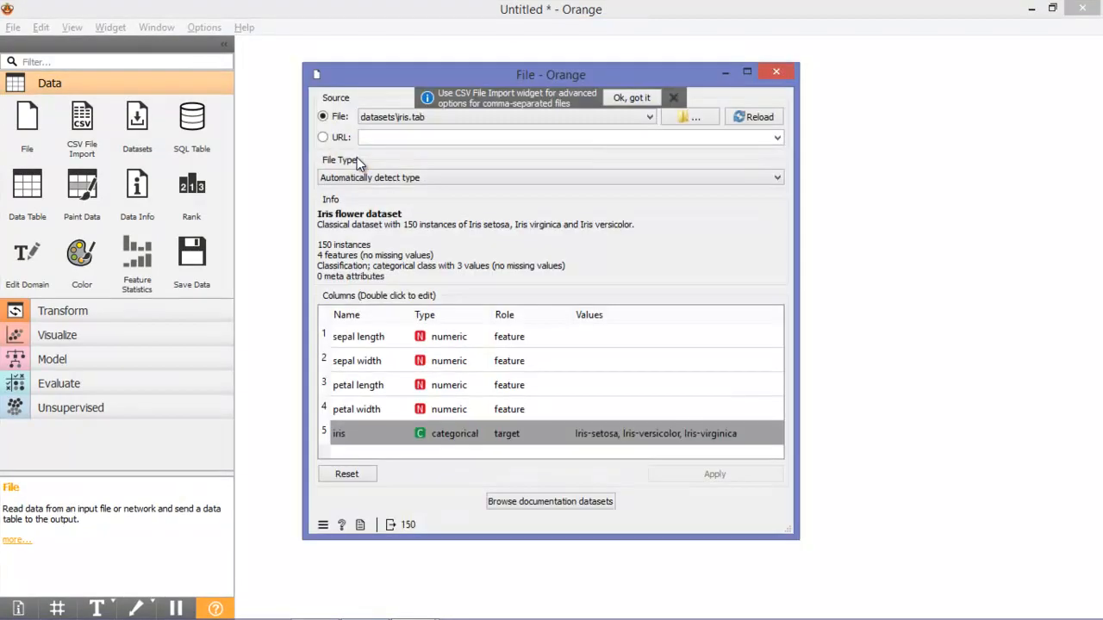
left_click(438, 118)
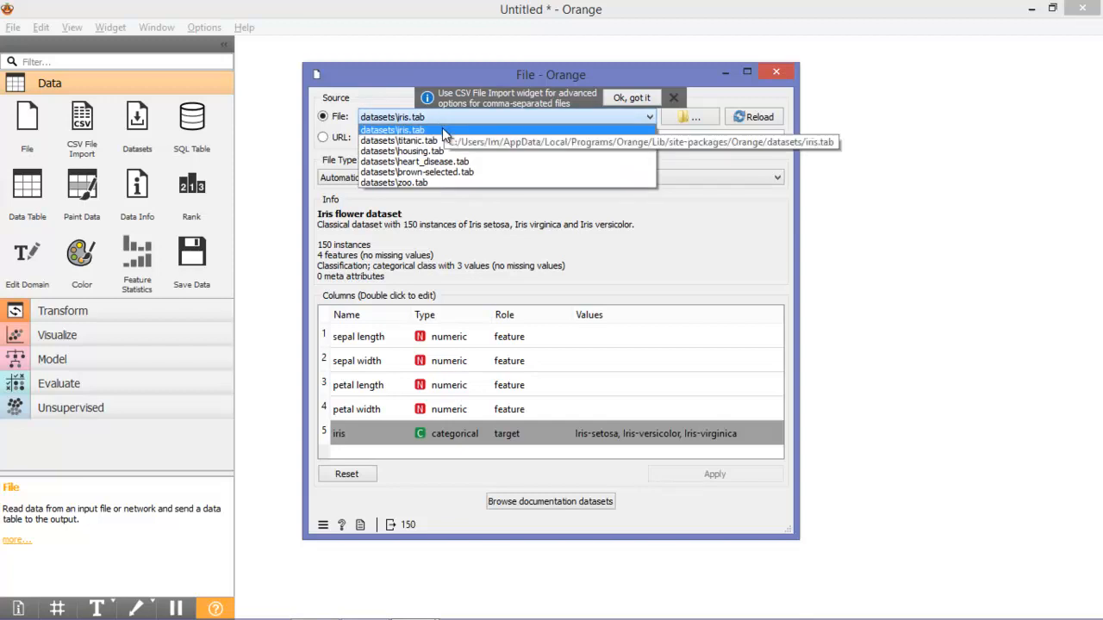
left_click(443, 130)
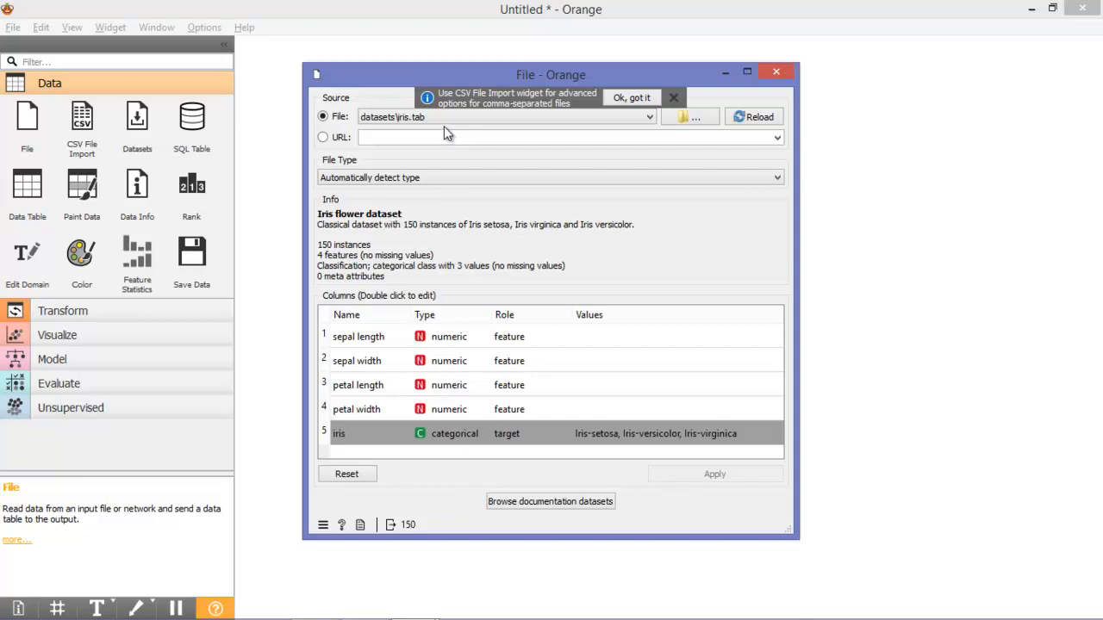
left_click(443, 116)
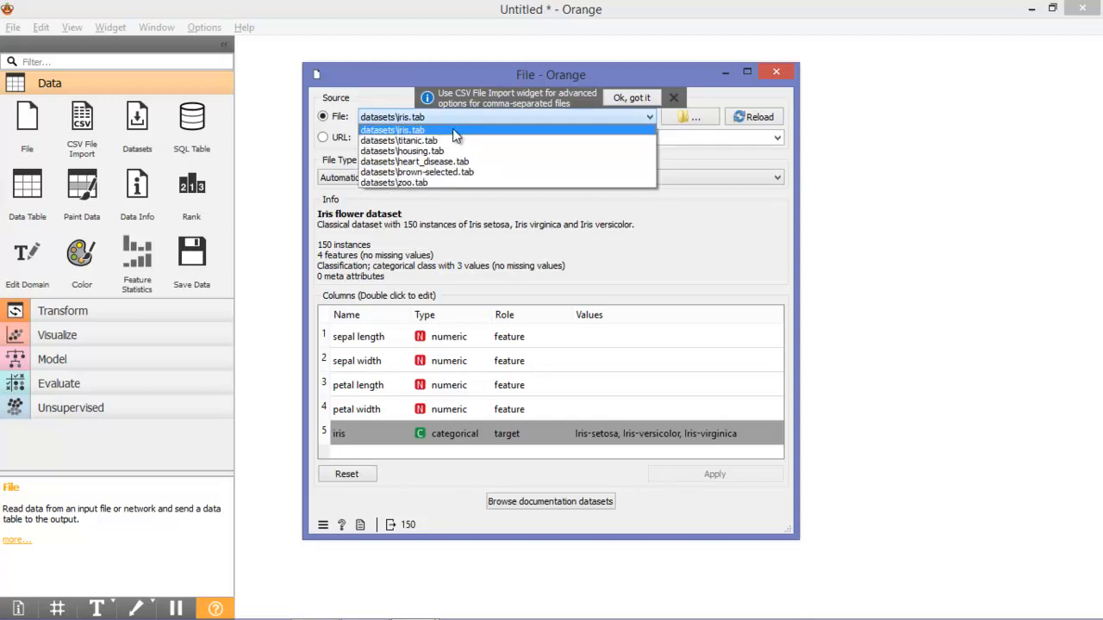
left_click(453, 132)
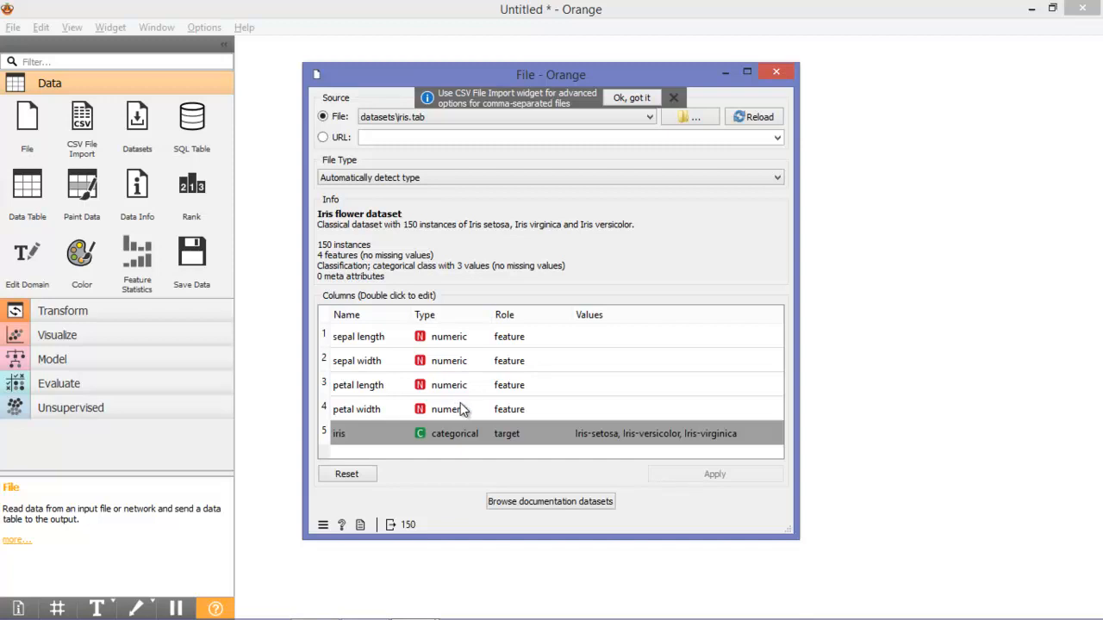
left_click(776, 73)
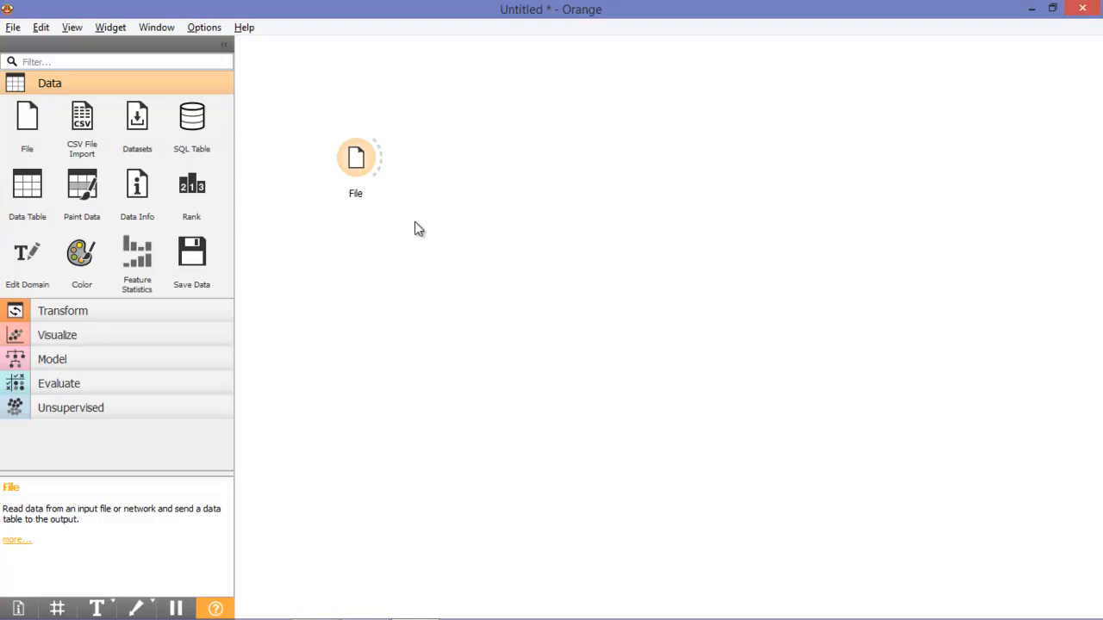
- Add a Data Table widget beside the File widget, undoing the two surplus copies
triple_click(32, 197)
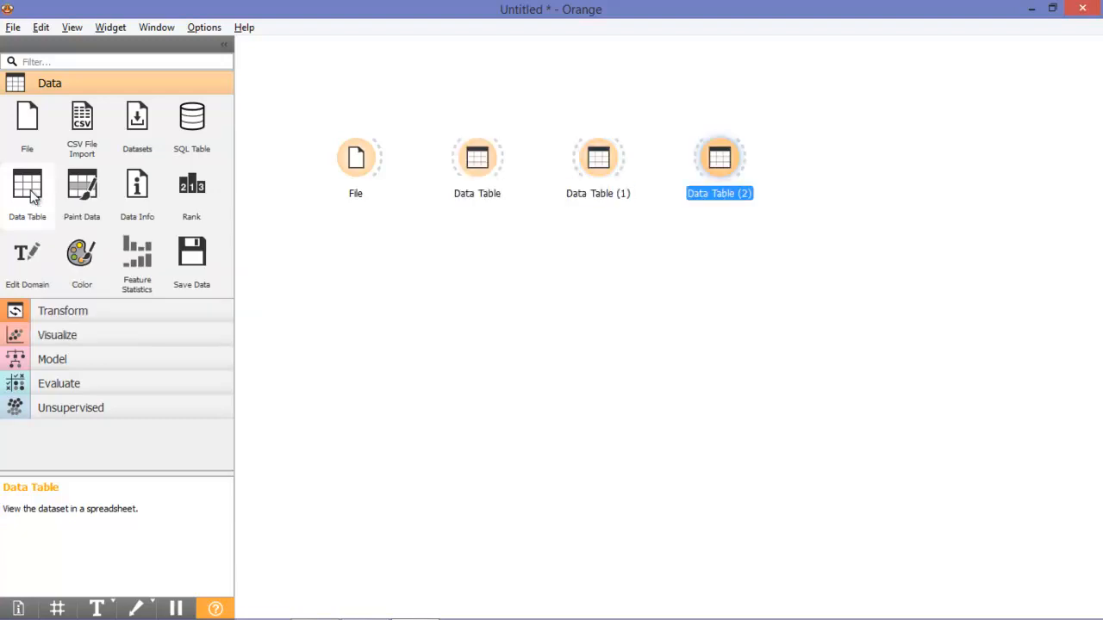
key("ctrl+z")
key("ctrl+z")
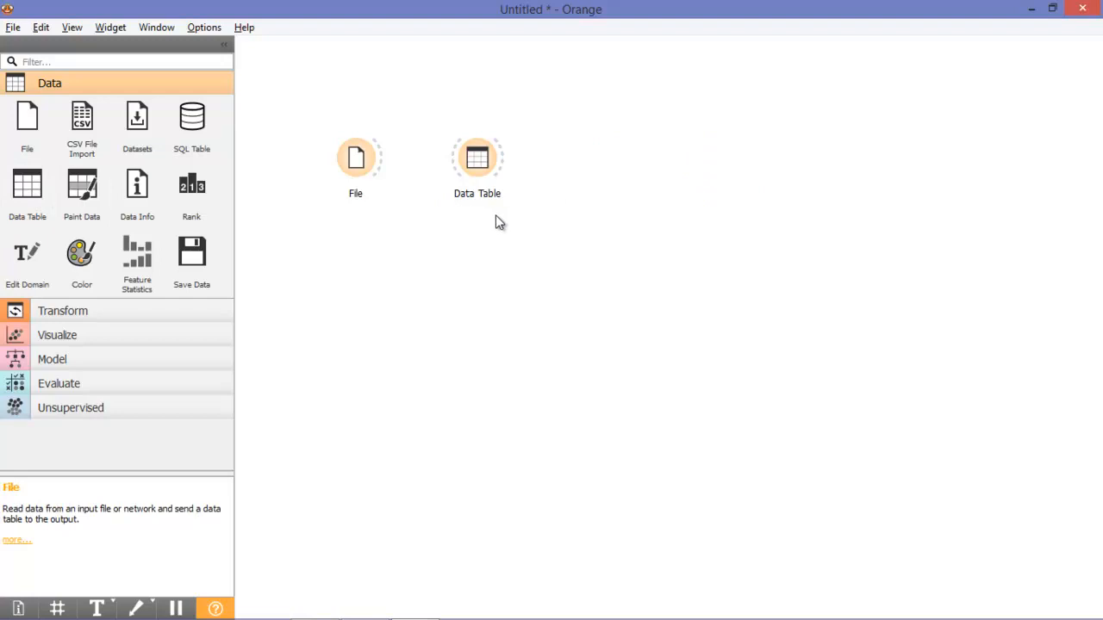
- View the contents of the unconnected Data Table widget and close its window
left_click(479, 161)
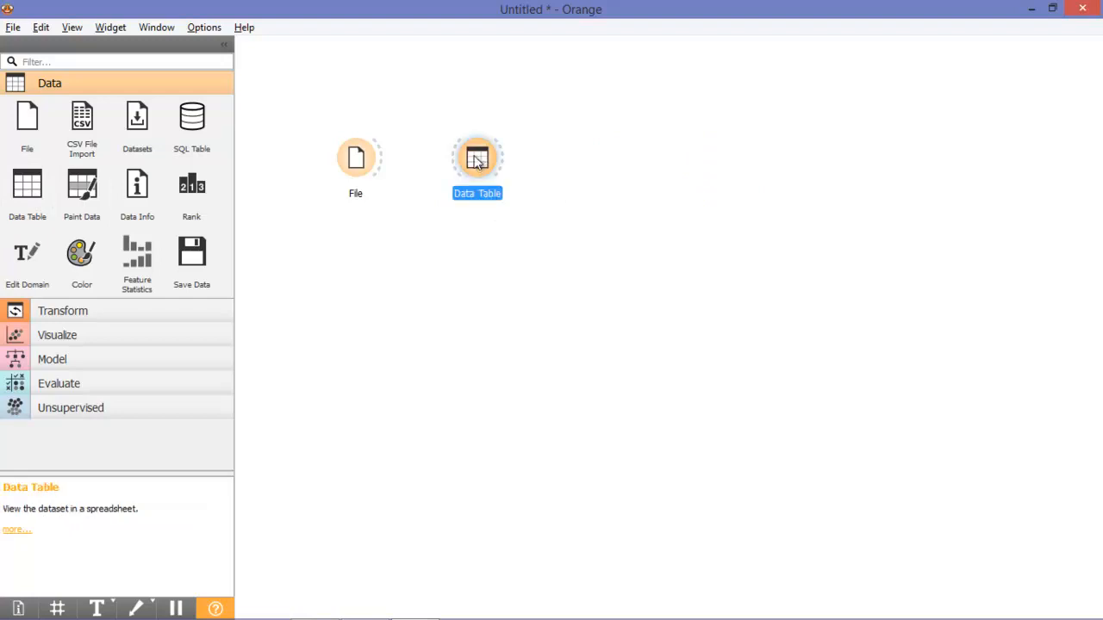
double_click(480, 161)
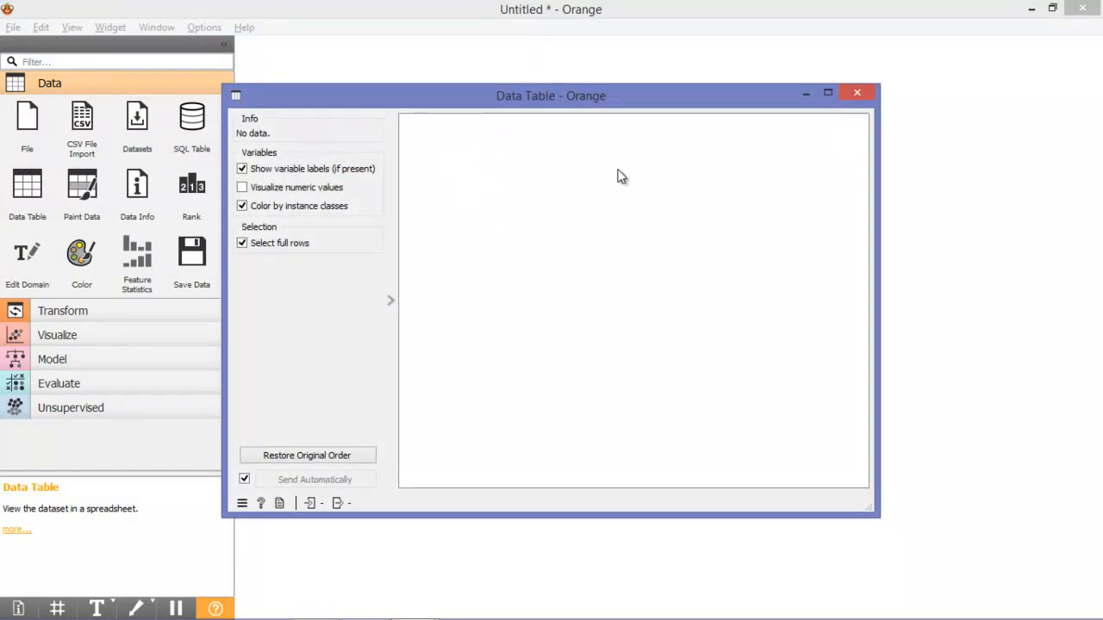
left_click(858, 94)
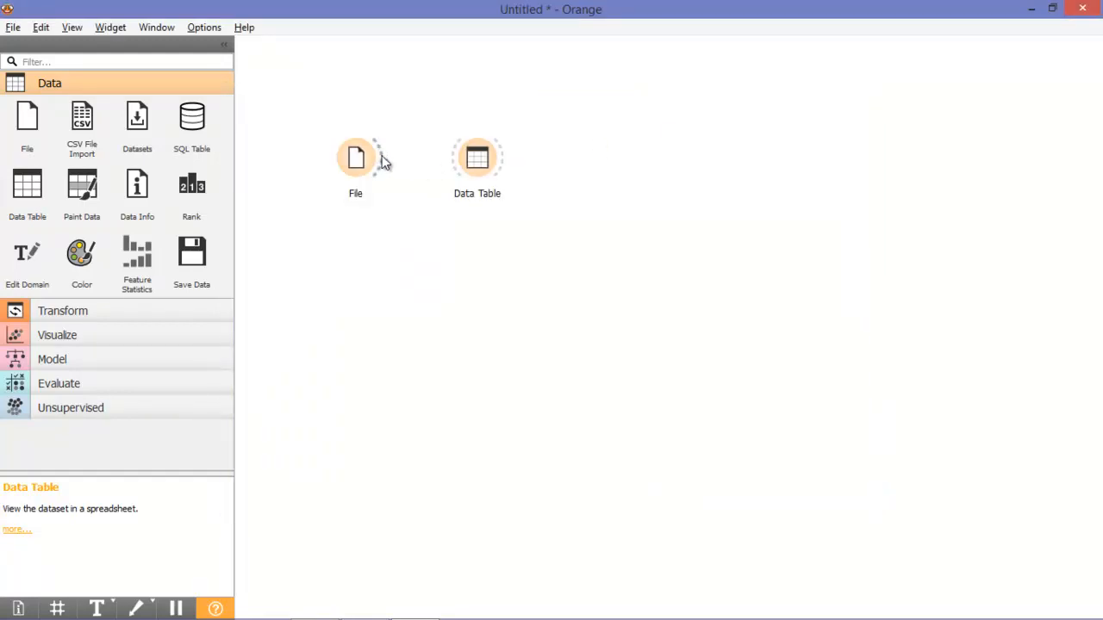
- Link the File widget's output to the Data Table widget and open the table
left_click_drag(381, 158, 450, 158)
left_click_drag(450, 164, 452, 164)
double_click(480, 165)
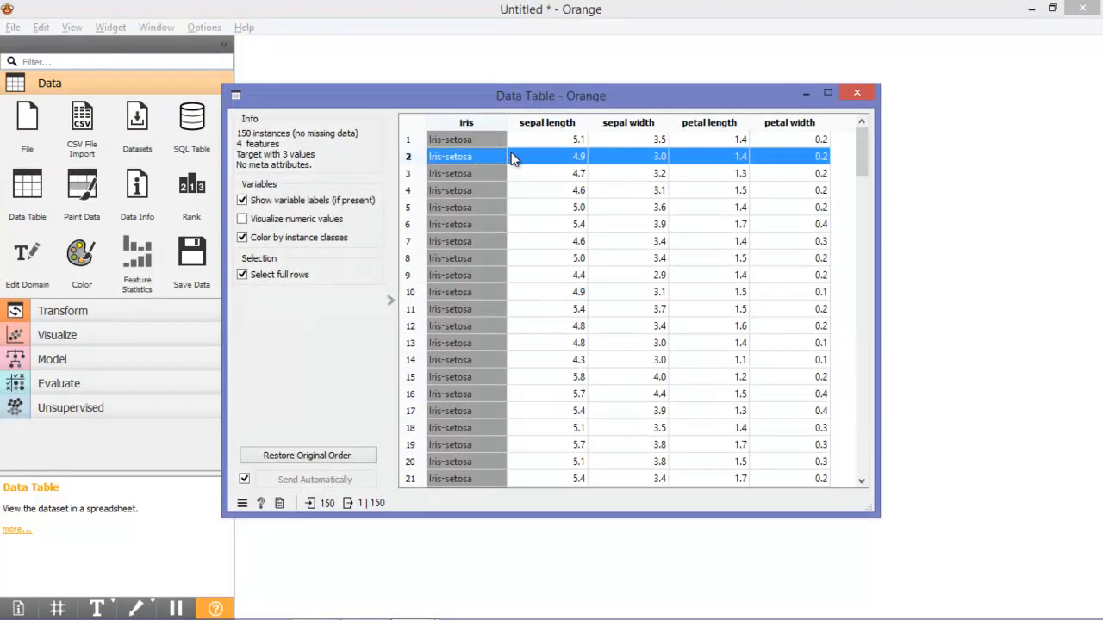
- Examine the iris class and measurement values throughout the data table, and close the table
left_click_drag(862, 160, 868, 127)
left_click(559, 142)
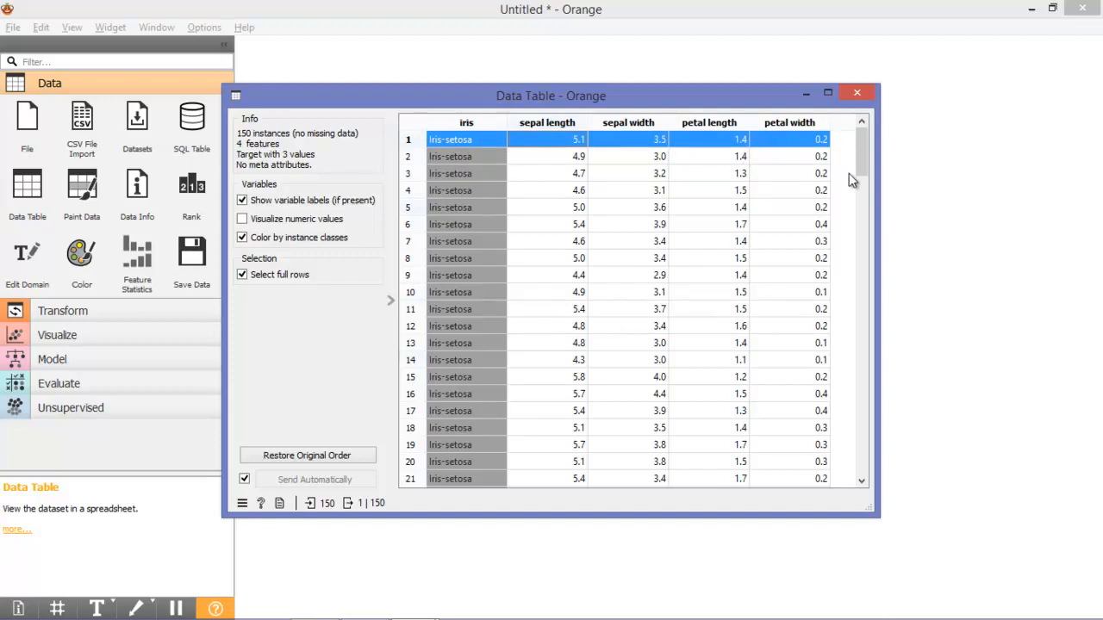
left_click_drag(860, 169, 867, 274)
left_click_drag(586, 296, 872, 400)
left_click(436, 248)
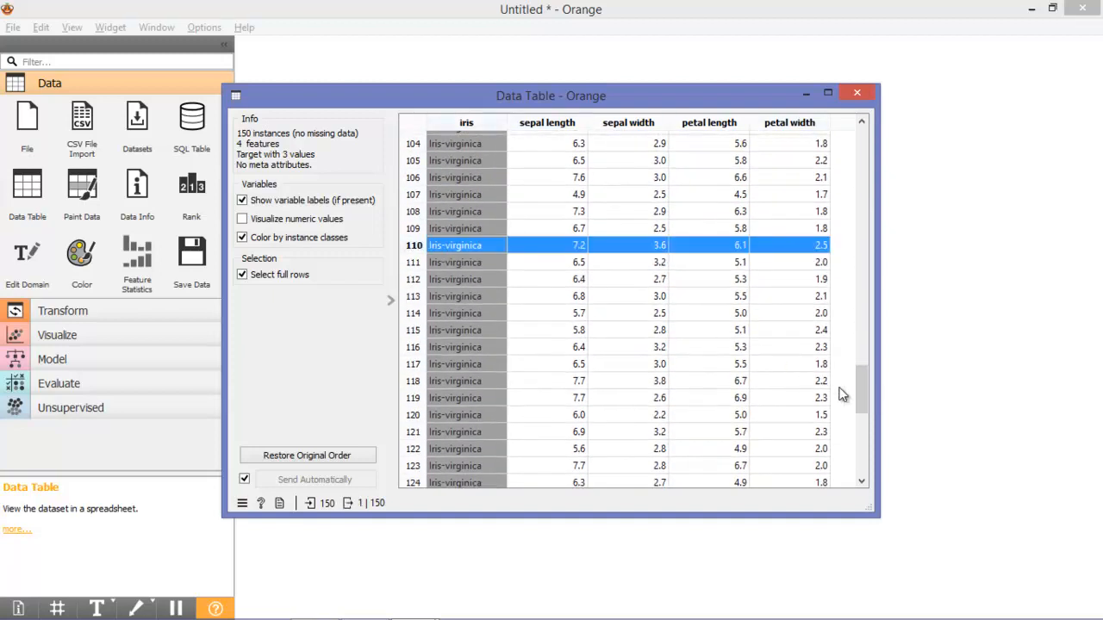
left_click_drag(859, 388, 843, 152)
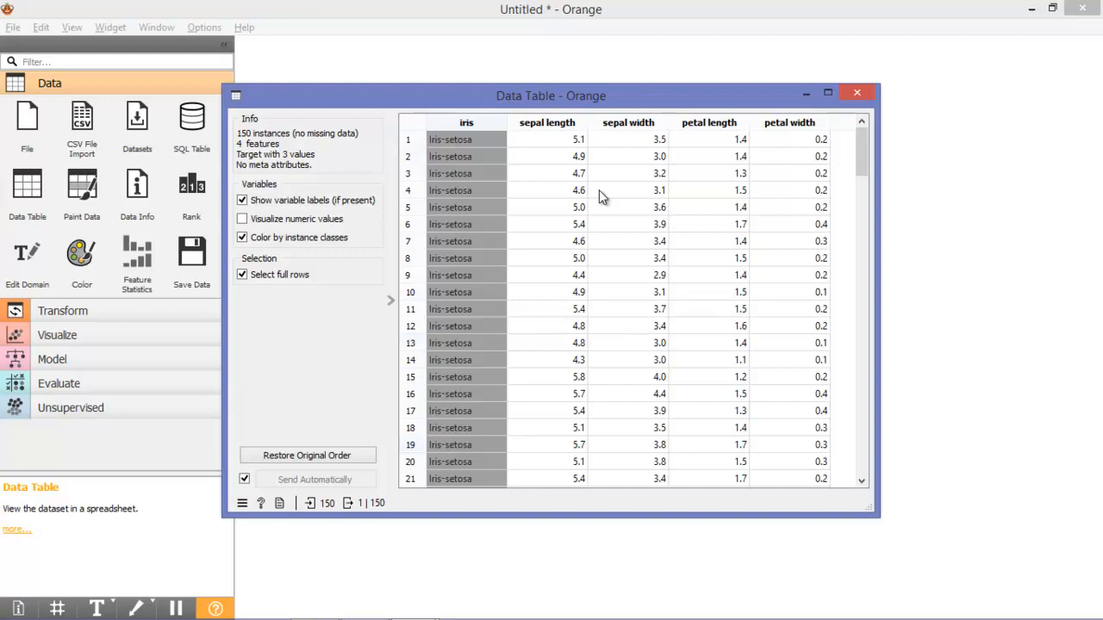
left_click(860, 93)
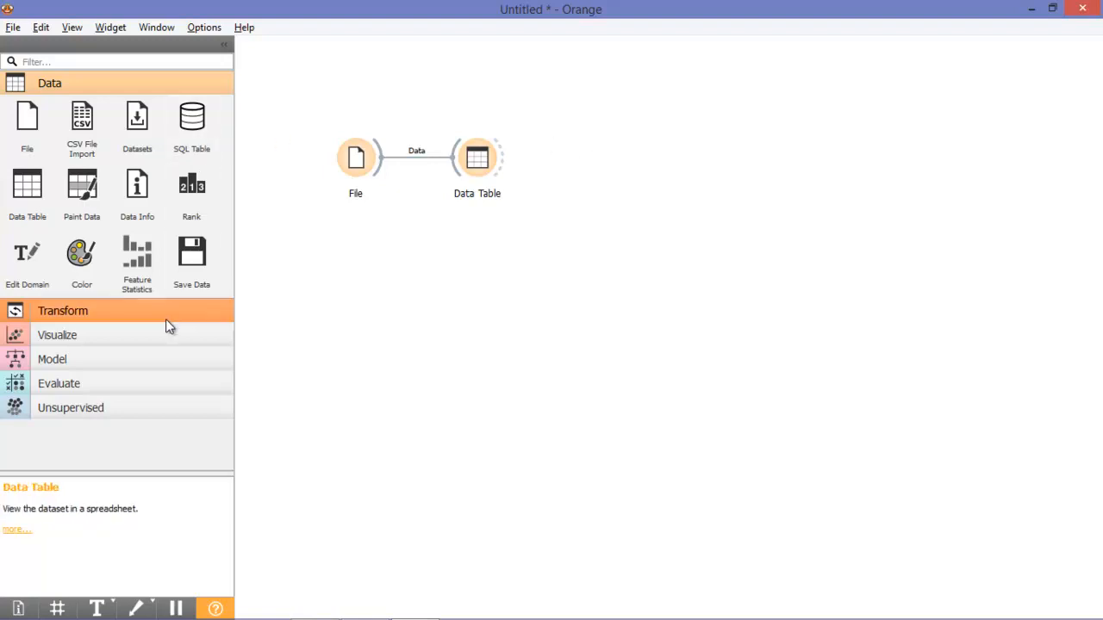
- Add a Pivot Table widget below the Data Table widget and link it to the File widget
left_click(127, 317)
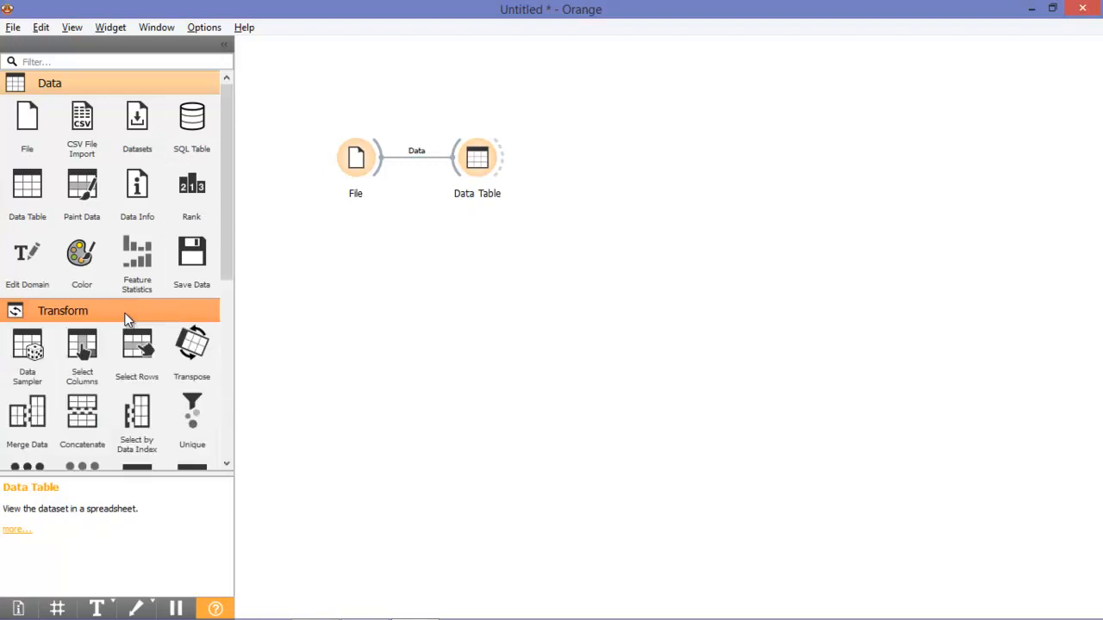
left_click_drag(231, 207, 228, 289)
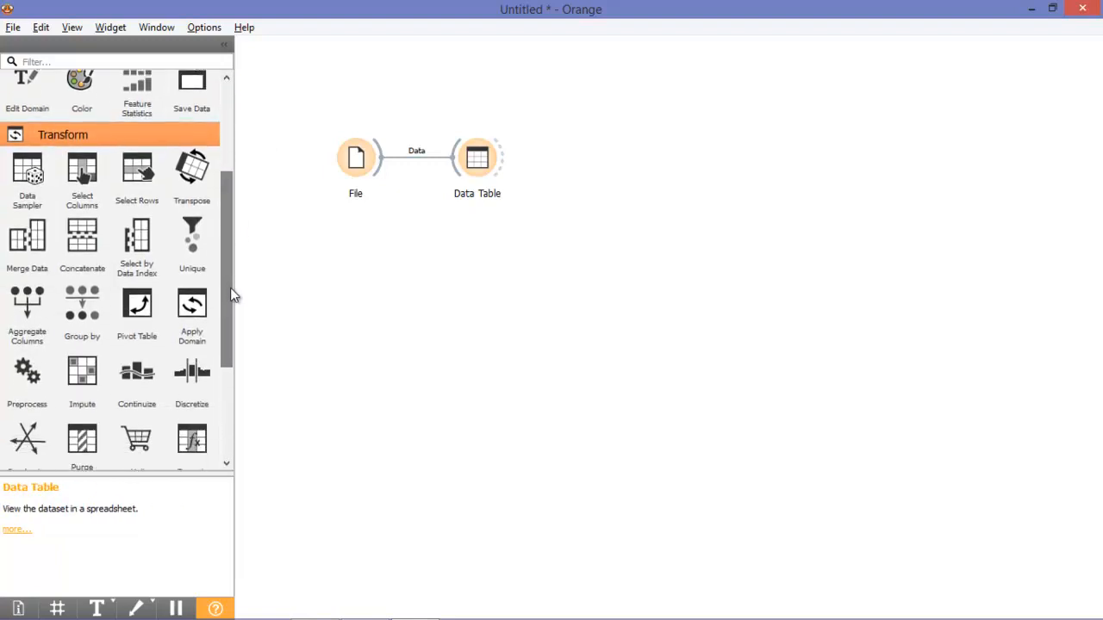
left_click(138, 306)
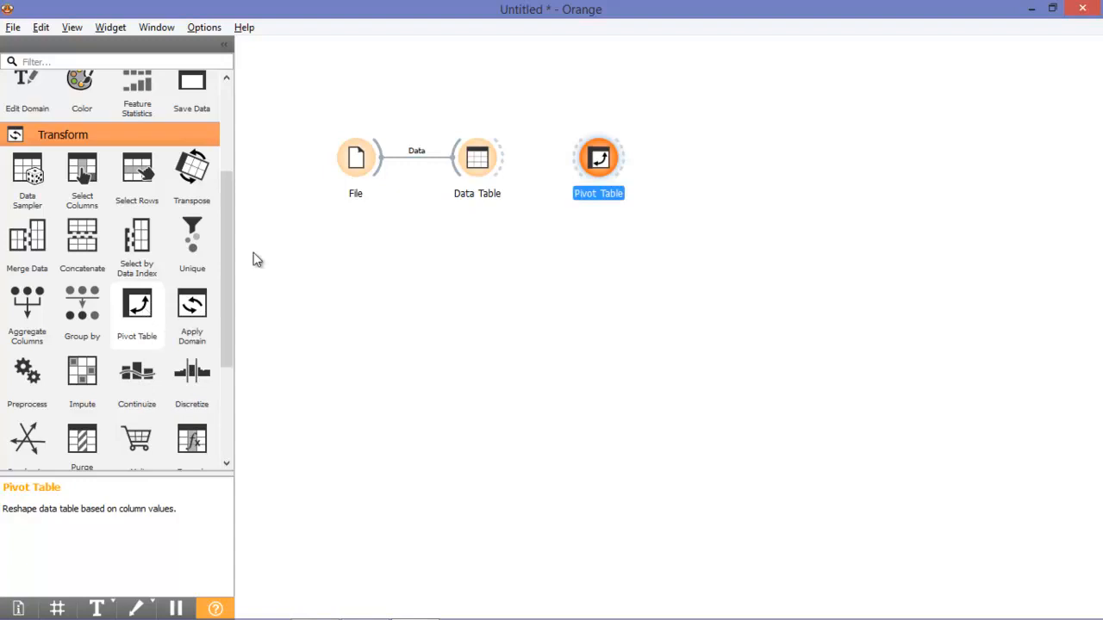
left_click_drag(599, 159, 476, 256)
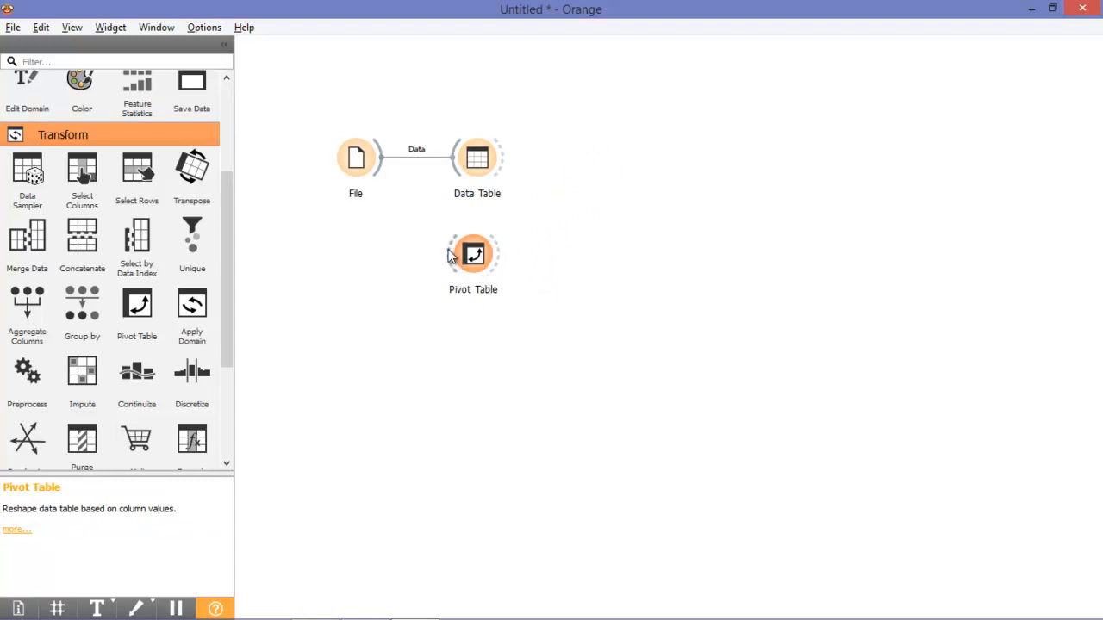
left_click_drag(448, 255, 386, 165)
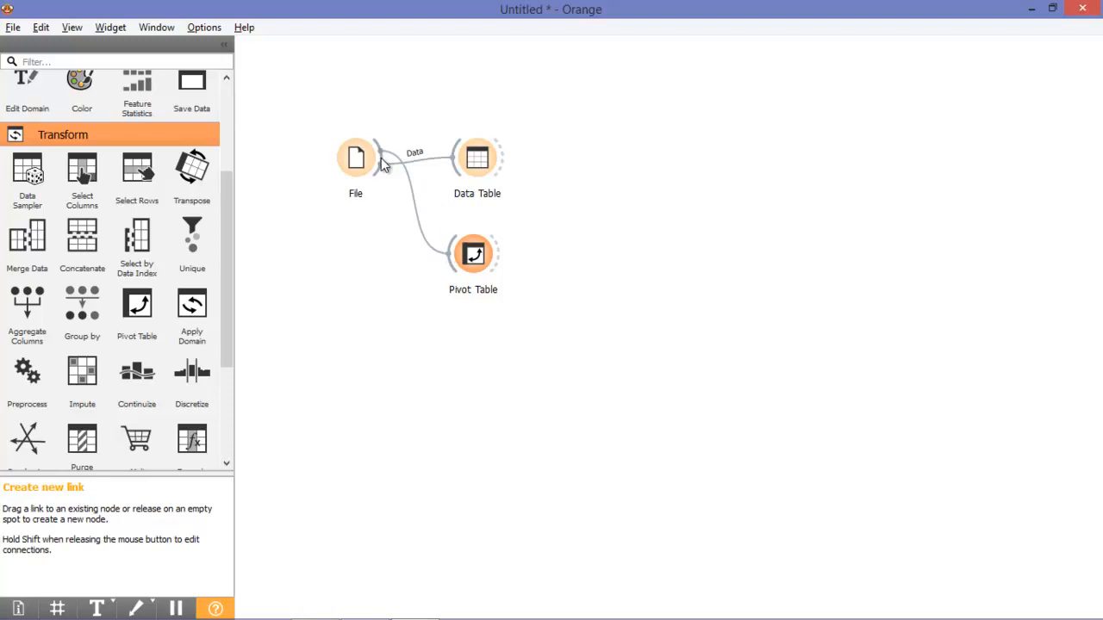
left_click_drag(382, 160, 382, 159)
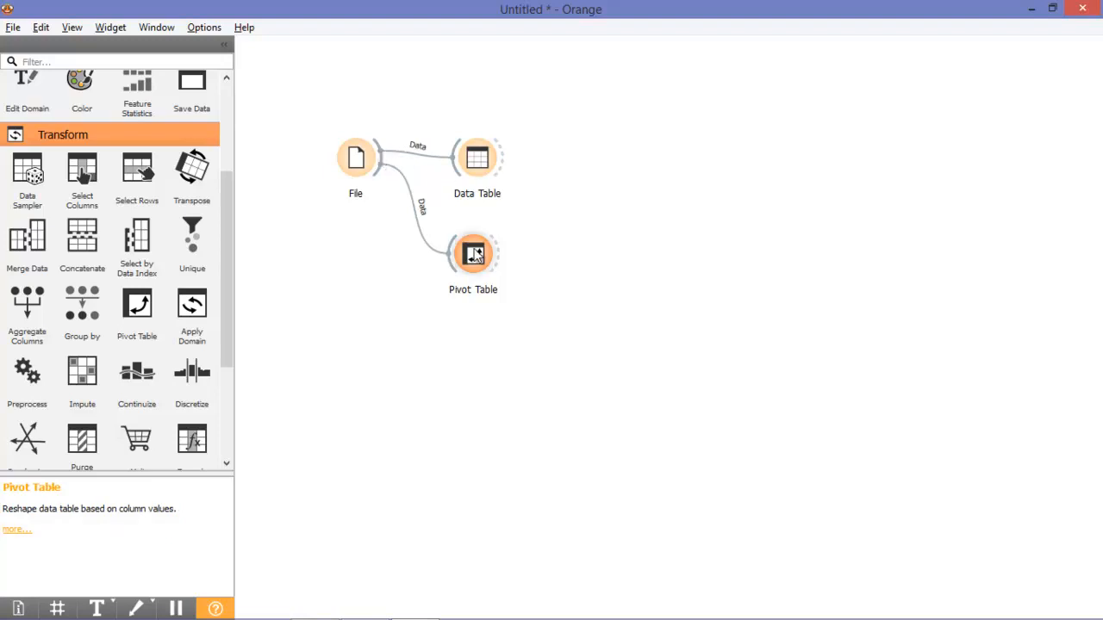
- Add the Mean aggregation to the pivot table and set both its rows and columns to iris
double_click(480, 257)
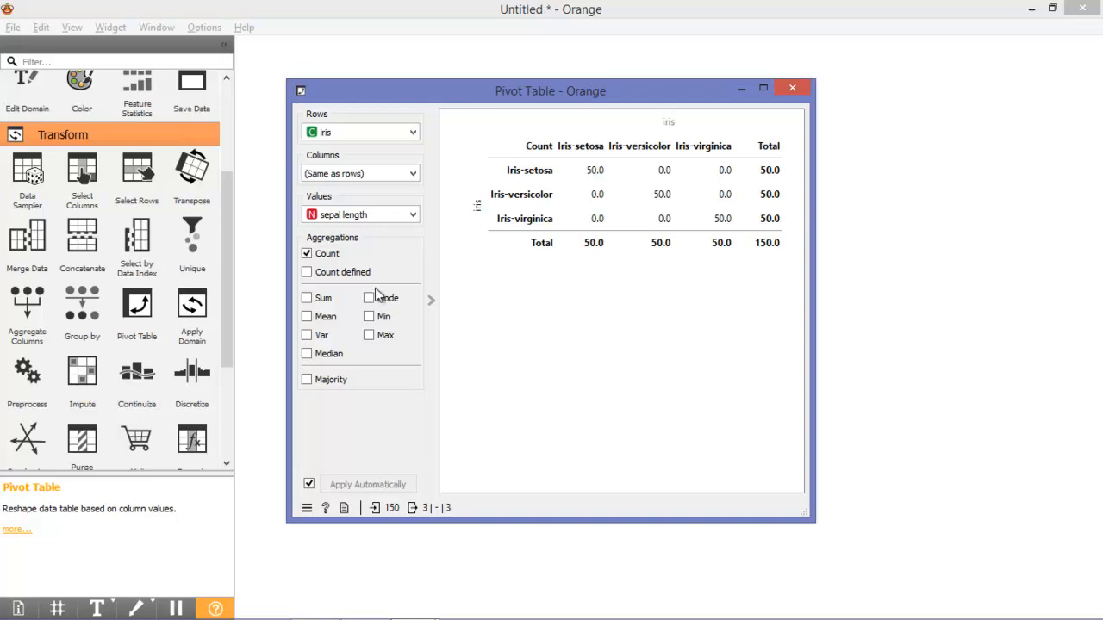
left_click(328, 315)
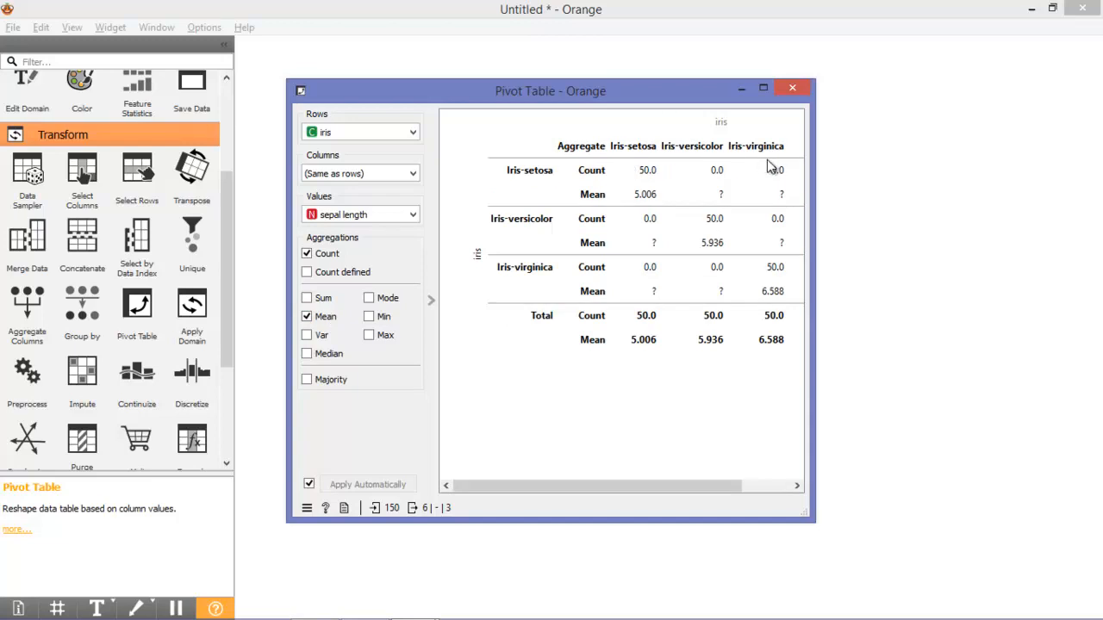
left_click(399, 138)
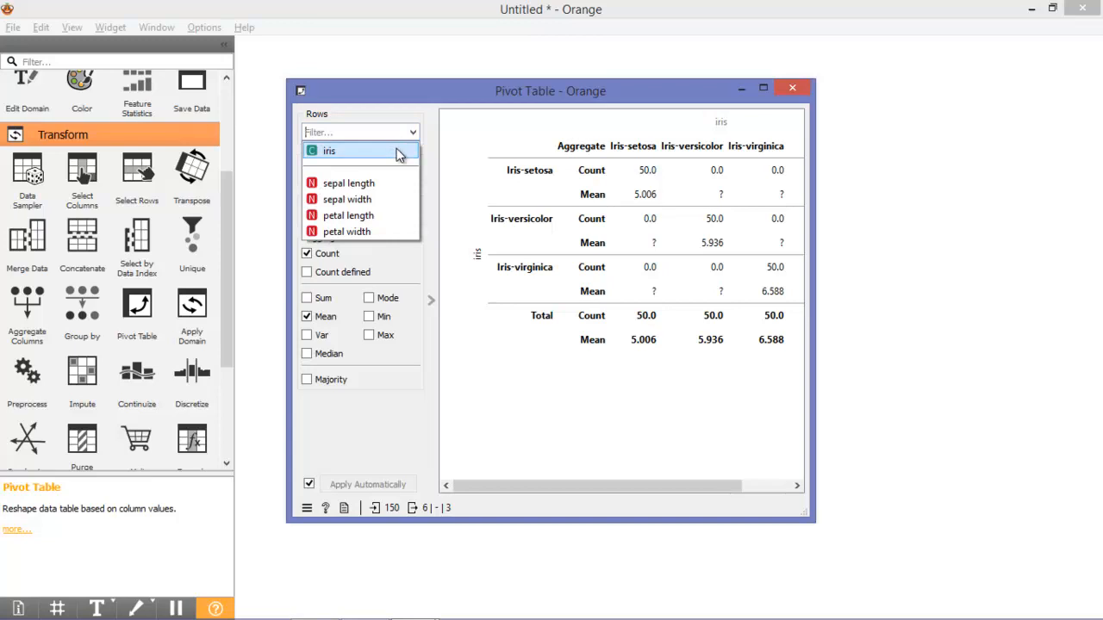
left_click(391, 153)
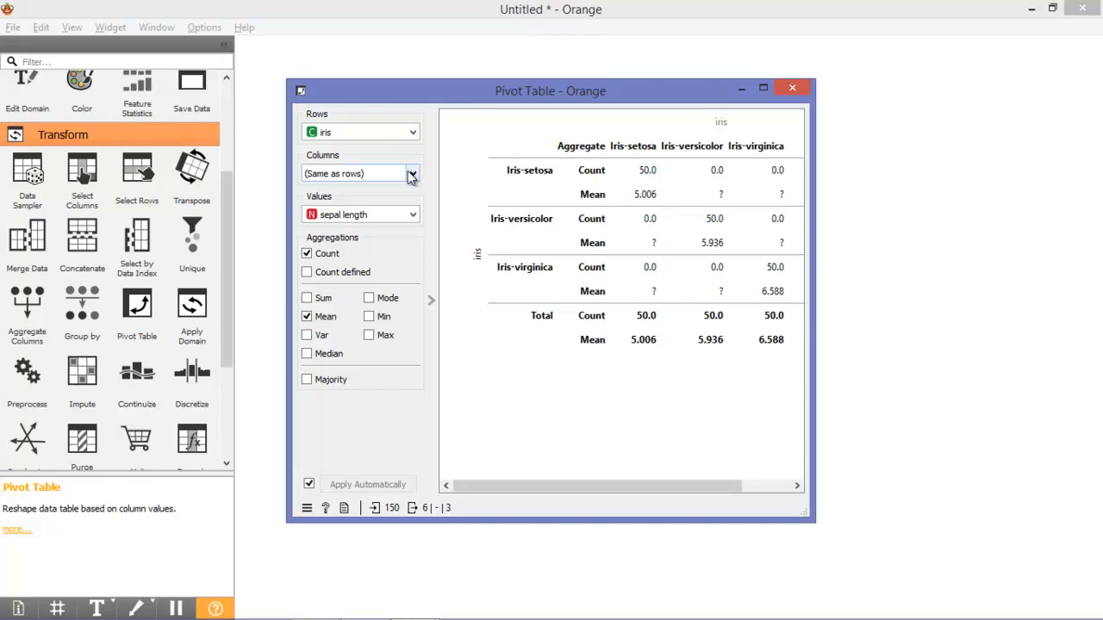
left_click(409, 175)
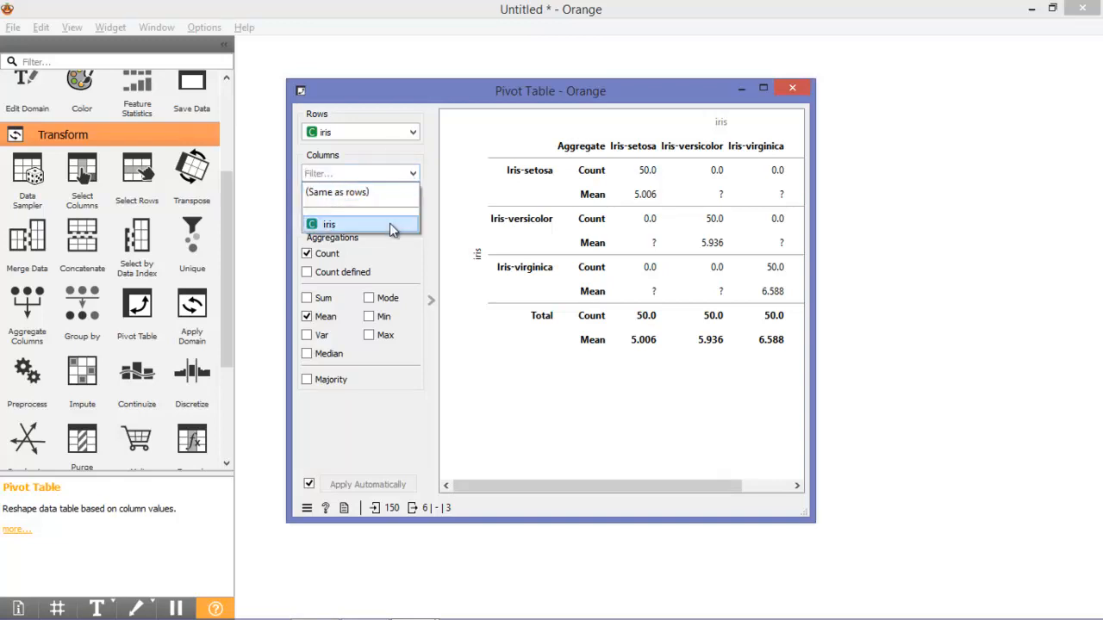
left_click(392, 216)
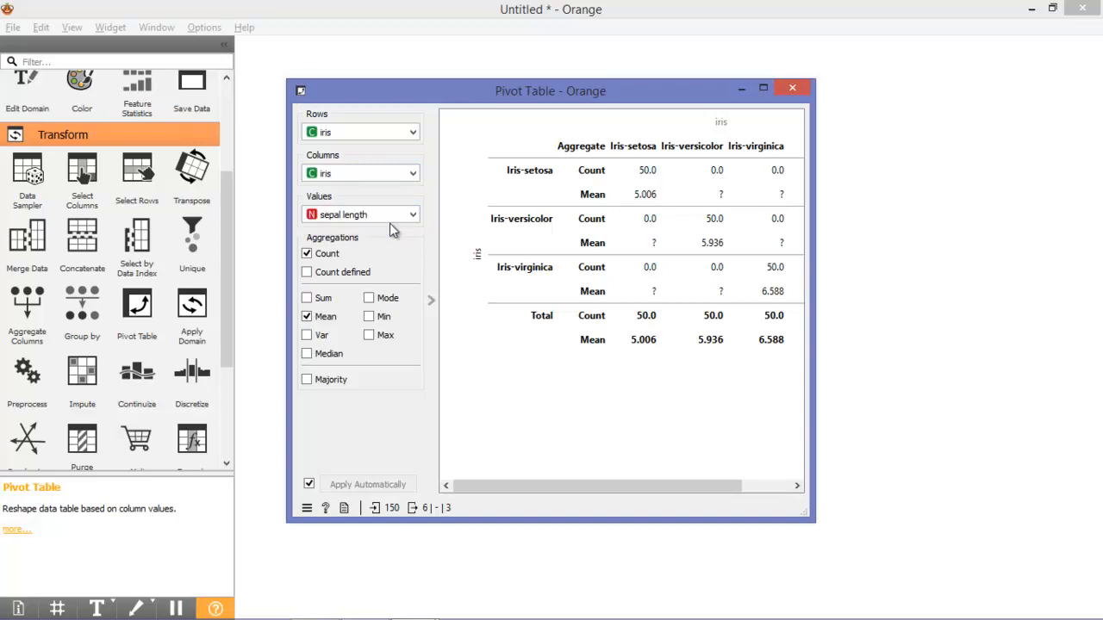
- Set the pivot table's values to petal length
left_click(377, 218)
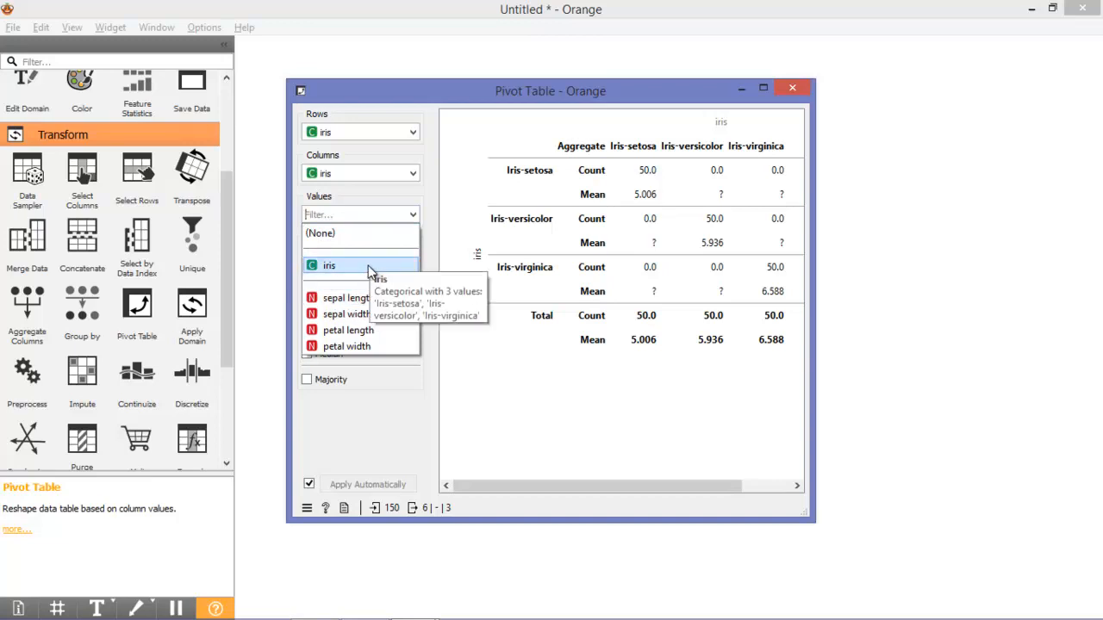
left_click(368, 330)
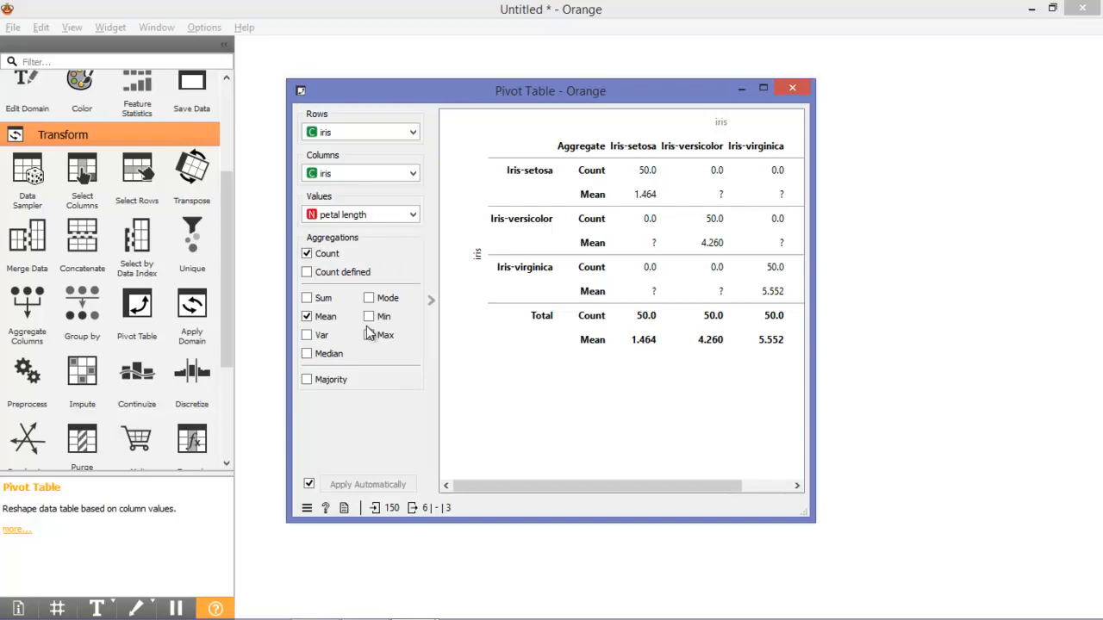
- Try the Sum, Mode, Max and Min aggregations in the pivot table, leaving only Count selected
left_click(325, 301)
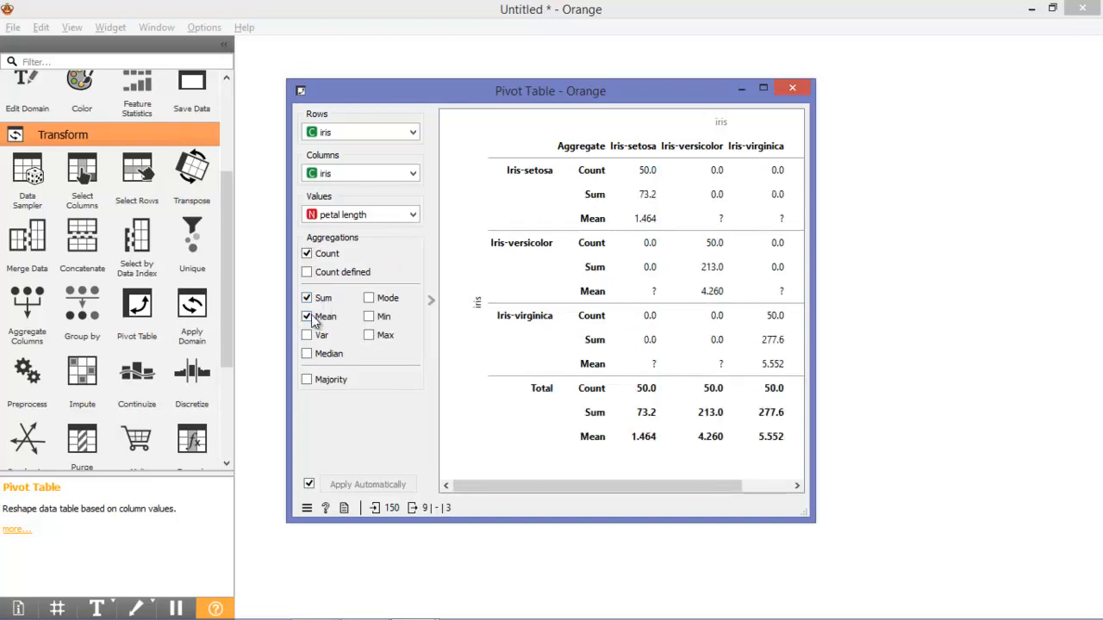
left_click(309, 315)
left_click(308, 299)
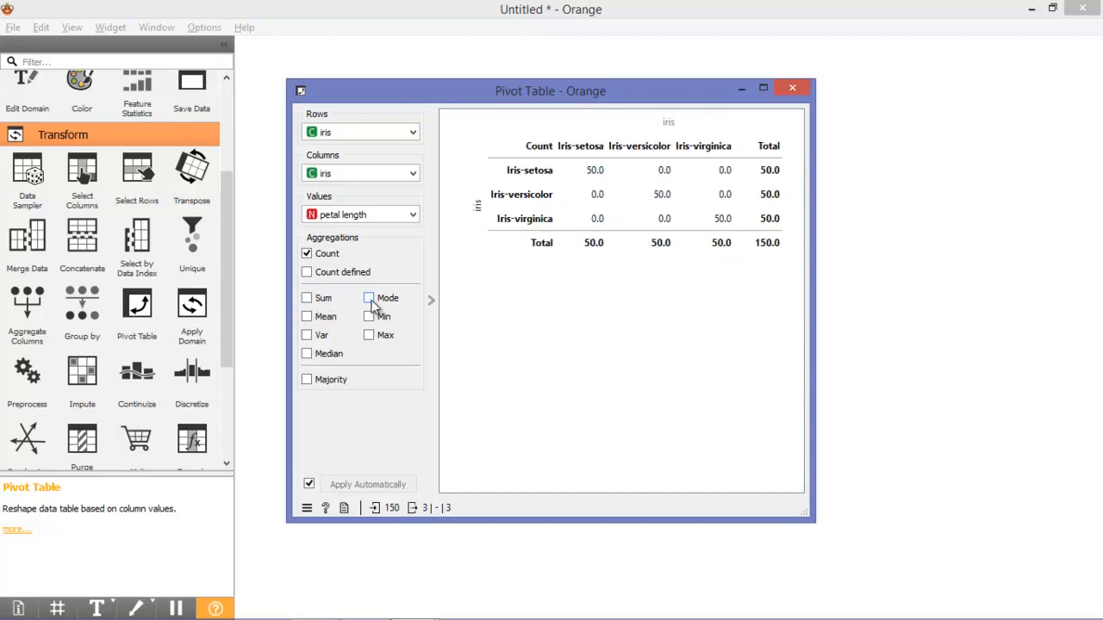
left_click(371, 301)
left_click(371, 301)
left_click(370, 336)
left_click(370, 336)
left_click(370, 318)
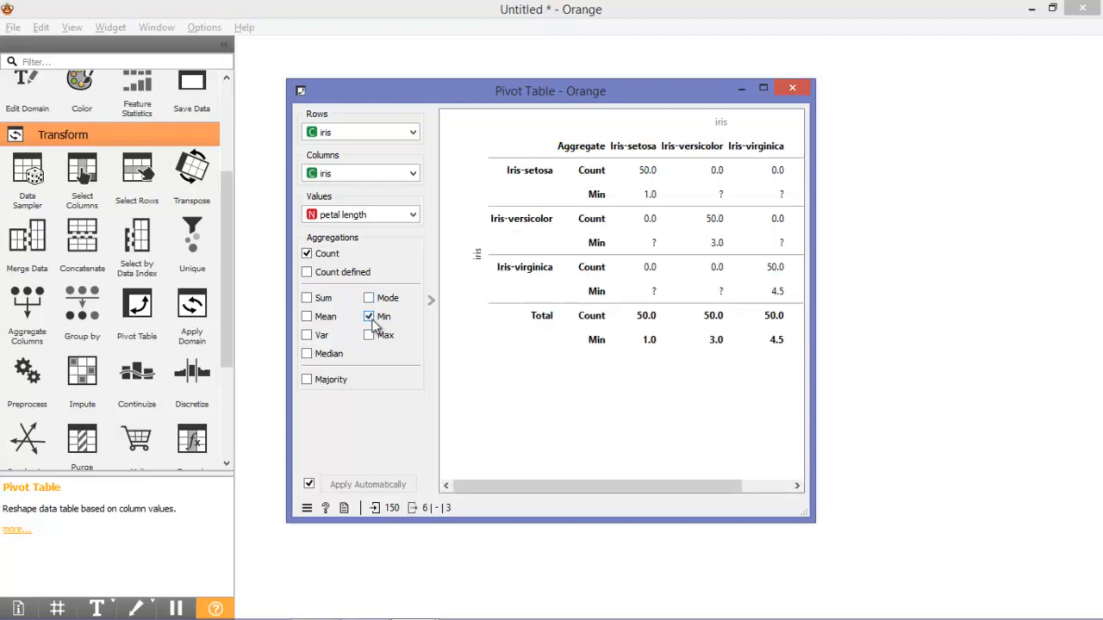
left_click(371, 318)
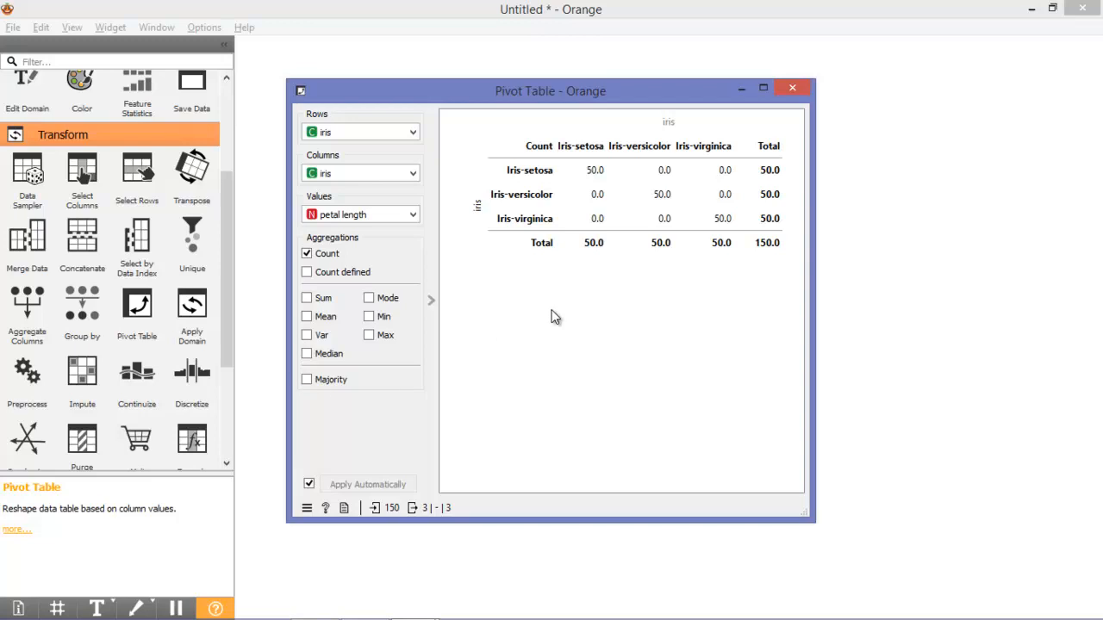
- Add the Sum, Mean and Var aggregations to the pivot table and close it
left_click(319, 300)
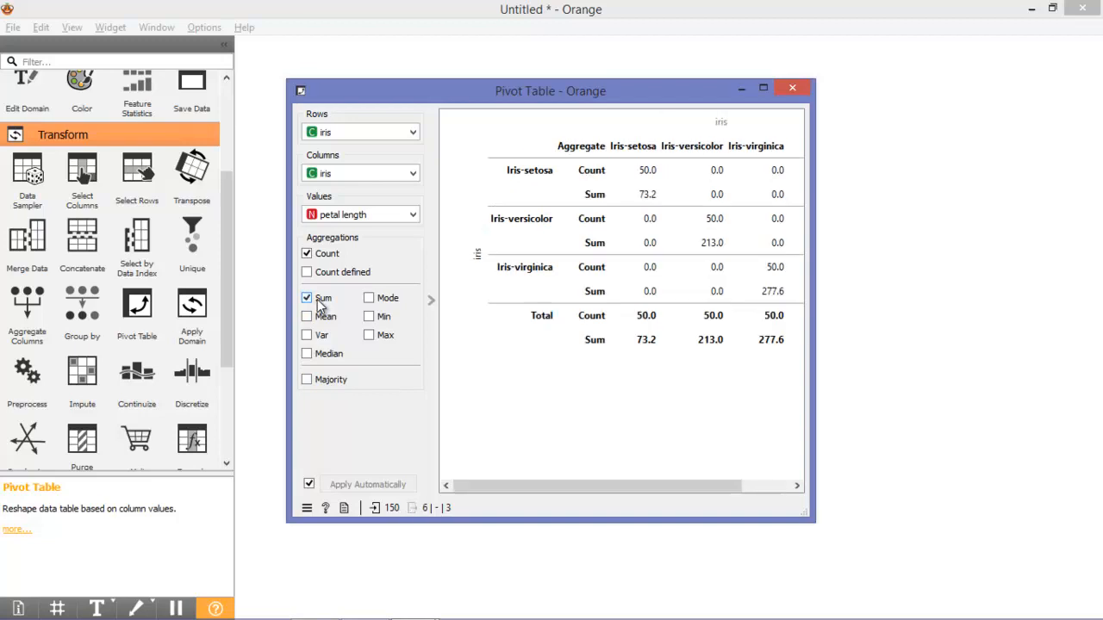
left_click(317, 317)
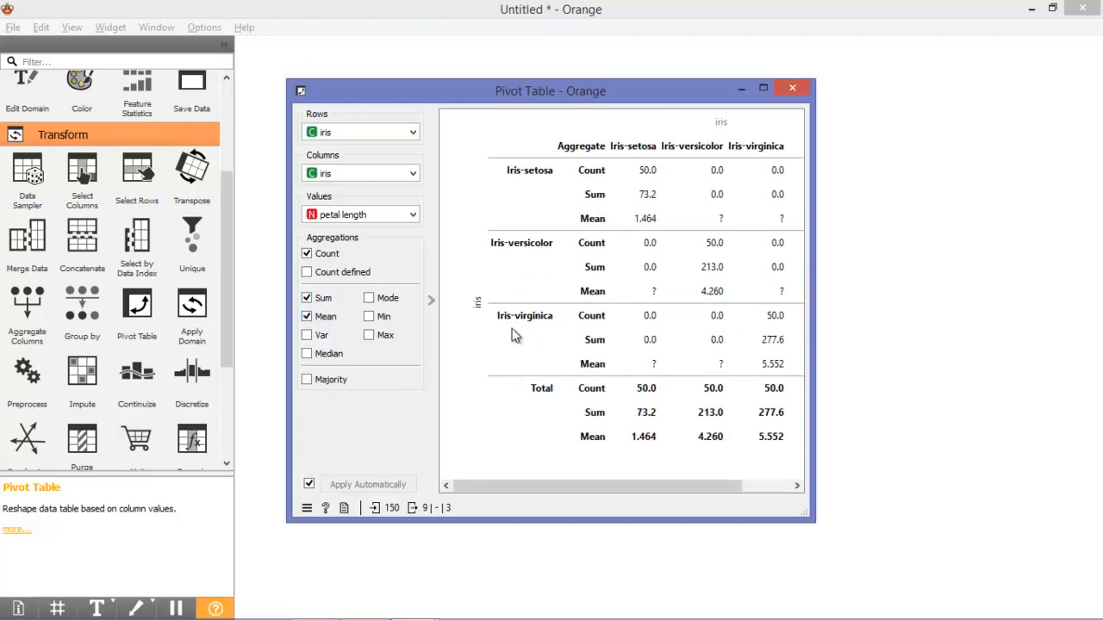
left_click(323, 339)
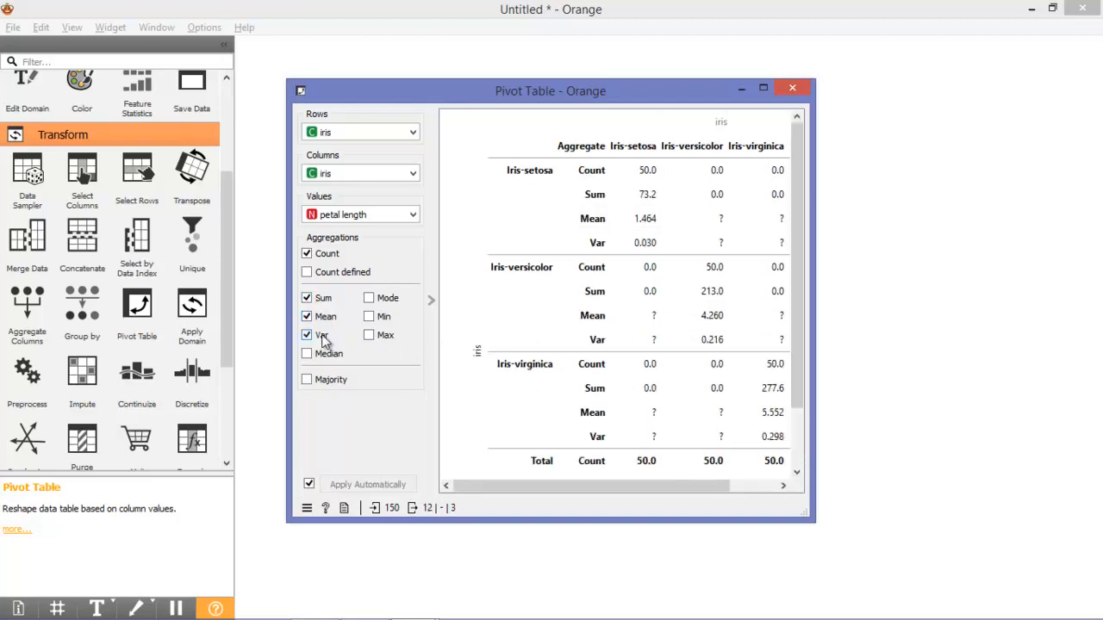
left_click_drag(800, 313, 804, 240)
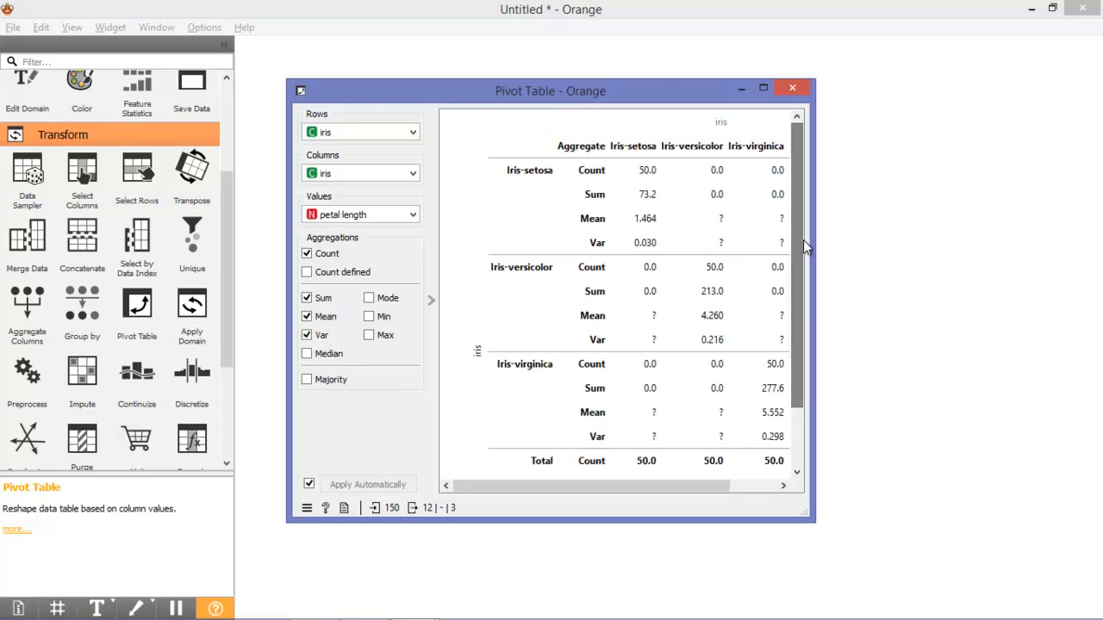
left_click(793, 91)
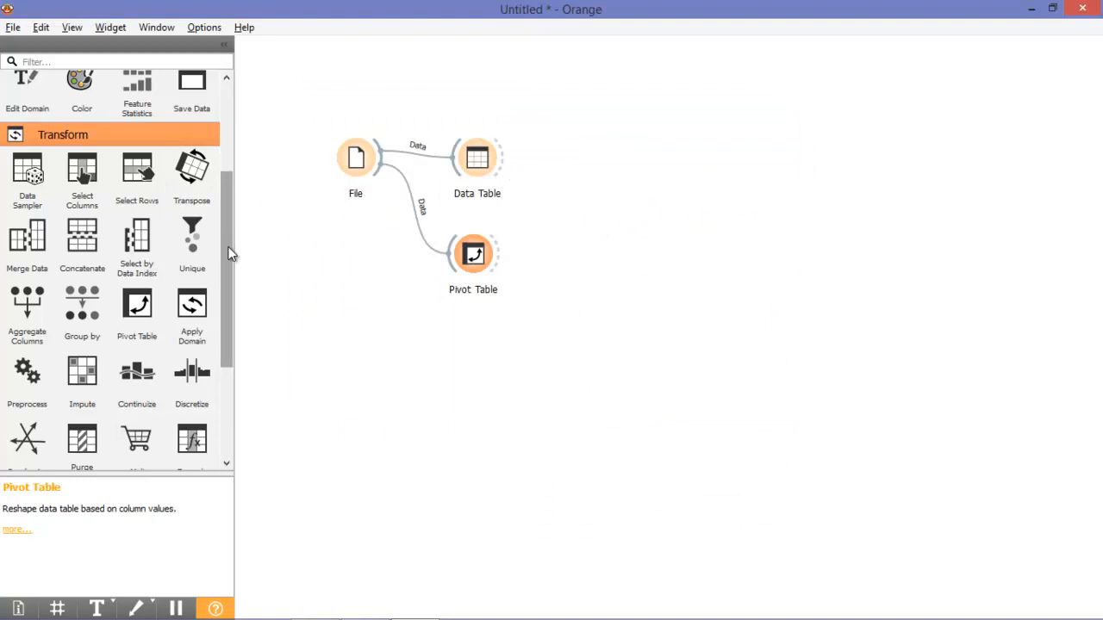
- Add a Rank widget below the Pivot Table widget and link it to the File widget
left_click_drag(231, 252, 236, 161)
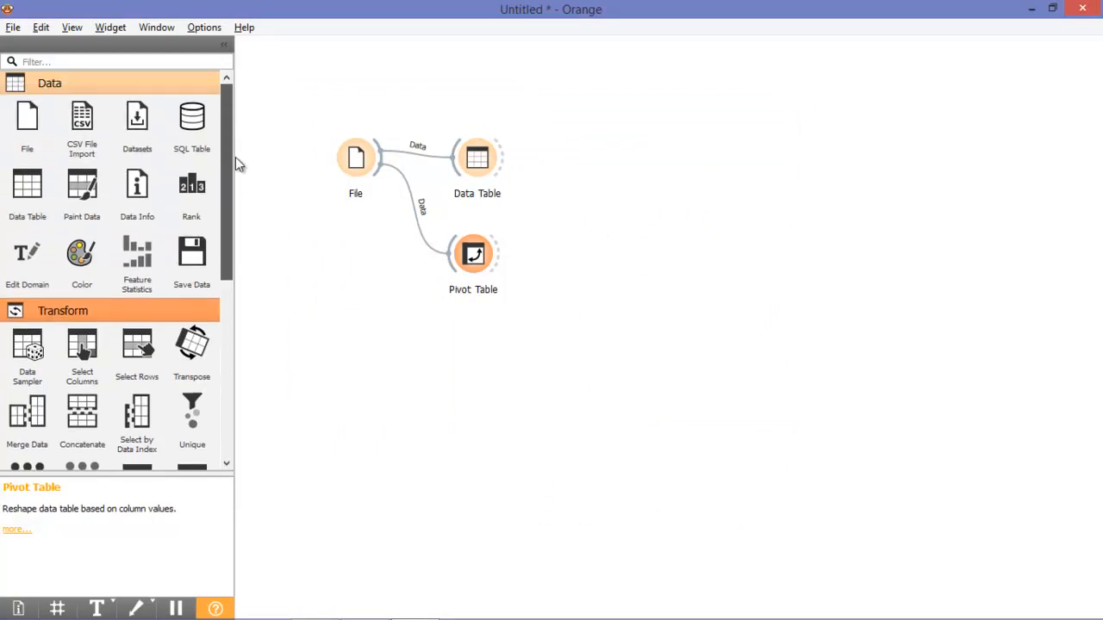
left_click(194, 205)
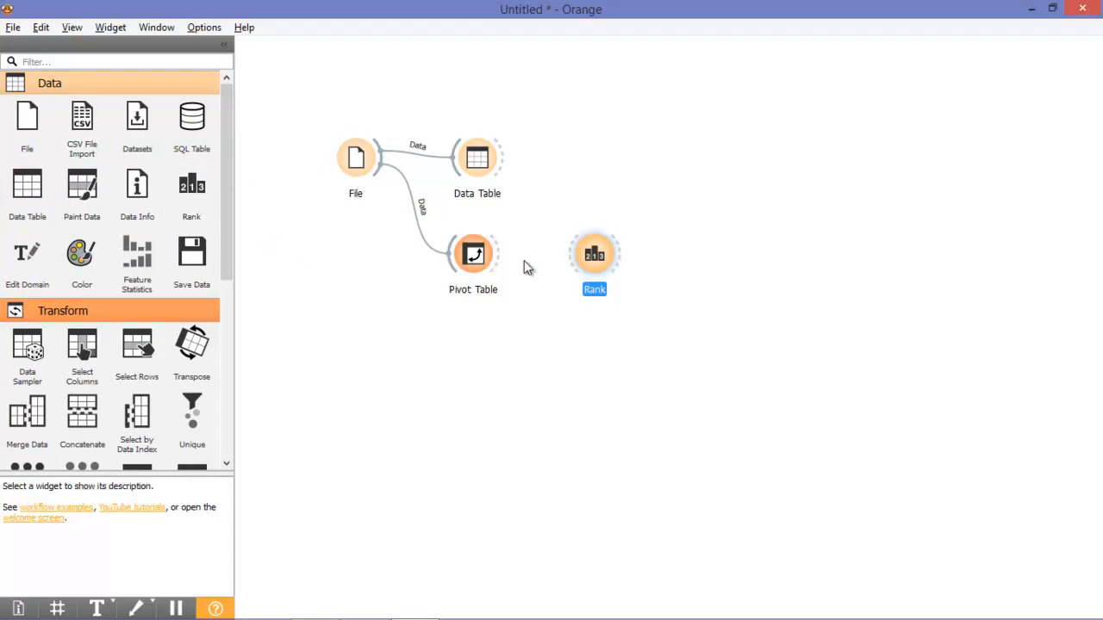
left_click_drag(596, 257, 469, 347)
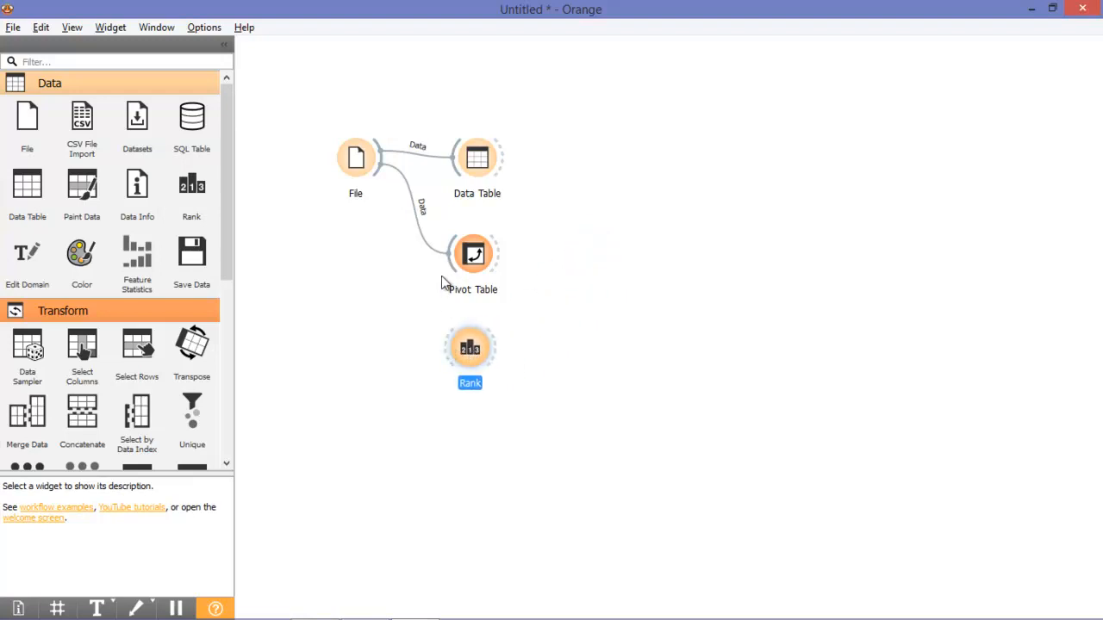
left_click_drag(442, 348, 383, 173)
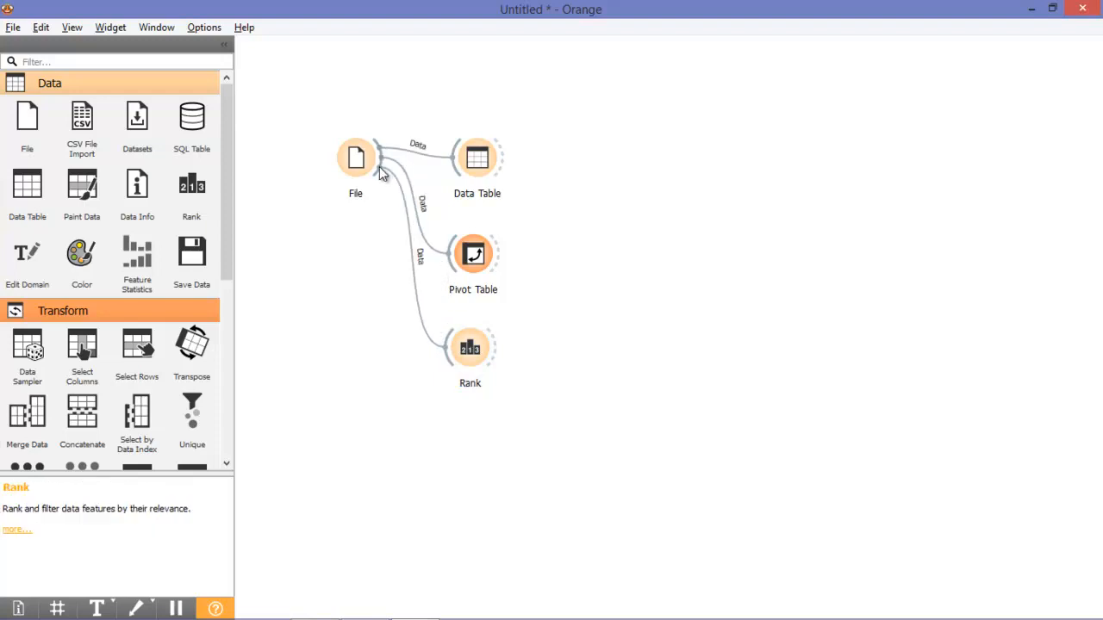
- Open the Rank widget, add ANOVA to its scoring methods while only briefly trying Information Gain, and close it
left_click(469, 351)
double_click(470, 349)
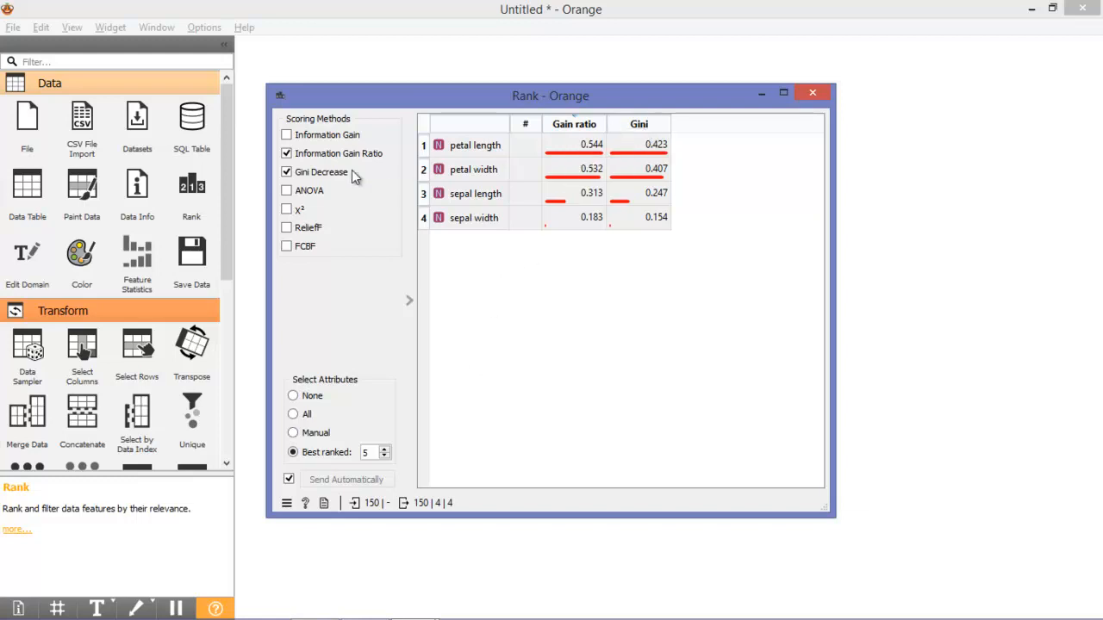
left_click(307, 138)
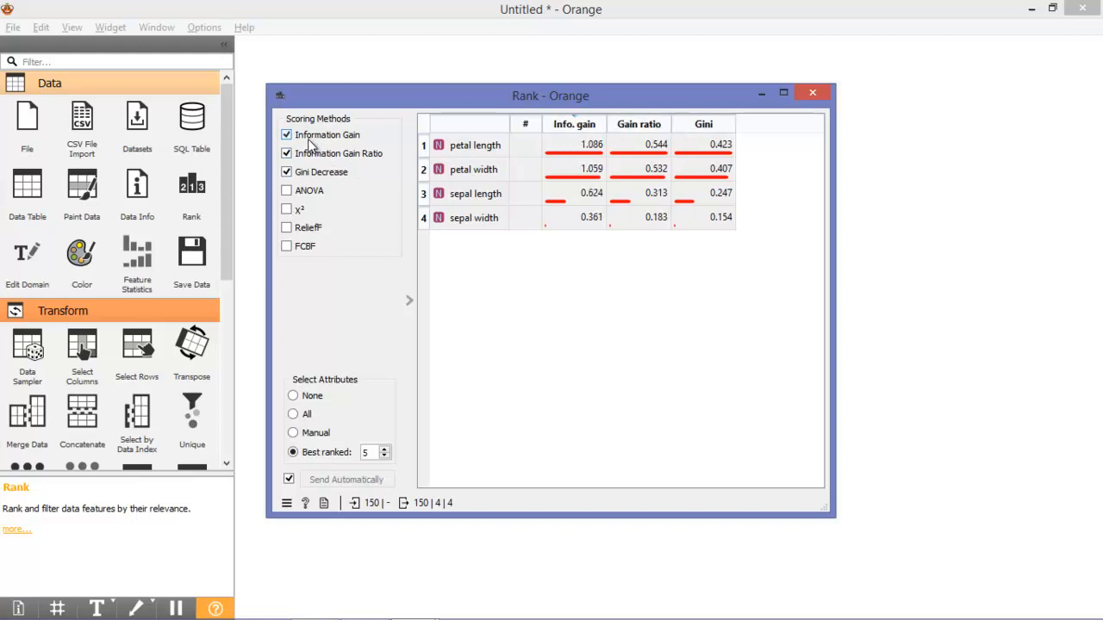
left_click(310, 191)
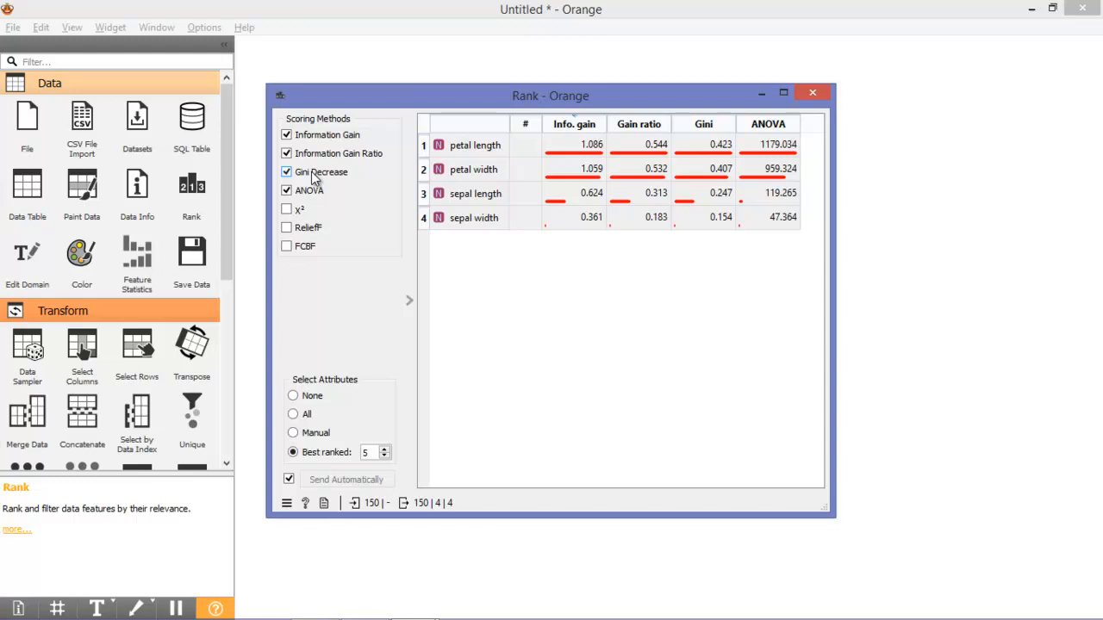
left_click(293, 140)
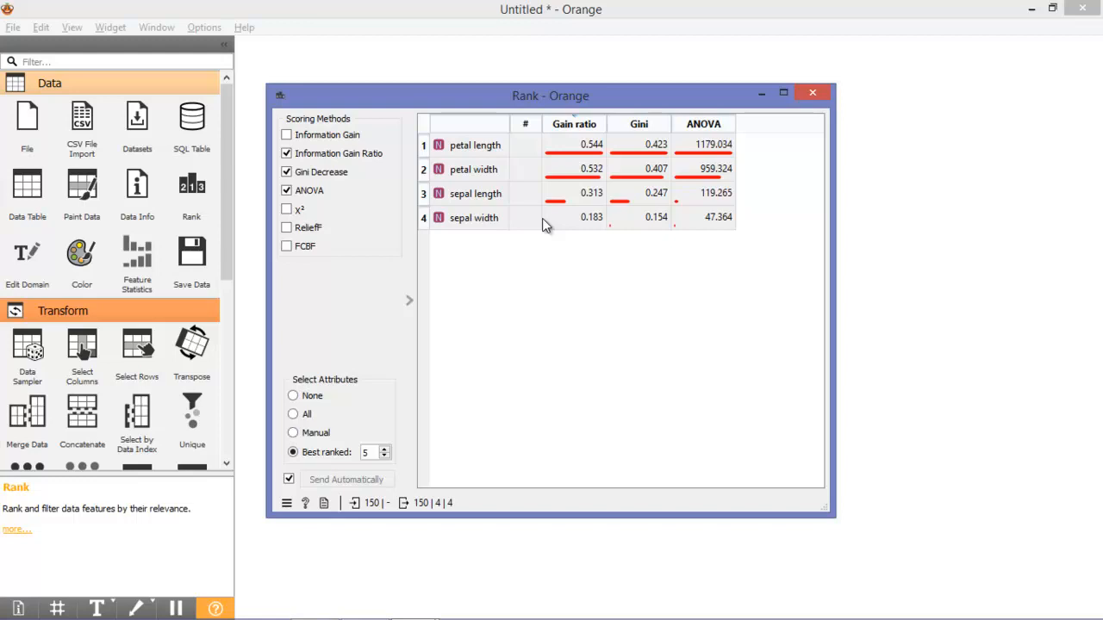
left_click(823, 92)
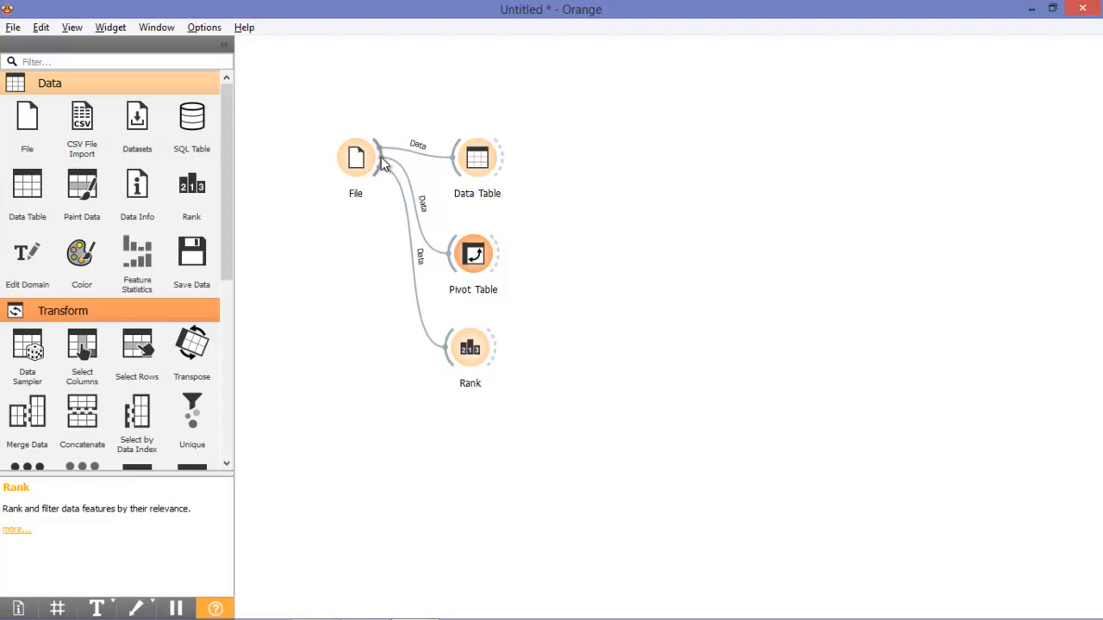
- Add a Correlations widget below the Rank widget, linked to the File widget's output
left_click_drag(384, 165, 457, 416)
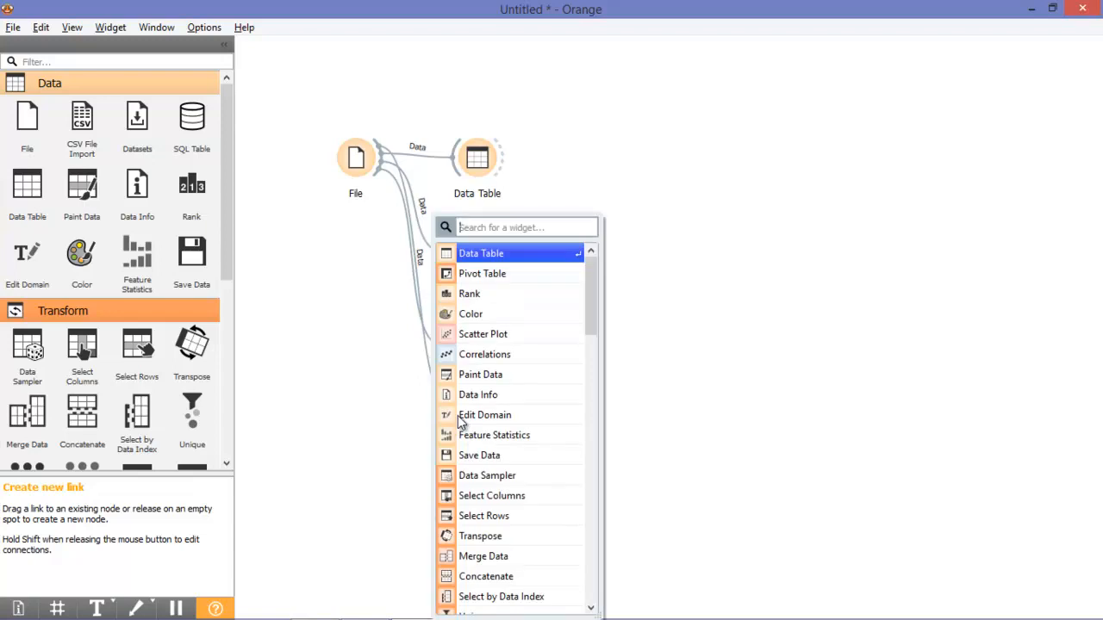
type("co")
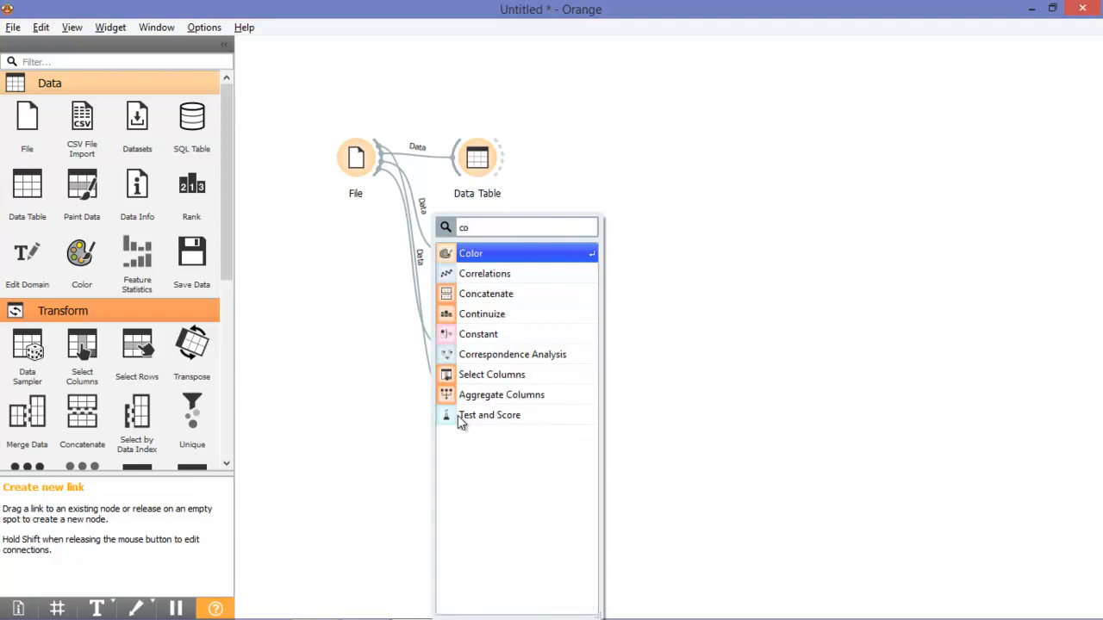
type("re")
key("BackSpace")
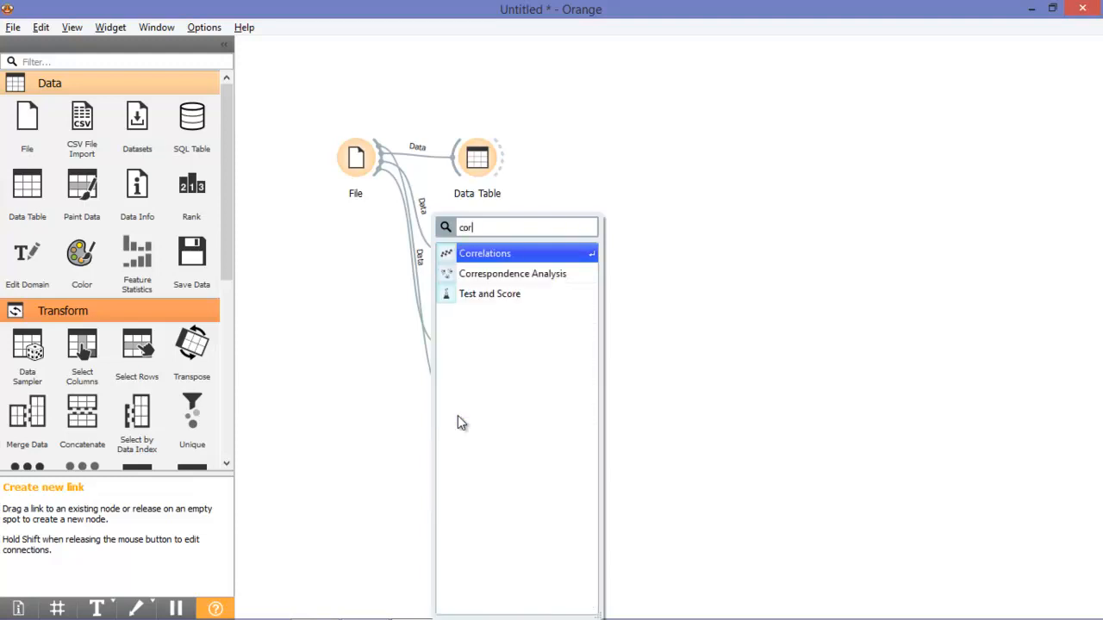
left_click(509, 256)
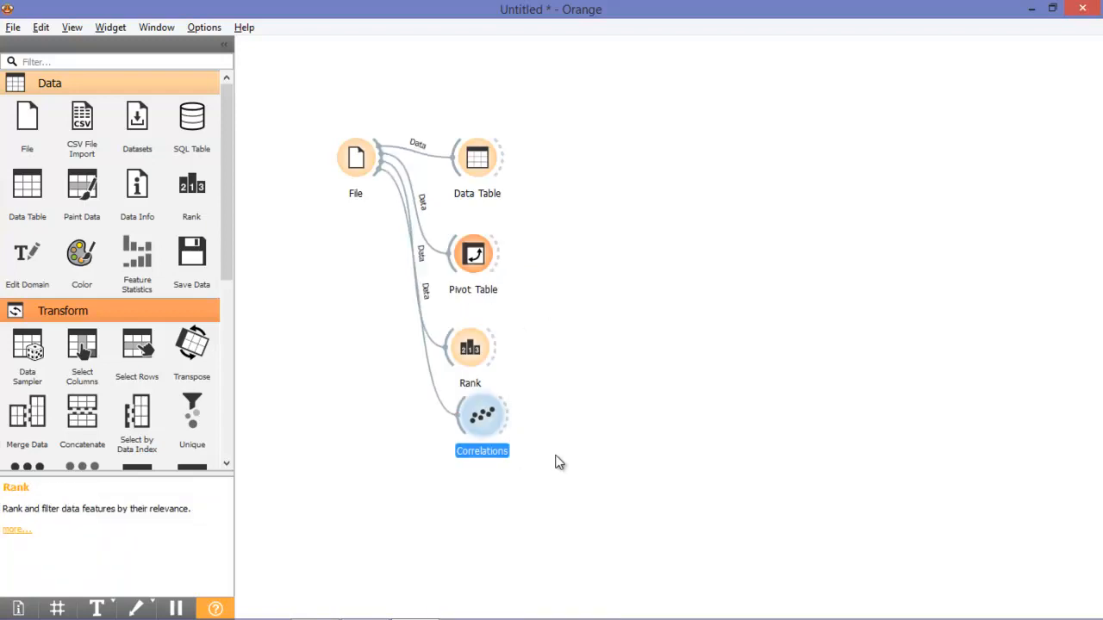
- Compare Spearman with Pearson correlation in the Correlations widget, select the petal length and sepal length pair under Pearson, and close the widget
double_click(480, 419)
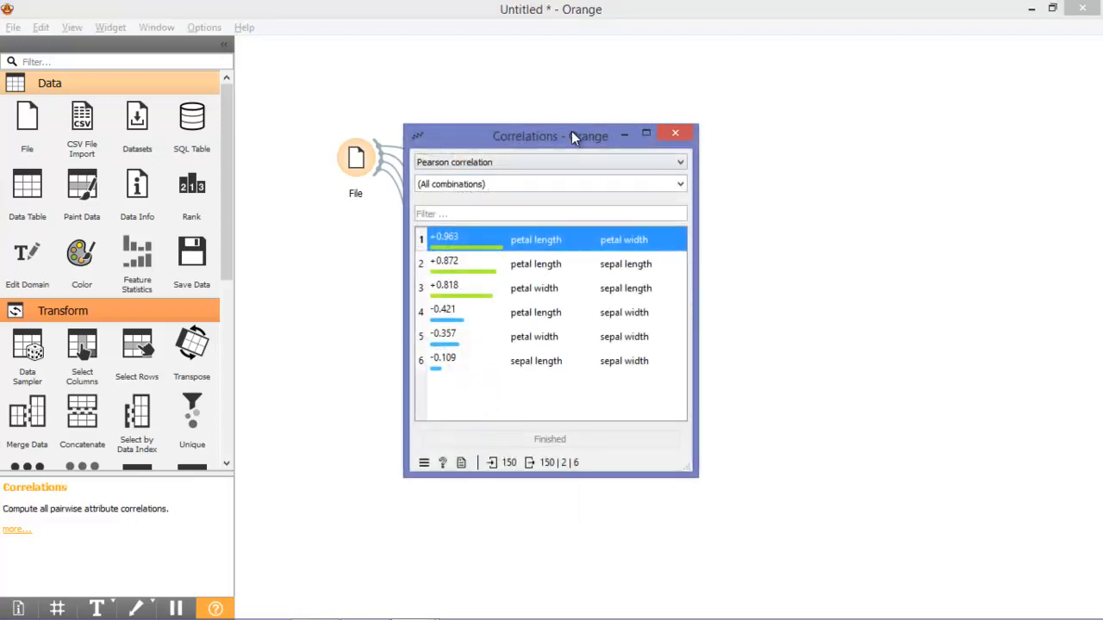
left_click_drag(568, 131, 691, 143)
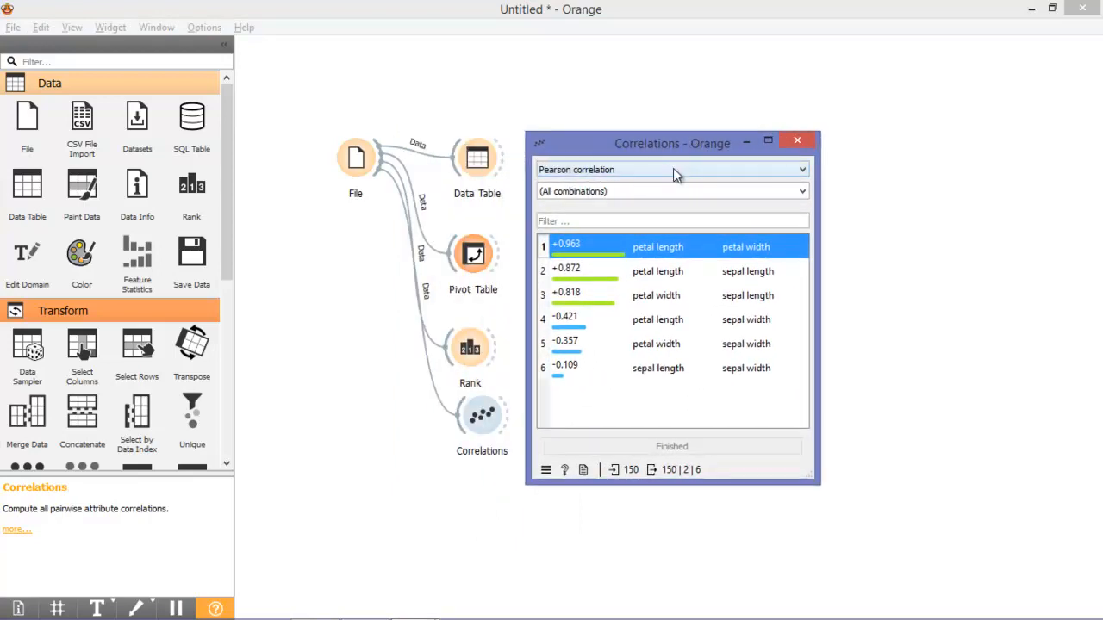
left_click(669, 170)
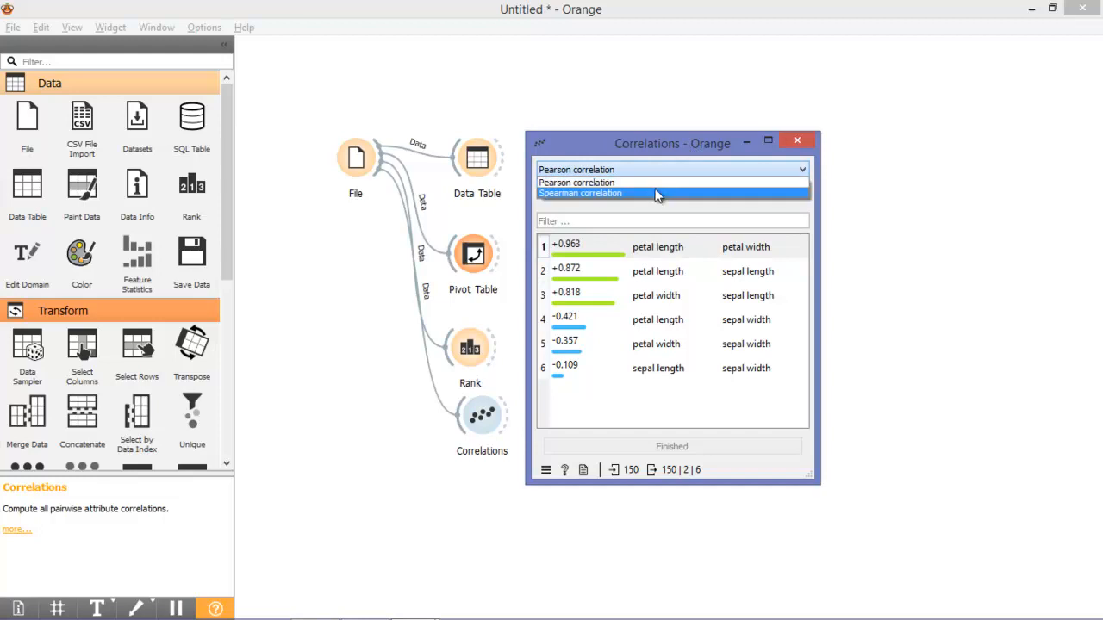
left_click(660, 193)
left_click(671, 168)
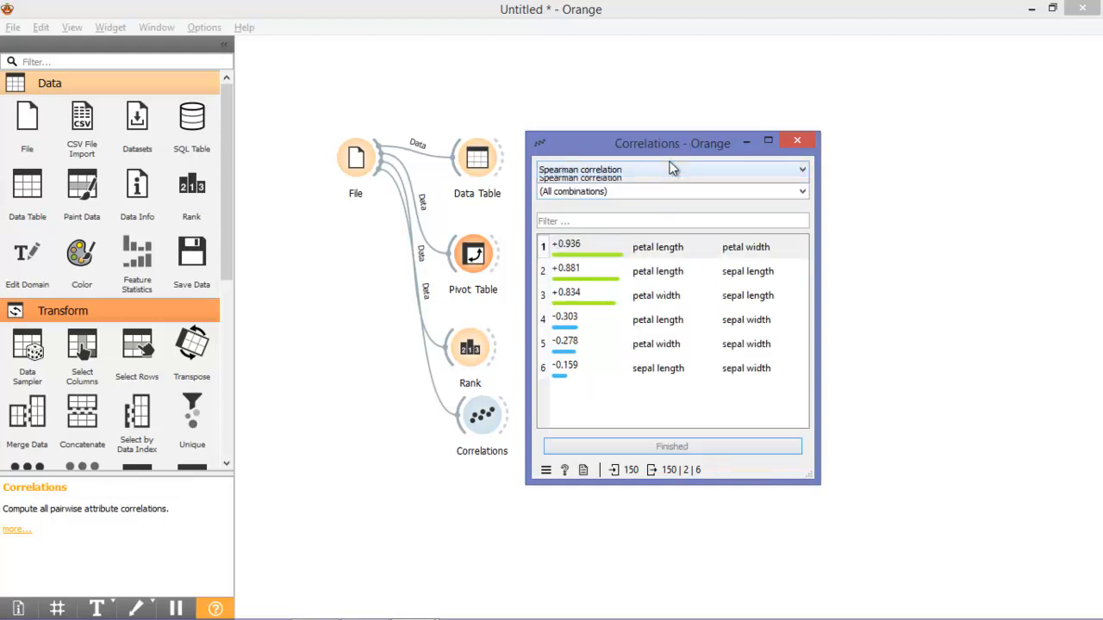
left_click(673, 182)
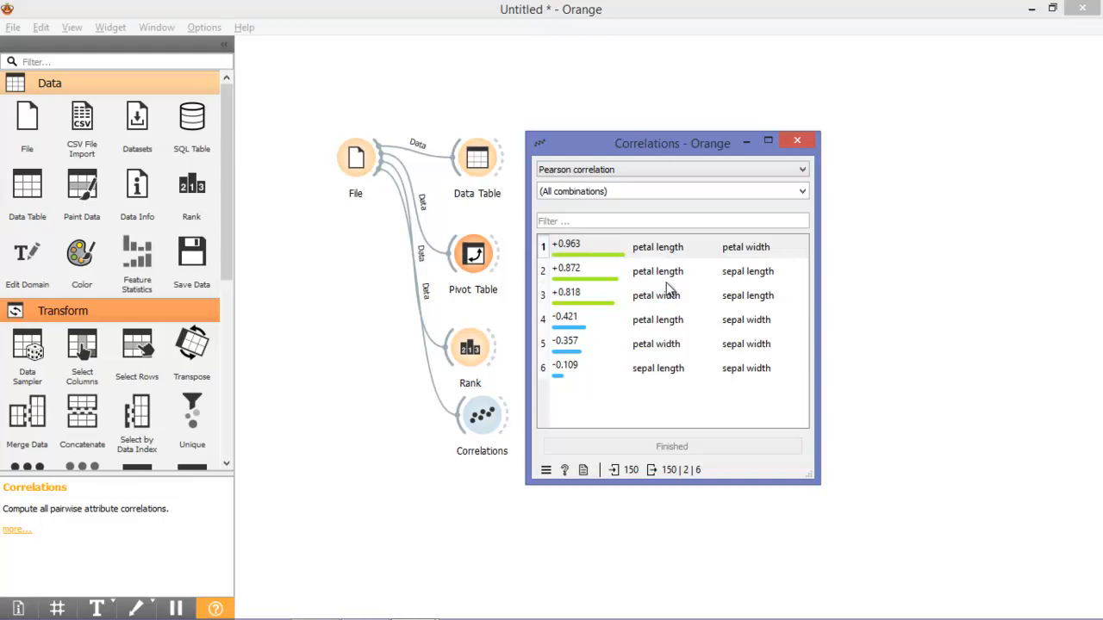
left_click(597, 277)
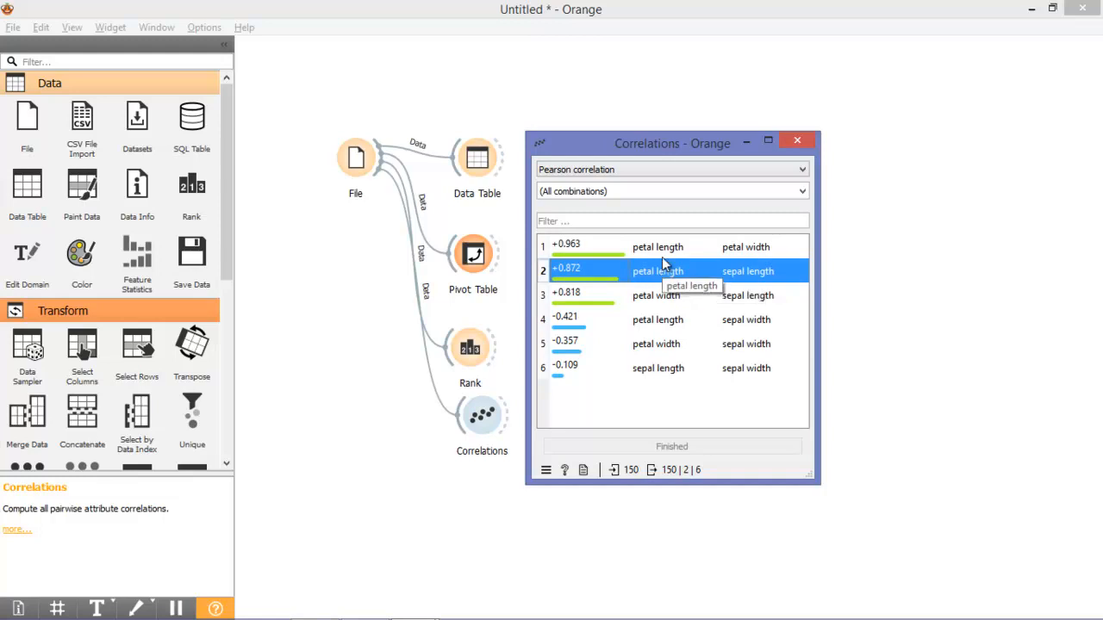
left_click(798, 142)
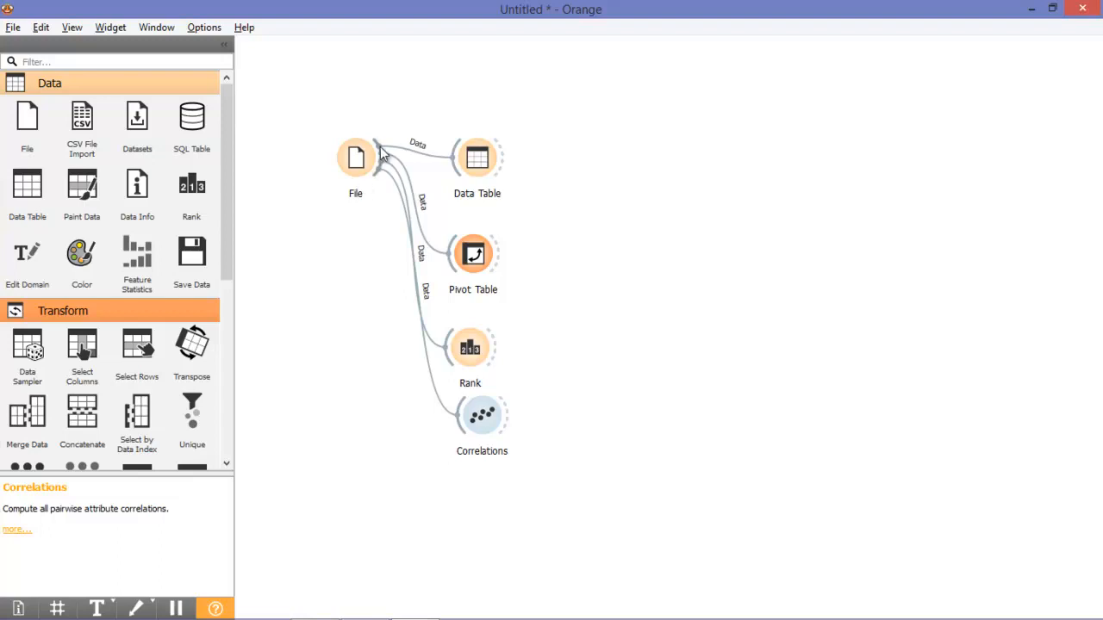
- Add a Scatter Plot widget below the Correlations widget, linked to the File widget's output, and open it
left_click_drag(376, 166, 468, 504)
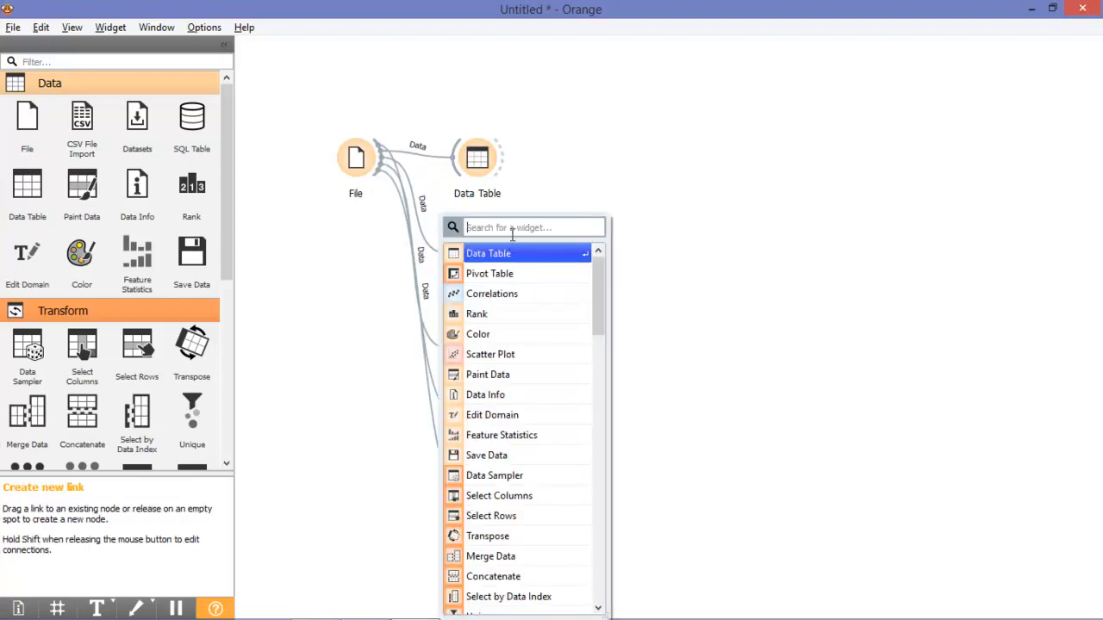
type("sca")
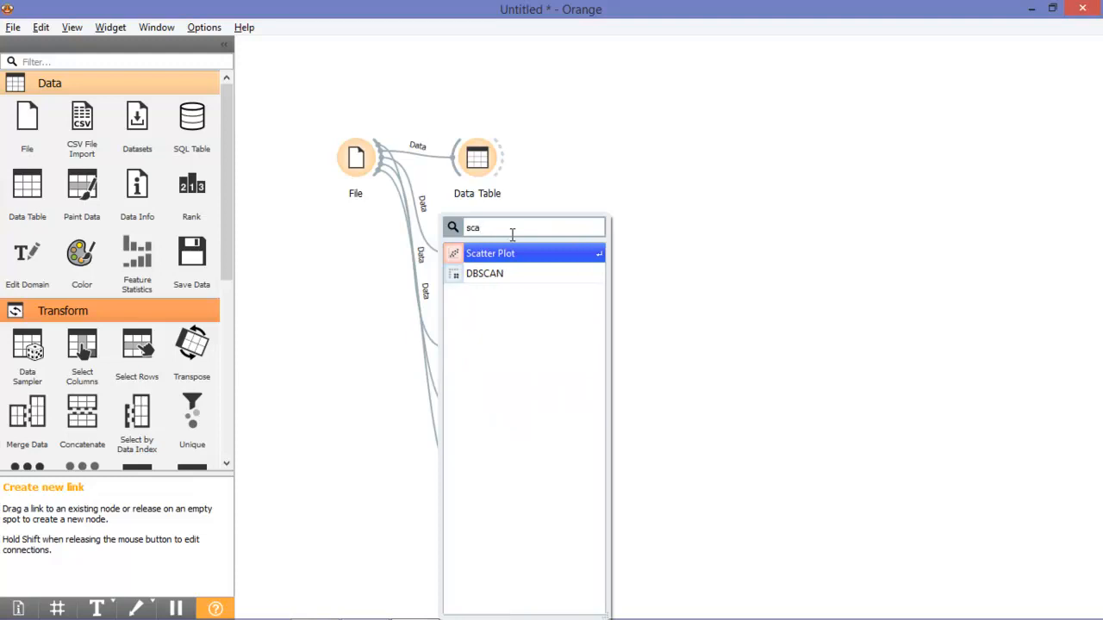
left_click(523, 251)
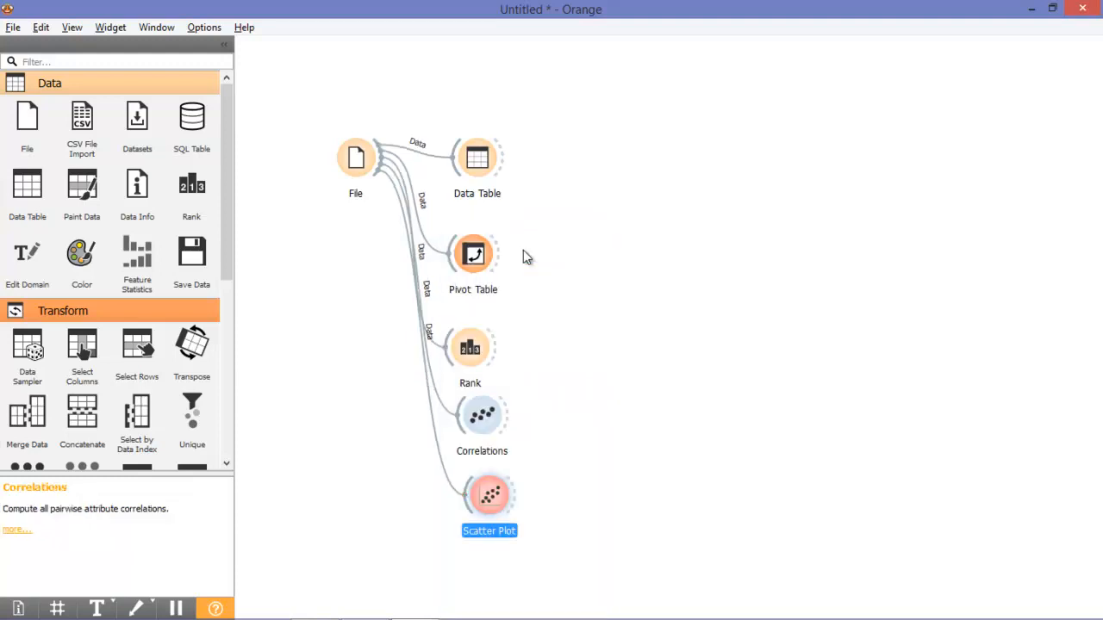
double_click(495, 498)
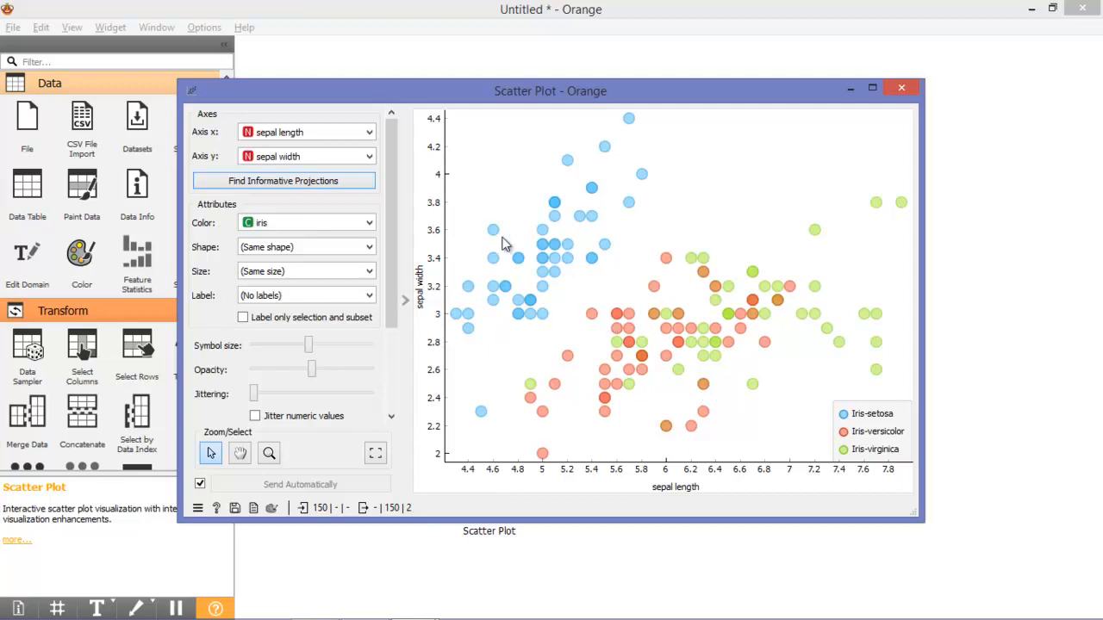
- Plot sepal width on the x axis against petal width on the y axis in the scatter plot
left_click(327, 134)
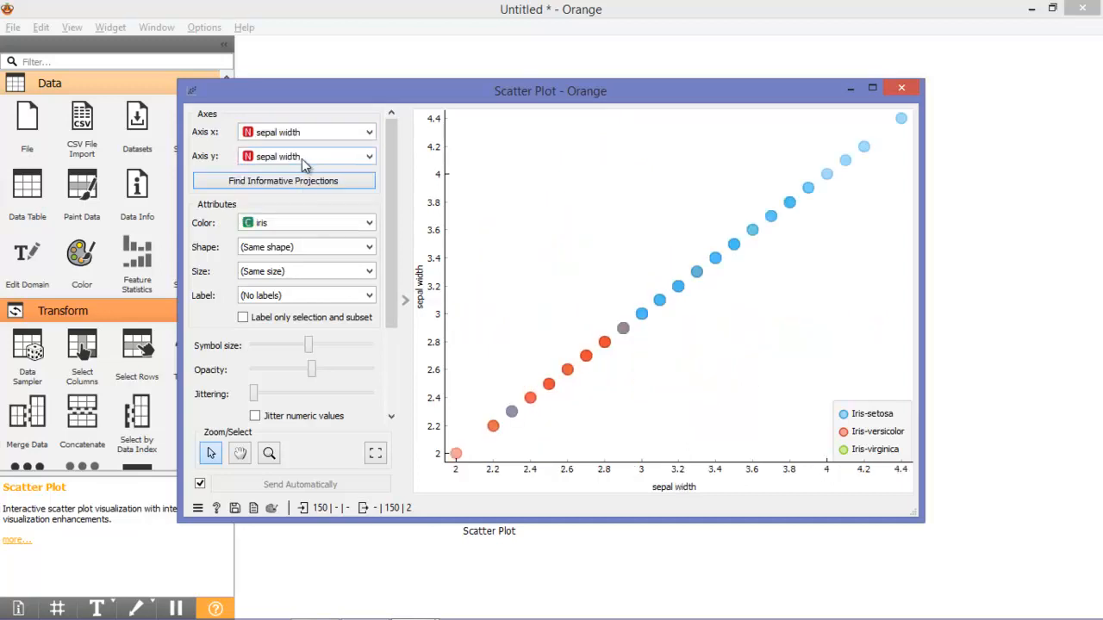
left_click(300, 158)
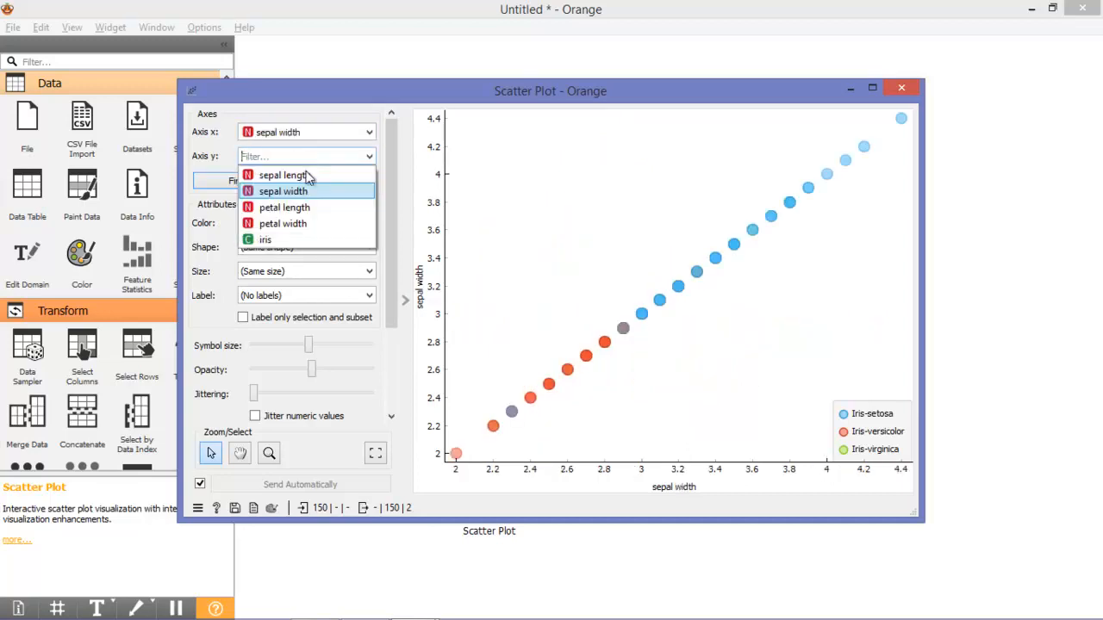
left_click(316, 224)
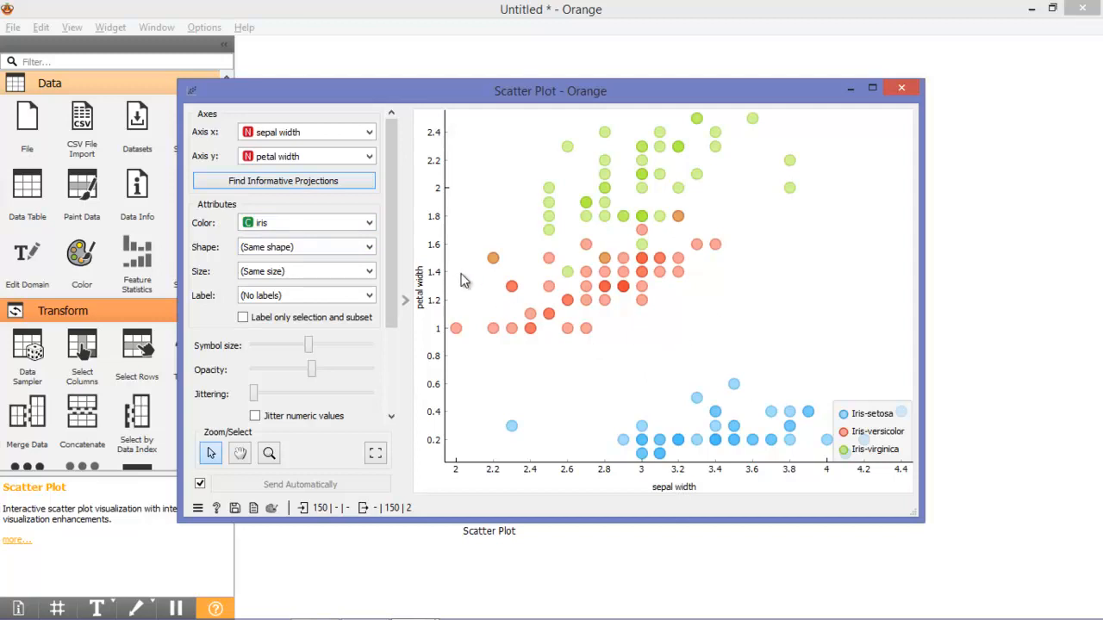
- Try using iris for the point shapes and restore the same shape for all points
left_click(326, 249)
left_click(324, 298)
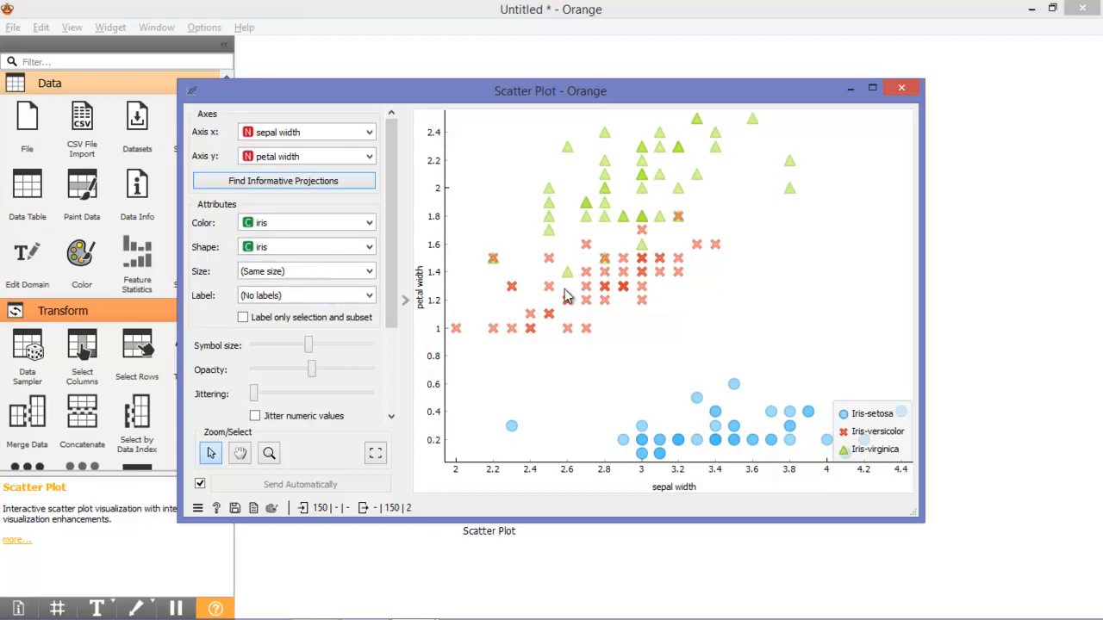
left_click(304, 248)
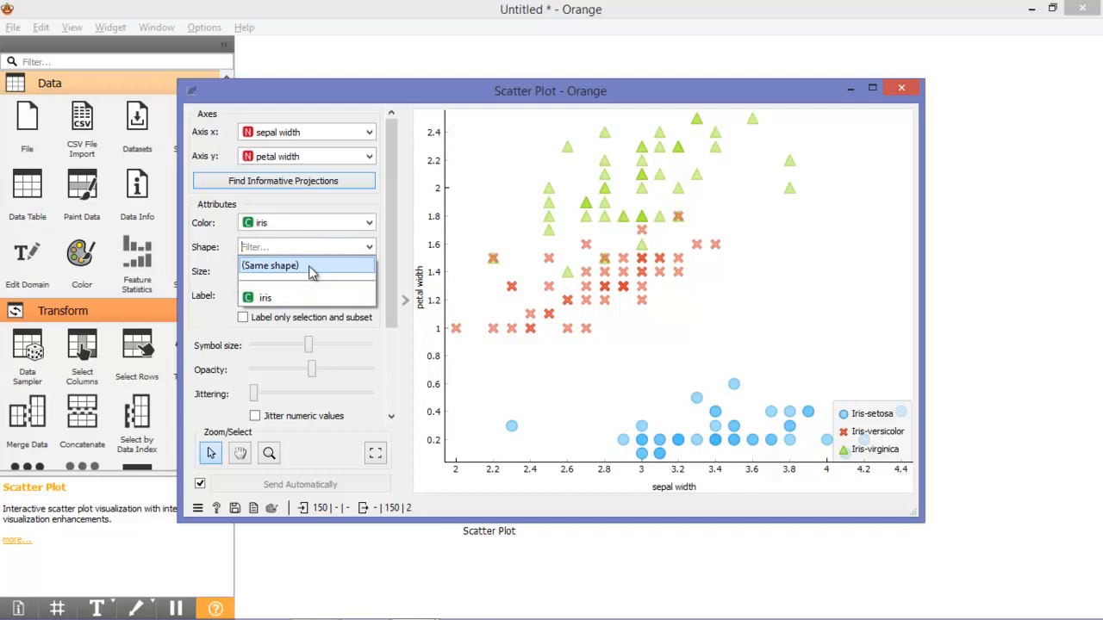
left_click(313, 270)
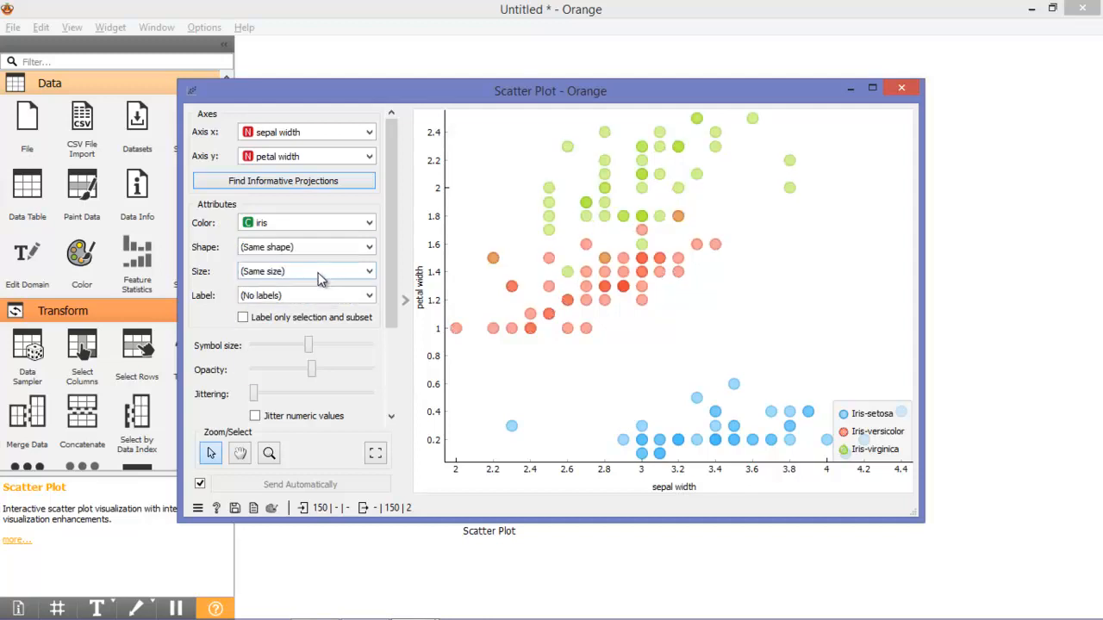
- Try scaling the point size by sepal width and restore the same size for all points
left_click(319, 274)
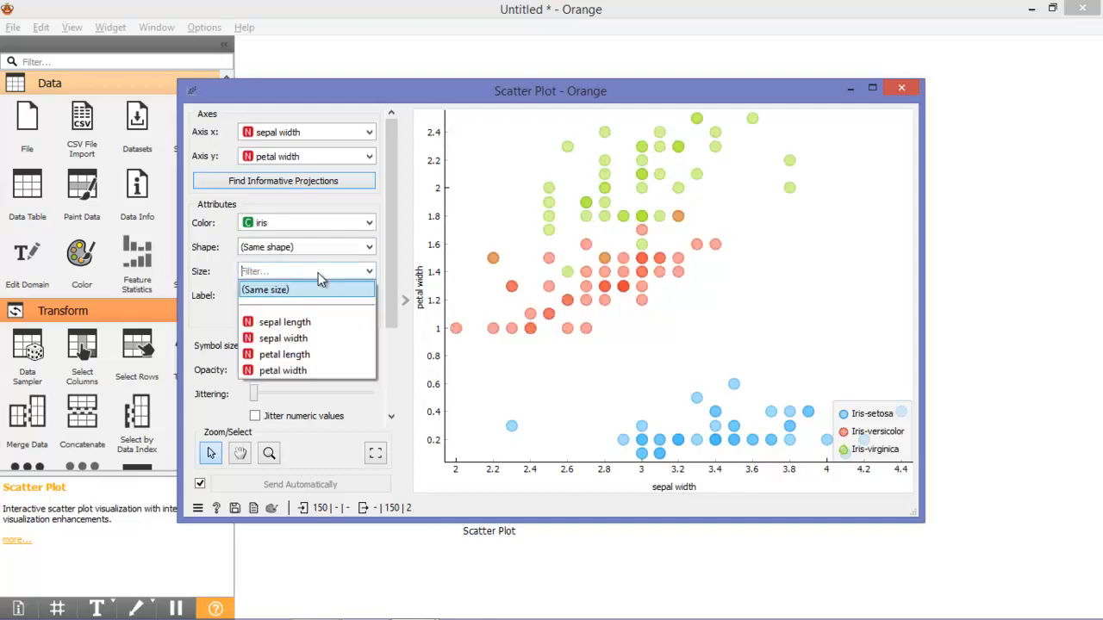
left_click(315, 341)
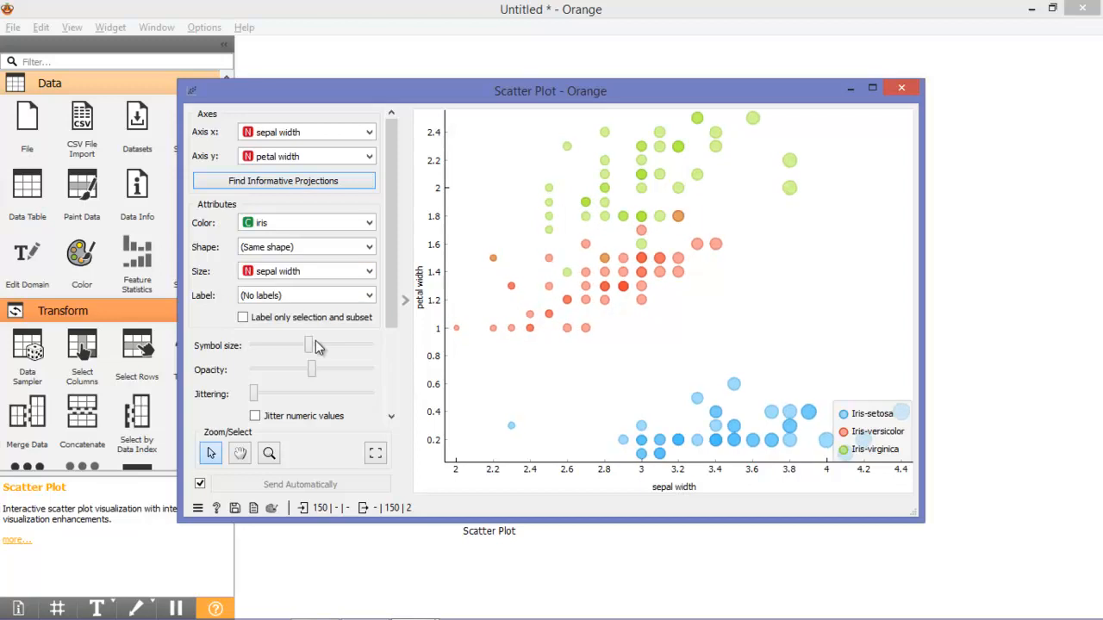
left_click(321, 274)
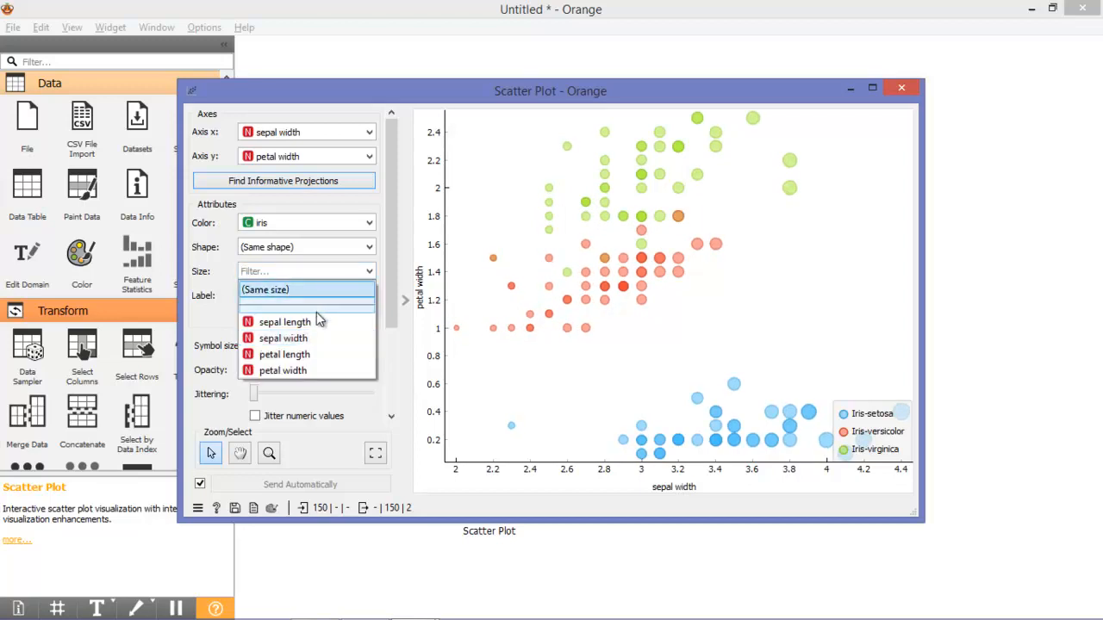
left_click(330, 291)
- Try labelling the points with iris and return to no labels
left_click(323, 297)
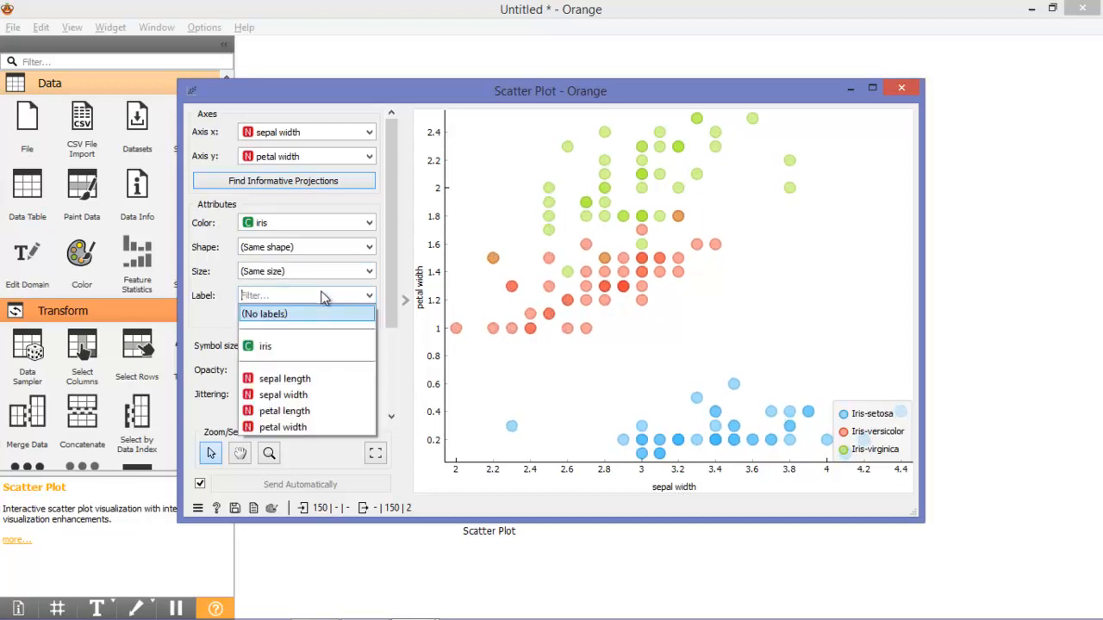
left_click(309, 347)
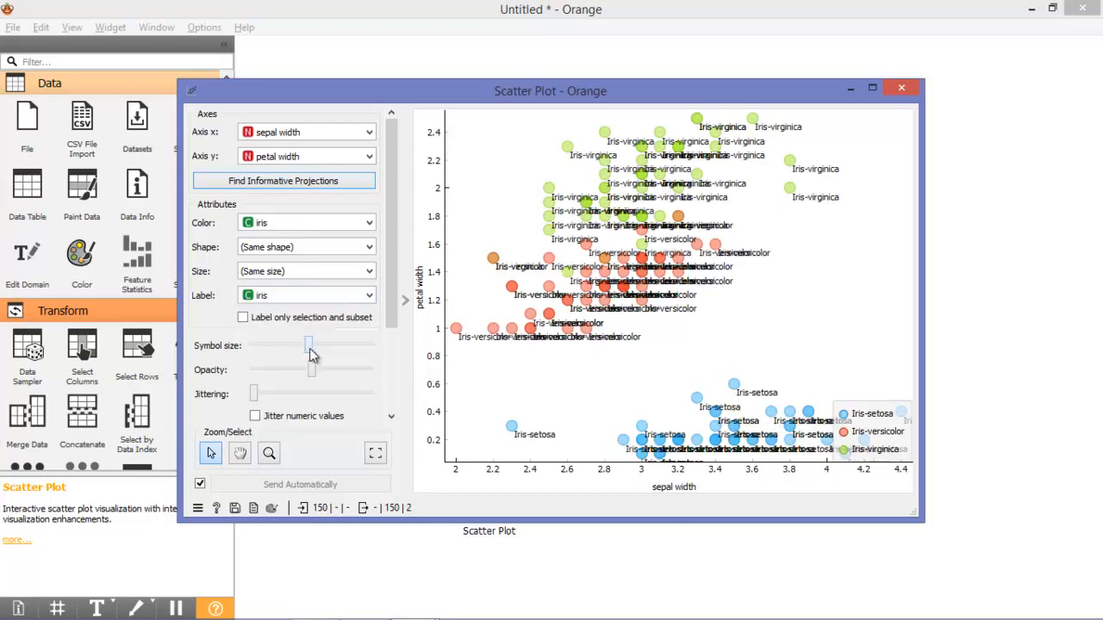
left_click(322, 298)
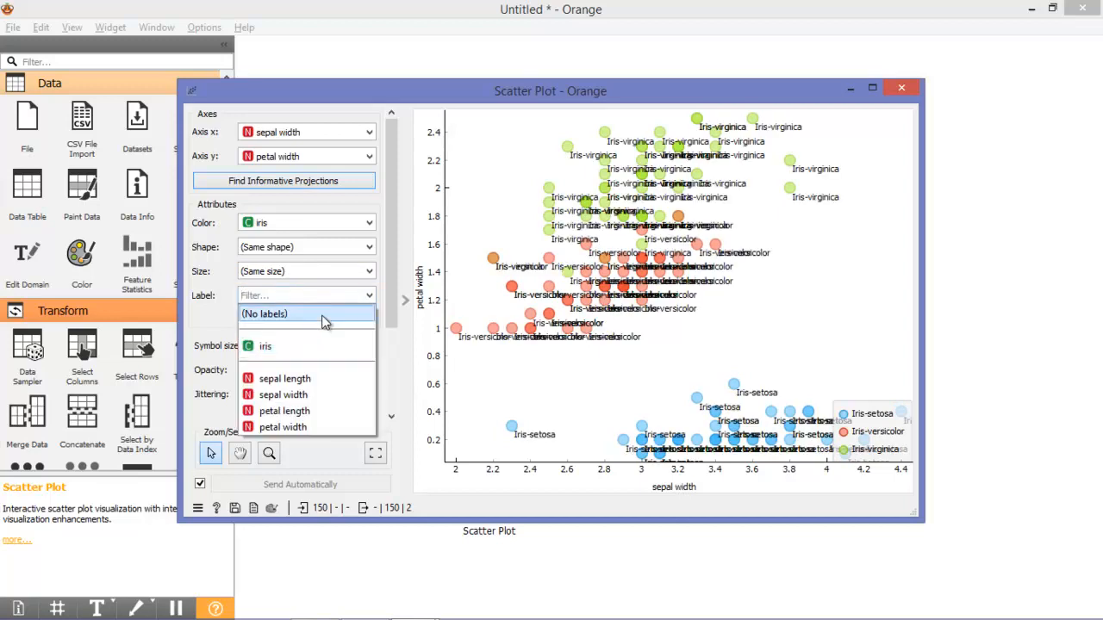
left_click(324, 317)
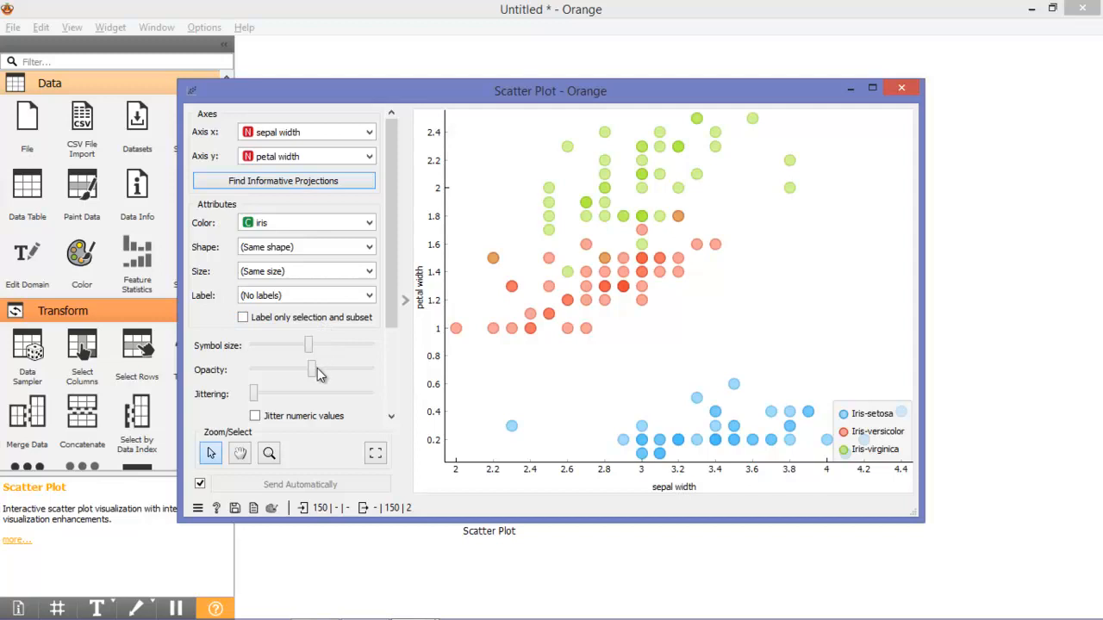
- Slightly adjust the symbol size and opacity, and show gridlines after briefly previewing the color regions
left_click_drag(315, 373, 306, 345)
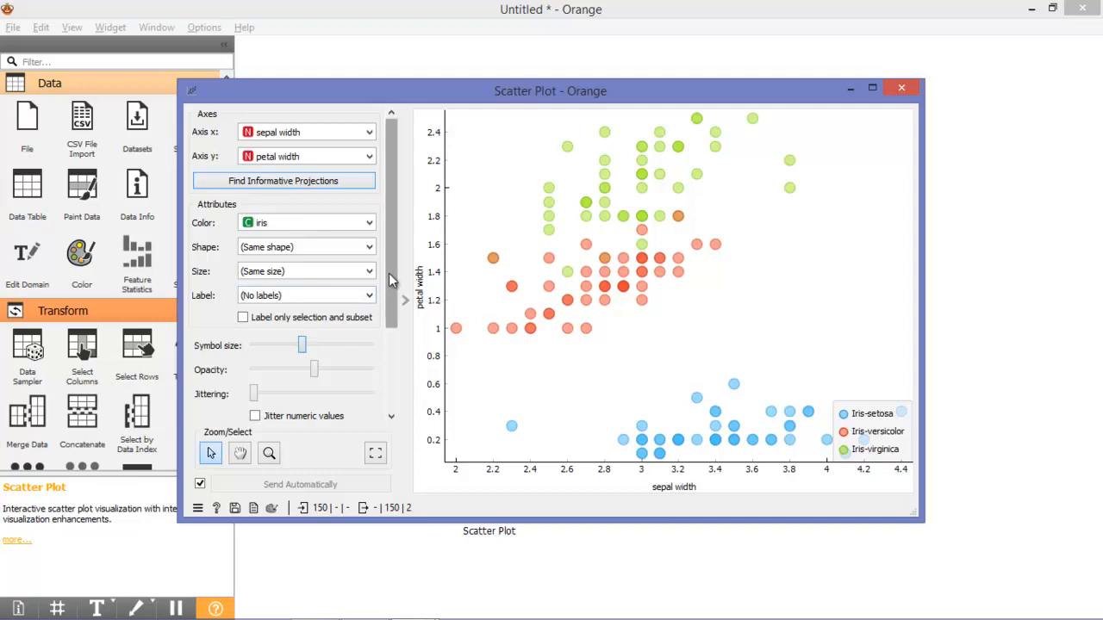
left_click_drag(390, 280, 388, 388)
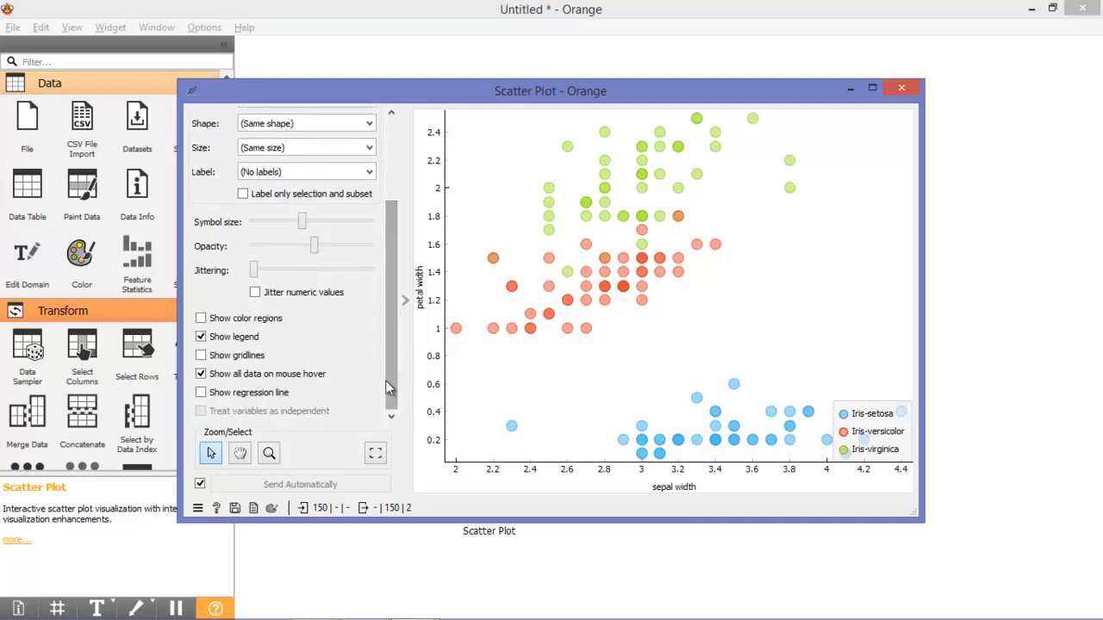
left_click(256, 326)
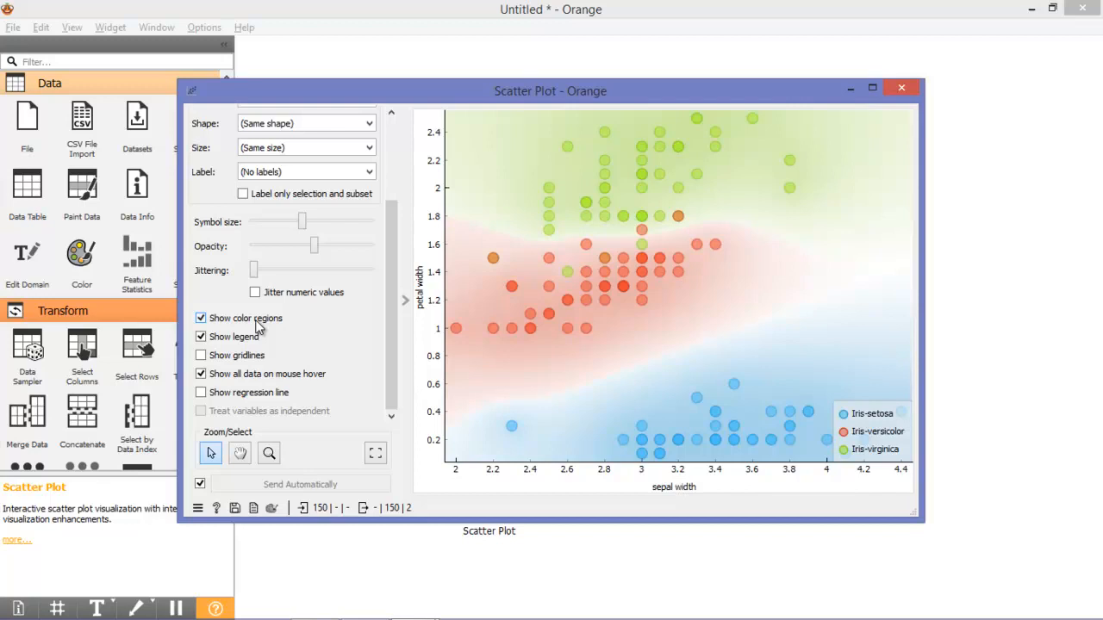
left_click(257, 326)
left_click(257, 357)
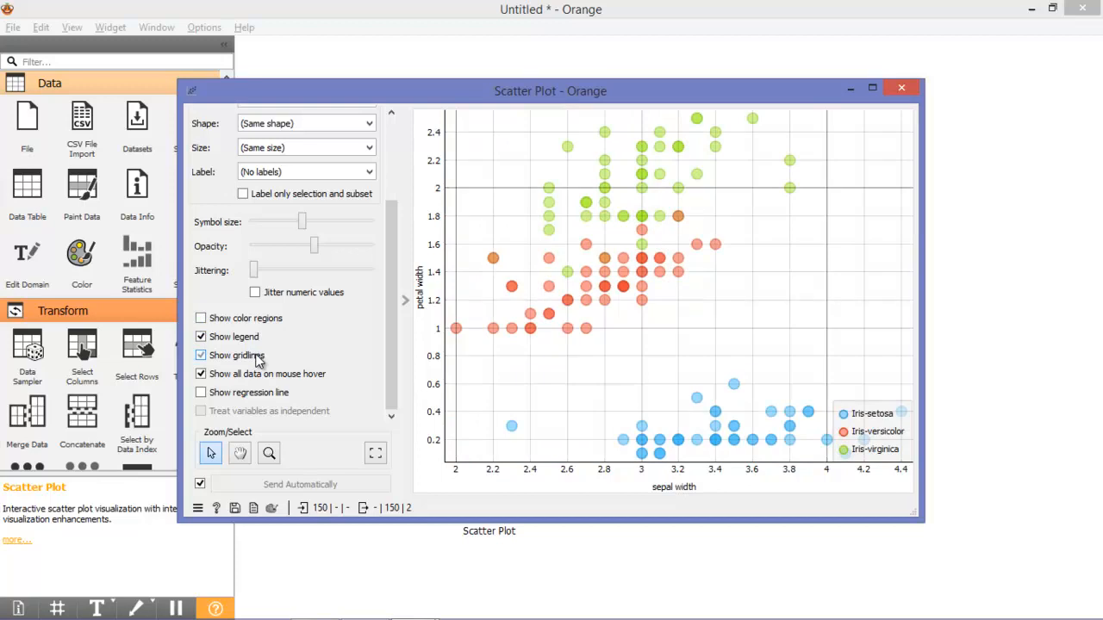
- Preview the regression lines in the scatter plot, turn them off again and close the Scatter Plot window
left_click(260, 396)
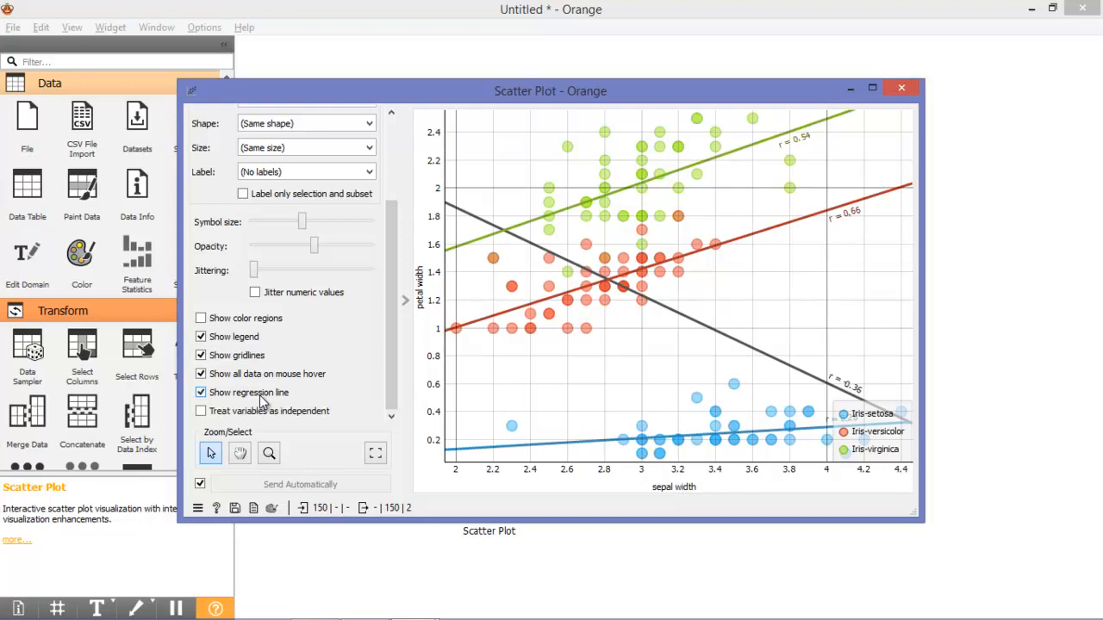
left_click(261, 401)
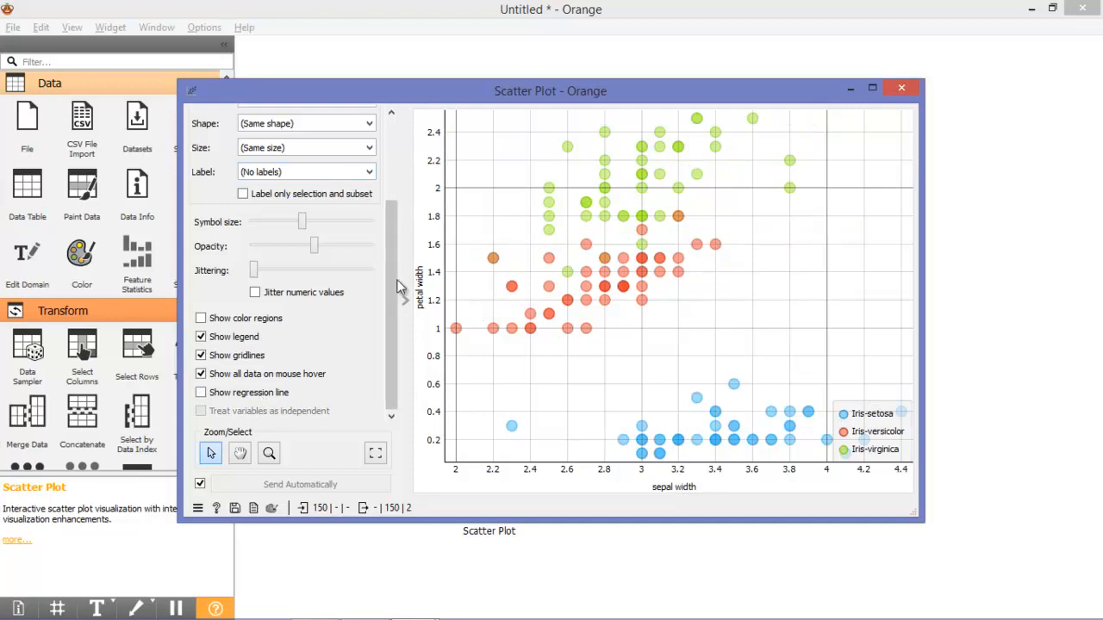
left_click_drag(393, 274, 393, 190)
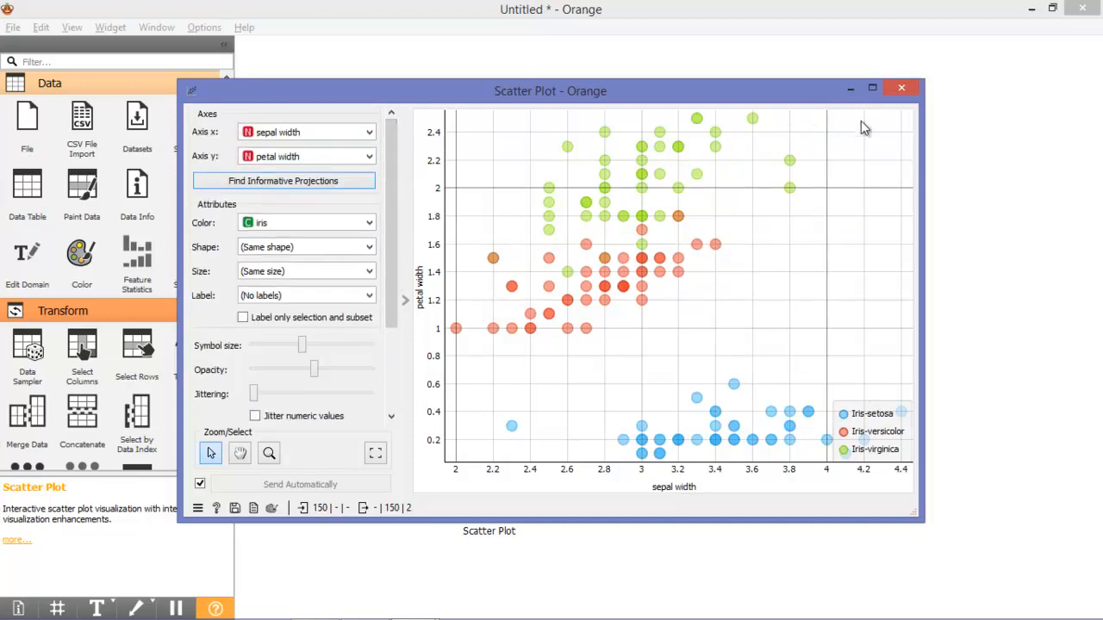
left_click(902, 89)
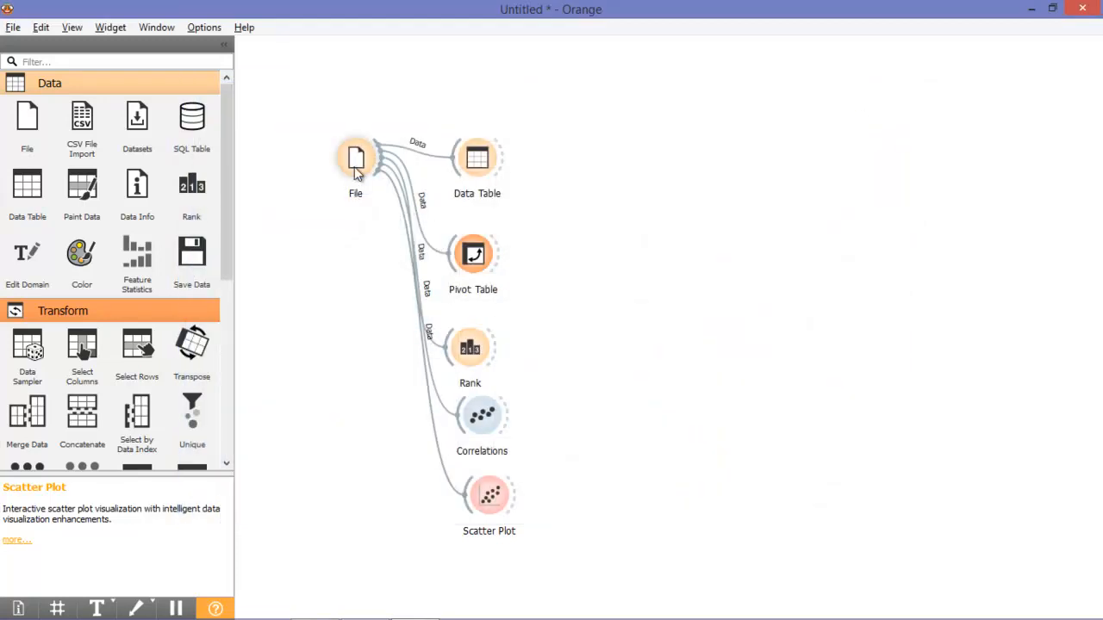
- Add a Distributions widget above the Data Table widget, linked to the File widget's output, and open it
left_click_drag(363, 162, 333, 153)
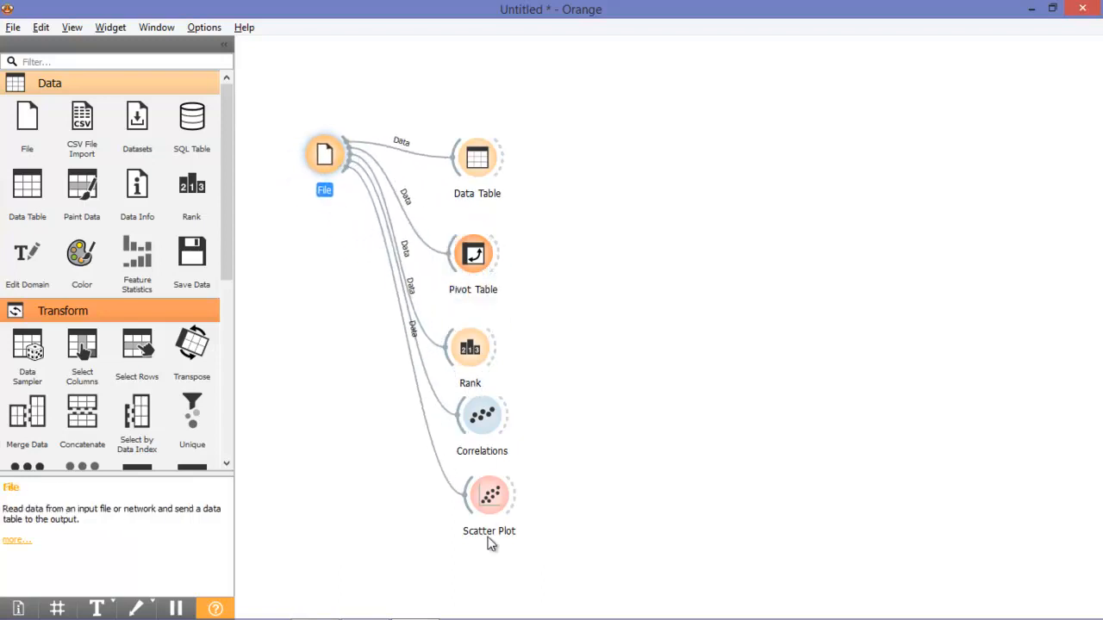
left_click_drag(350, 162, 494, 77)
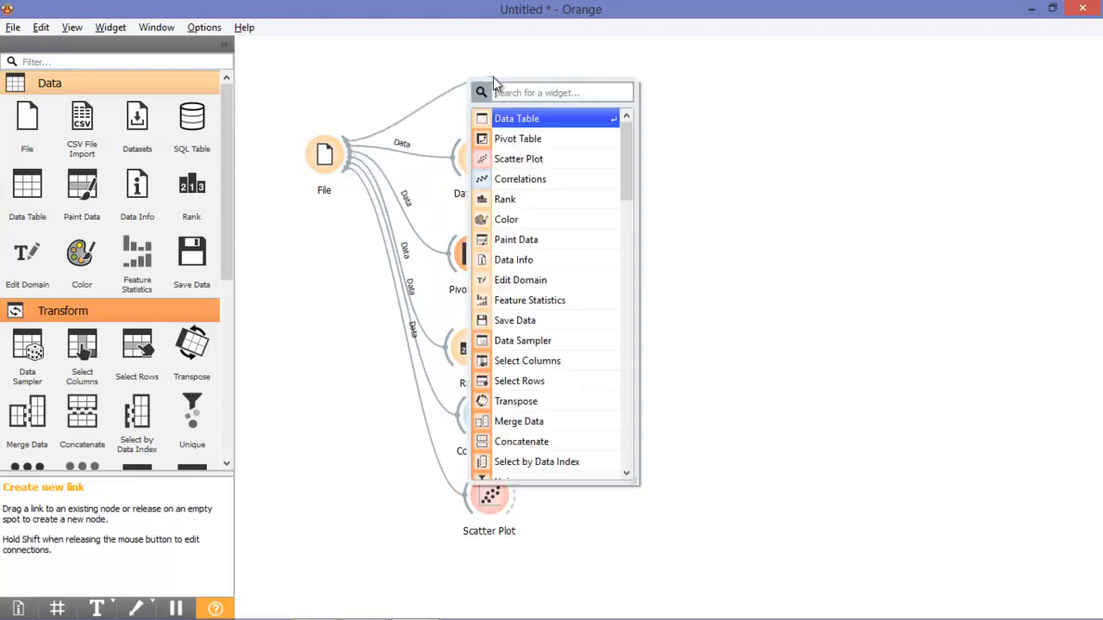
type("dis")
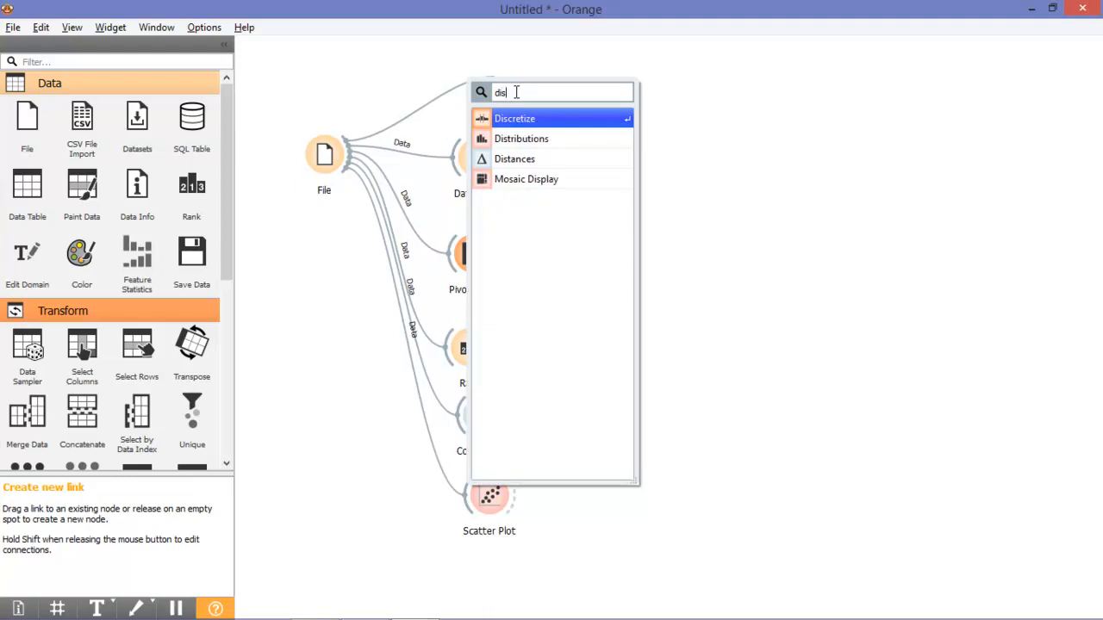
left_click(549, 136)
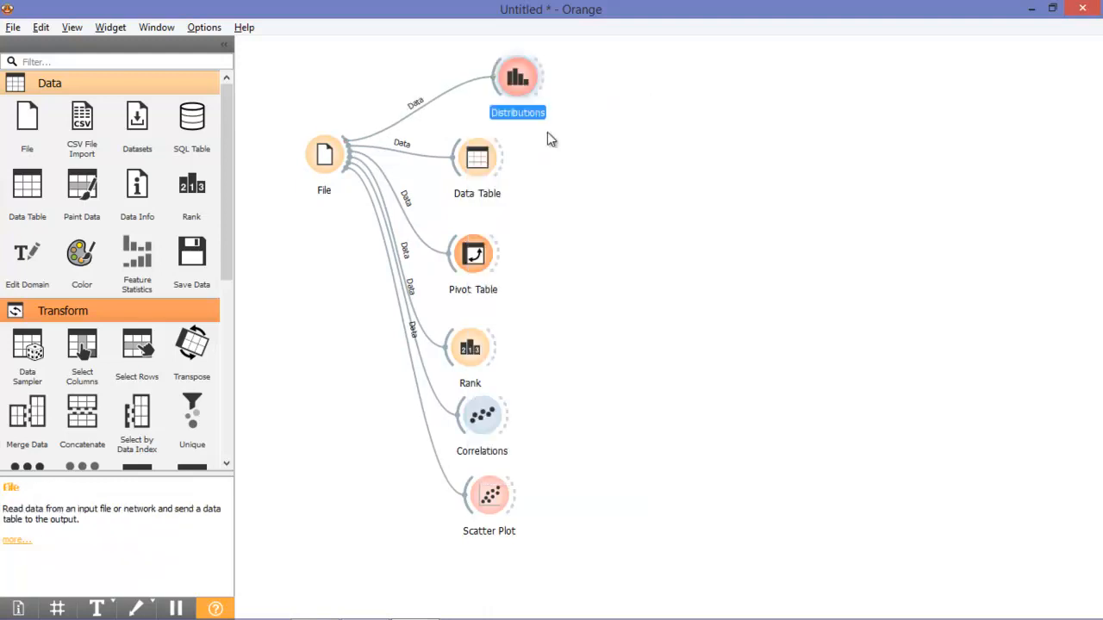
double_click(517, 78)
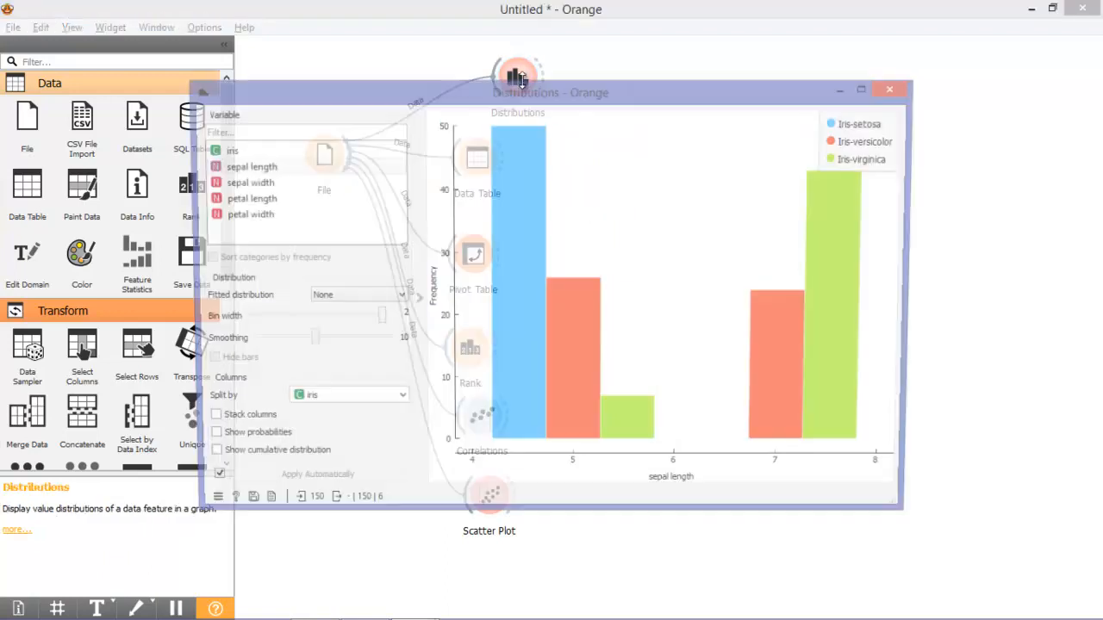
- Select the sepal length bars in the bin from 4 to 6 of the Distributions histogram
left_click(586, 254)
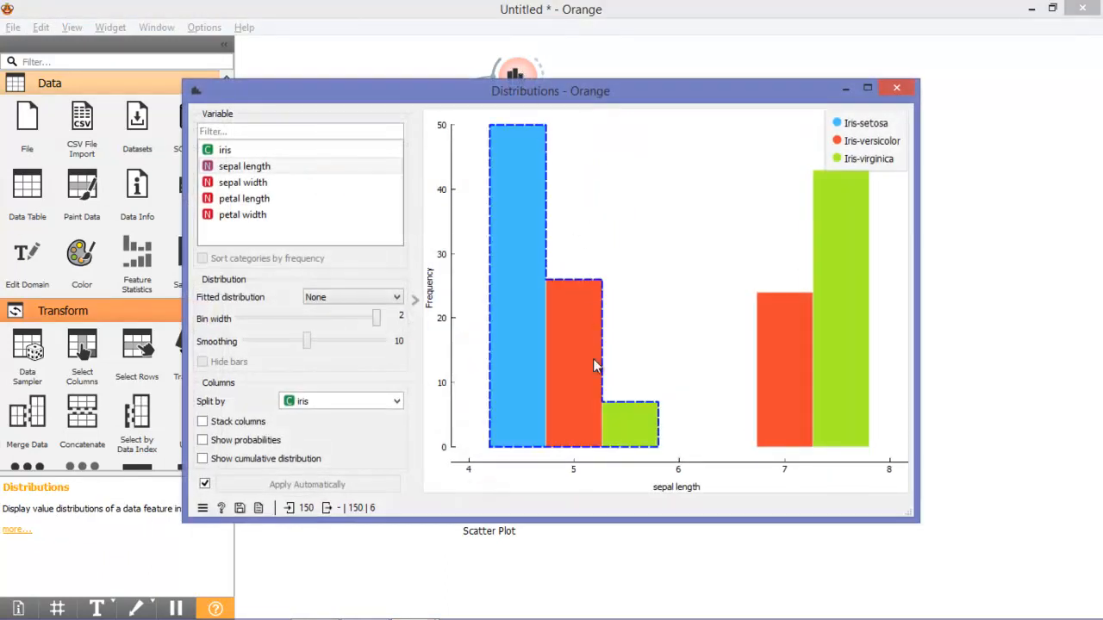
left_click(682, 342)
left_click(648, 225)
left_click(587, 334)
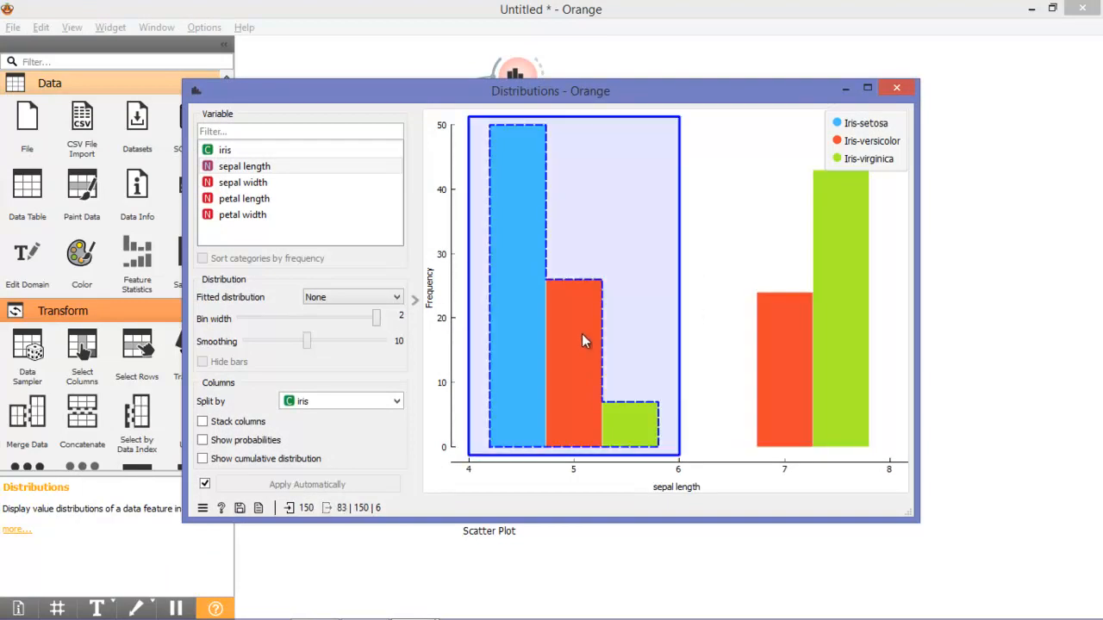
- View the sepal width and petal length distributions, and switch the histogram to petal width
left_click(318, 176)
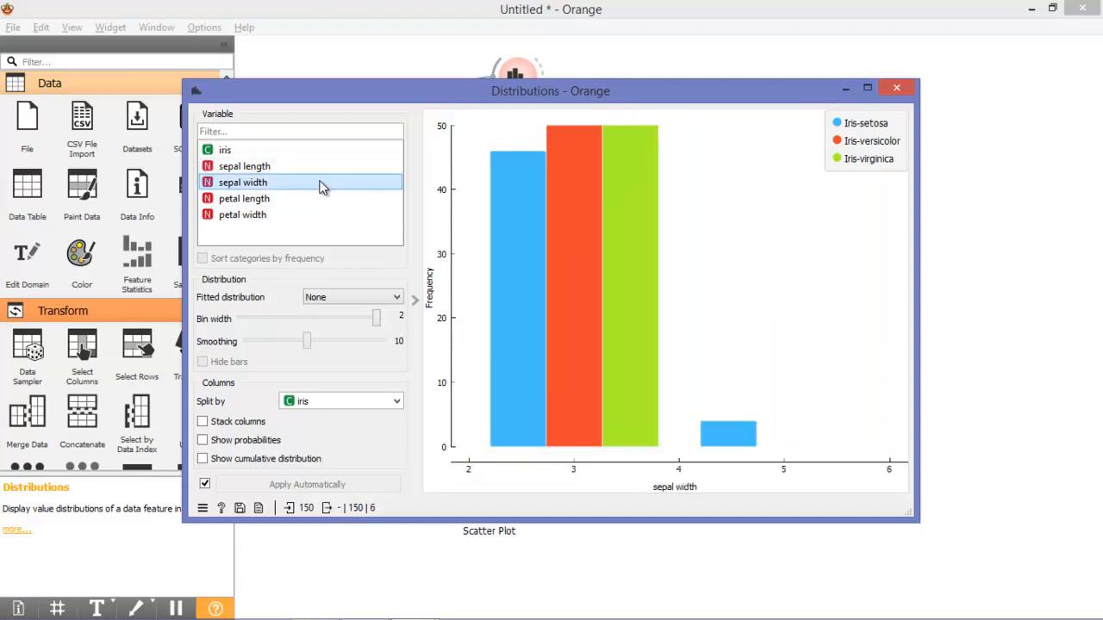
left_click(327, 198)
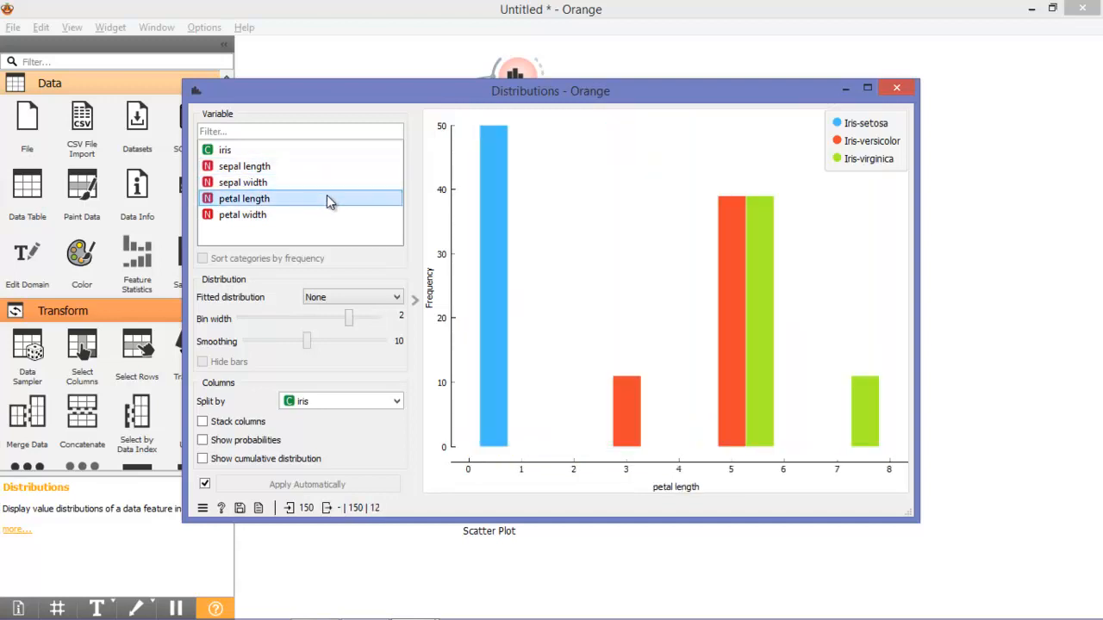
left_click(329, 215)
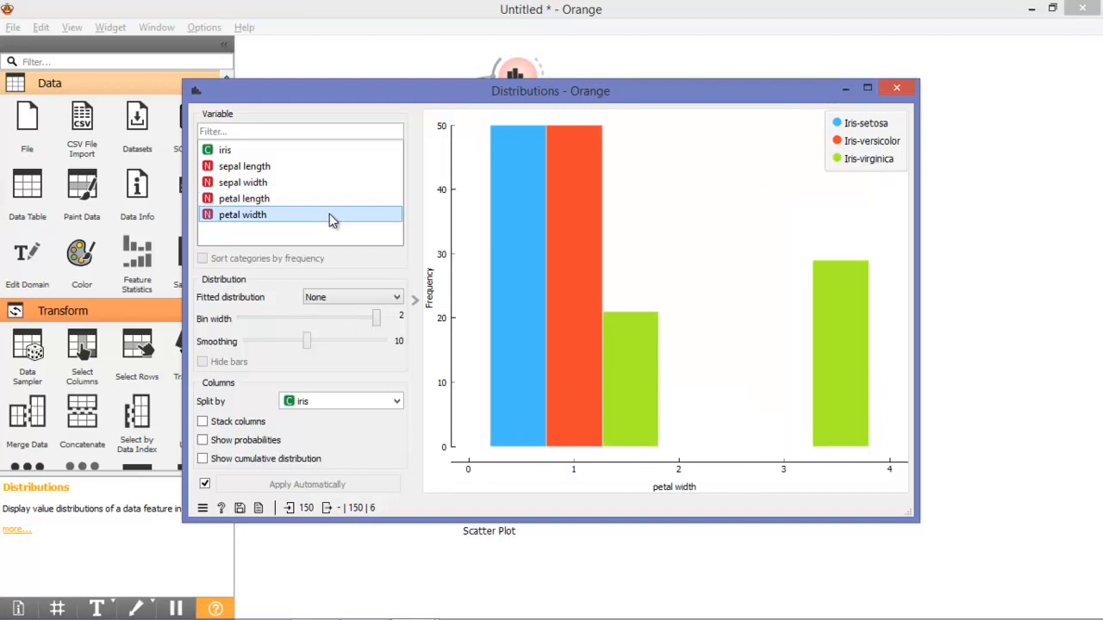
- Fit a Rayleigh distribution to petal width after trying Normal, keeping the bin width at 2
left_click(332, 299)
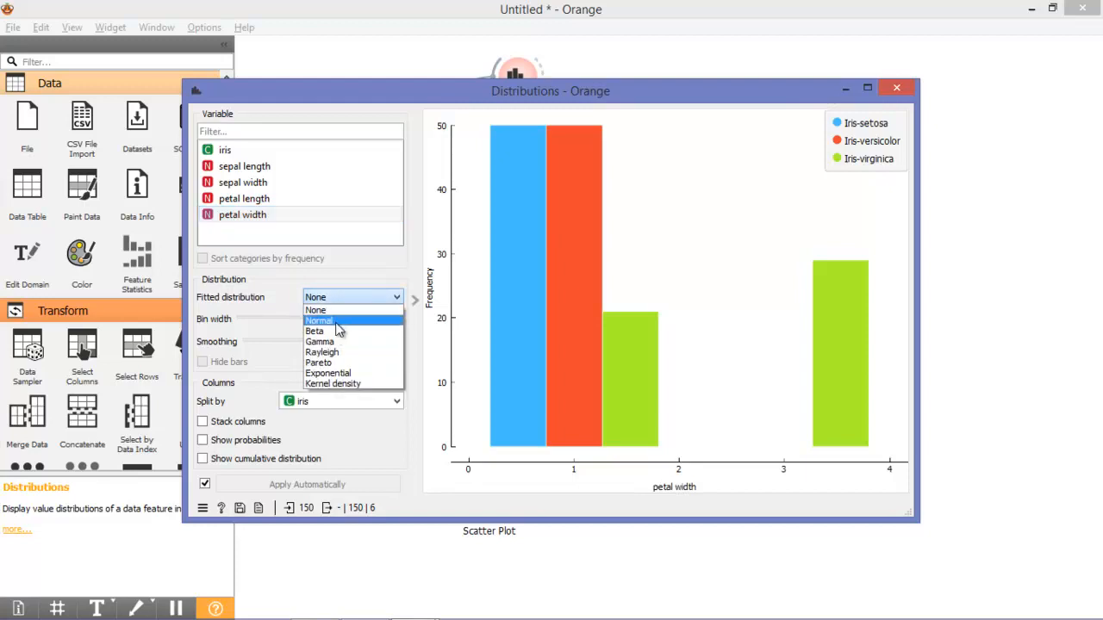
left_click(336, 320)
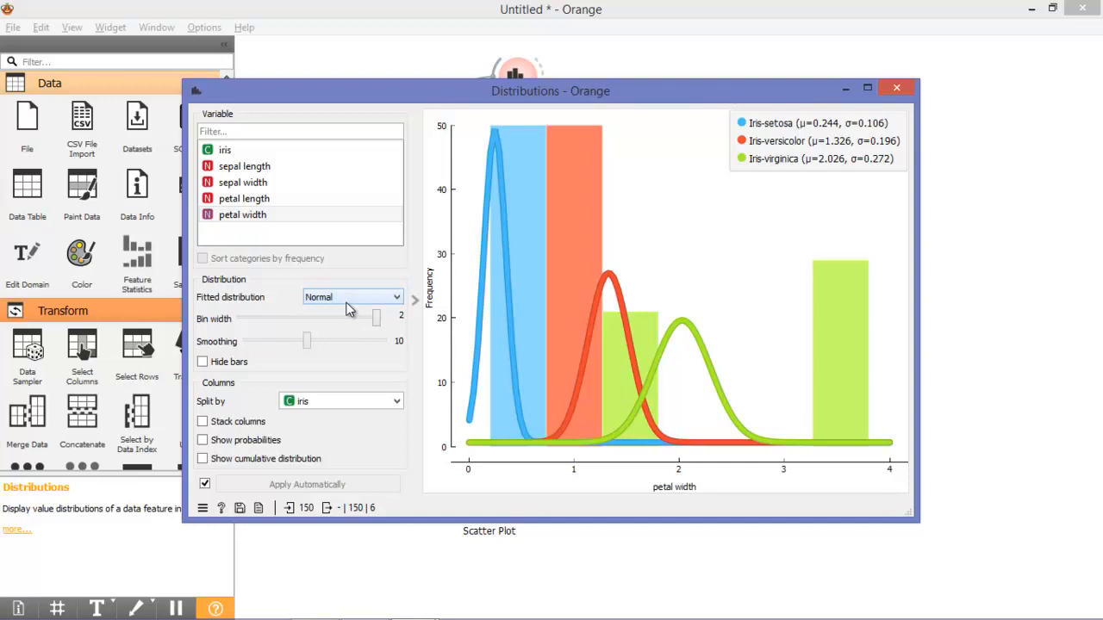
left_click_drag(471, 424, 471, 209)
left_click(472, 358)
left_click(345, 301)
left_click(353, 353)
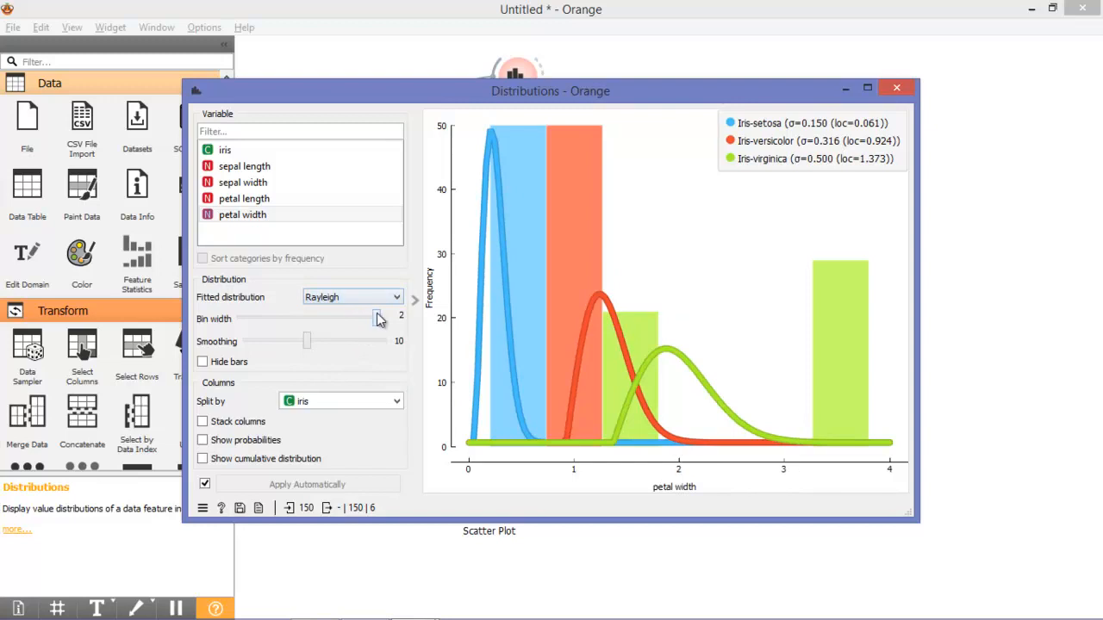
mouse_move(376, 317)
left_mouse_down()
mouse_move(289, 315)
mouse_move(369, 326)
left_mouse_up()
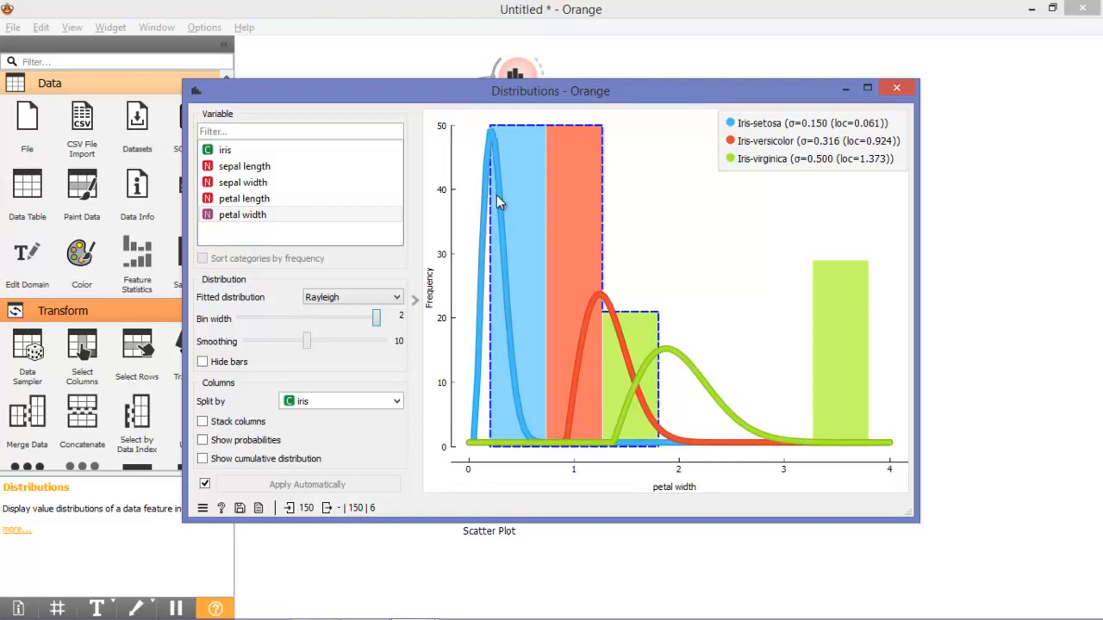
- View the distribution of the iris class, and switch the histogram to sepal length to inspect the bin below 6
mouse_move(497, 201)
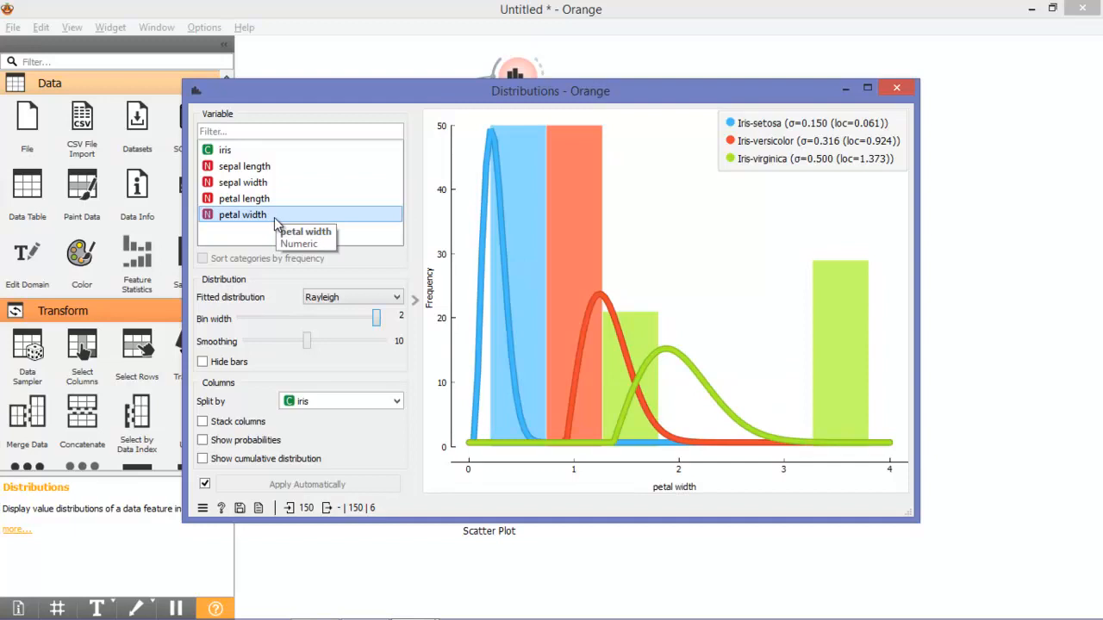
left_click(296, 153)
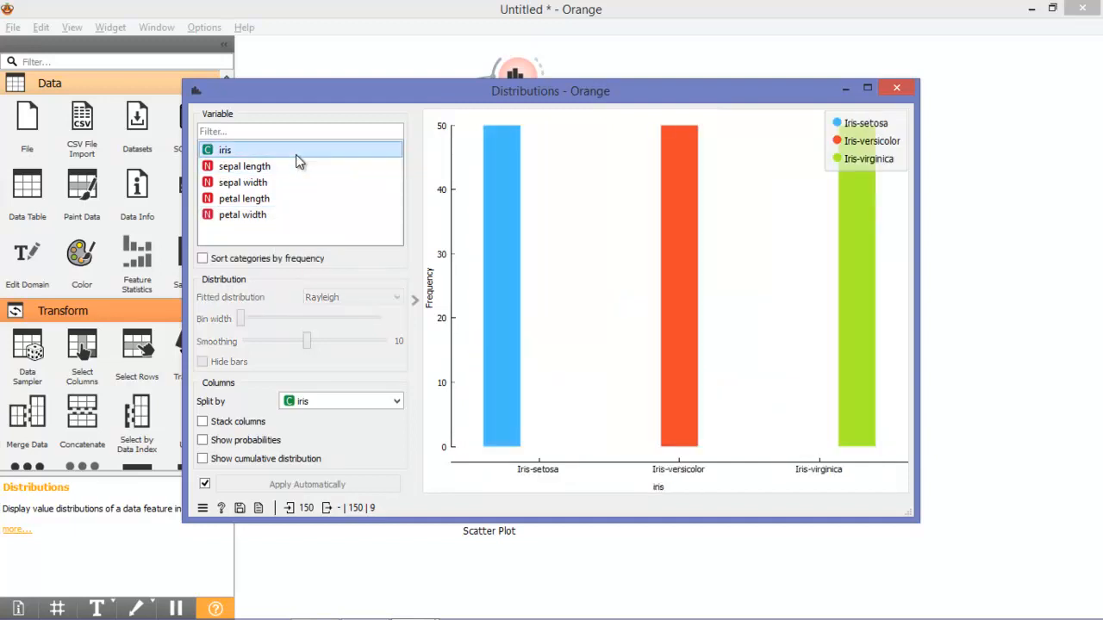
left_click(302, 164)
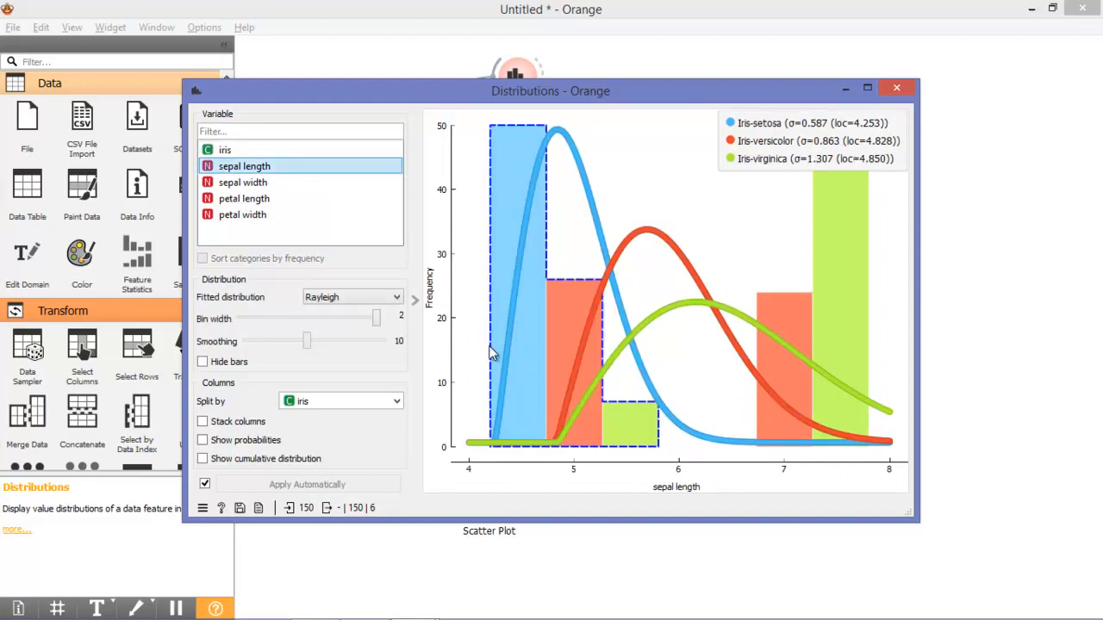
mouse_move(492, 419)
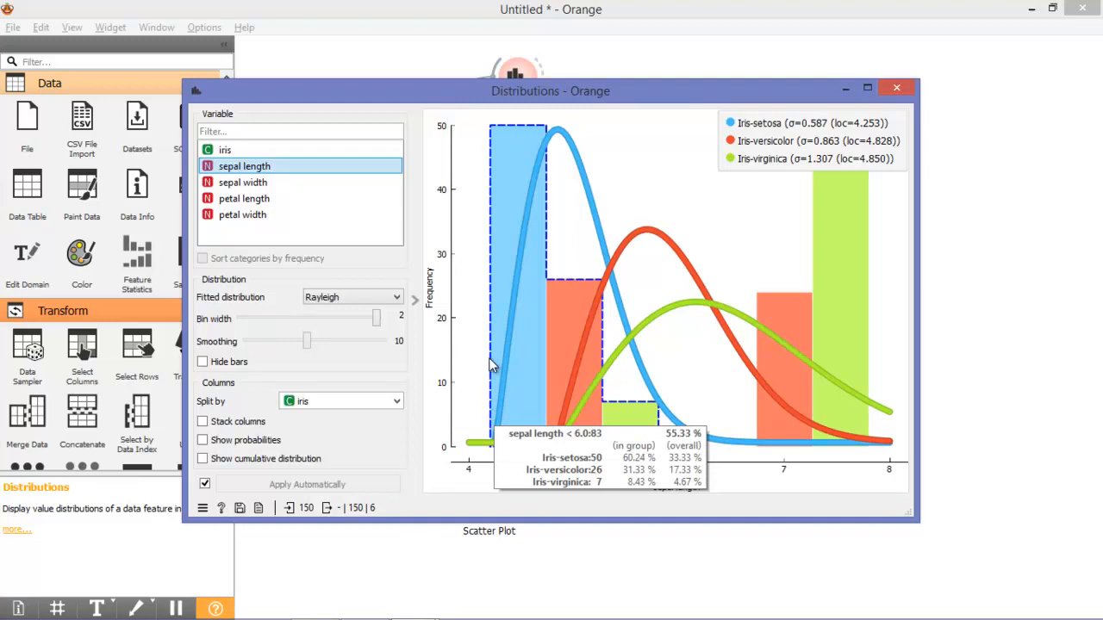
- Try stacked columns and probabilities on the sepal length histogram, turning each option off again
left_click(214, 427)
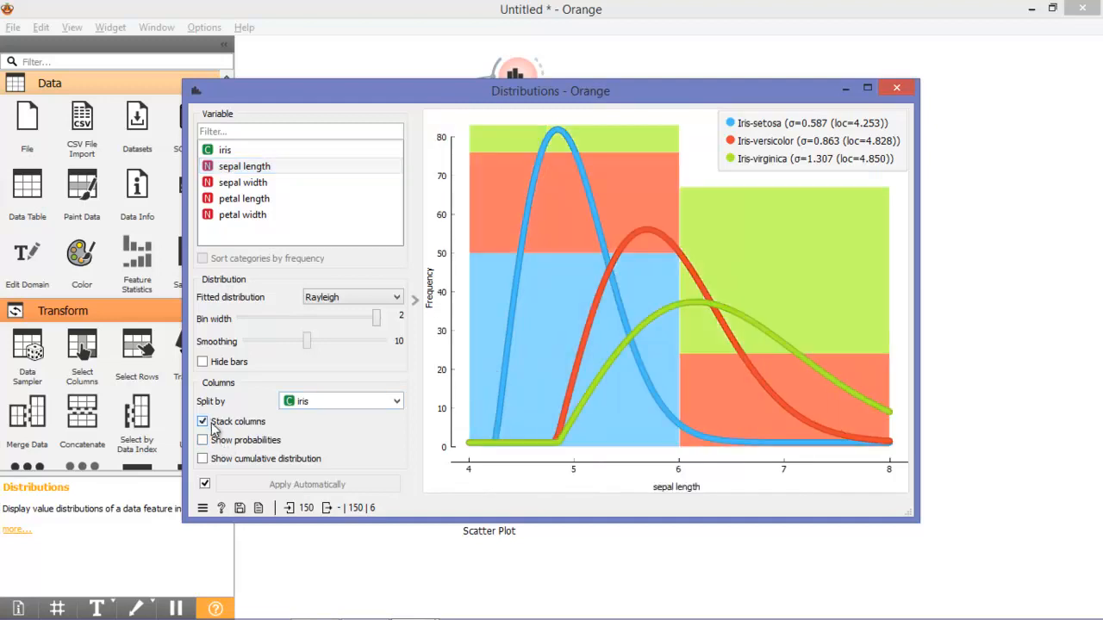
left_click(213, 425)
left_click(221, 442)
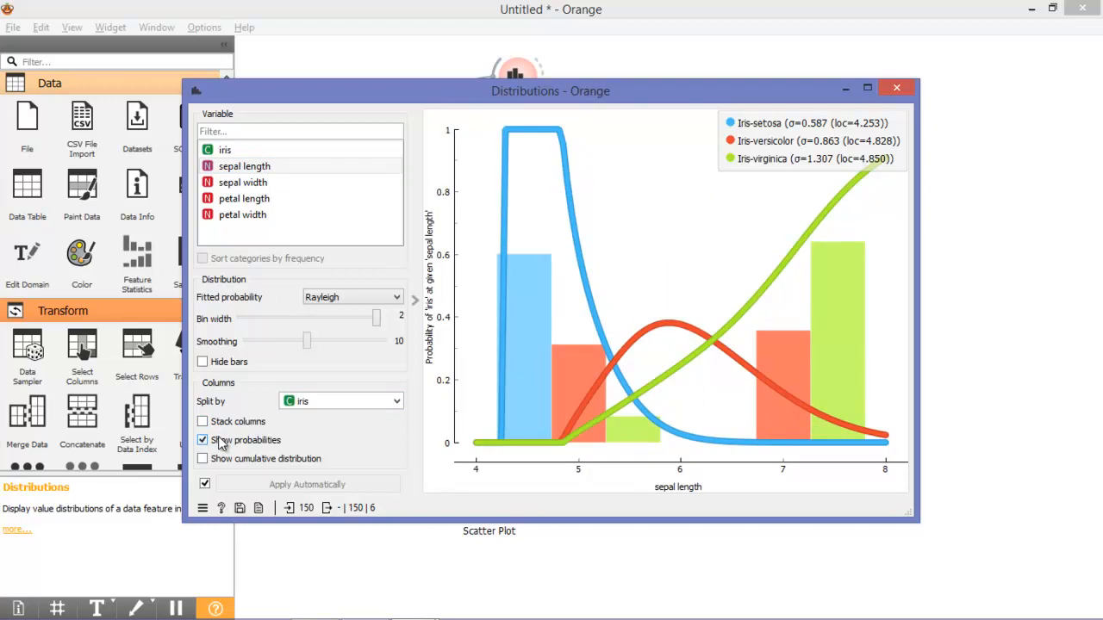
left_click(221, 443)
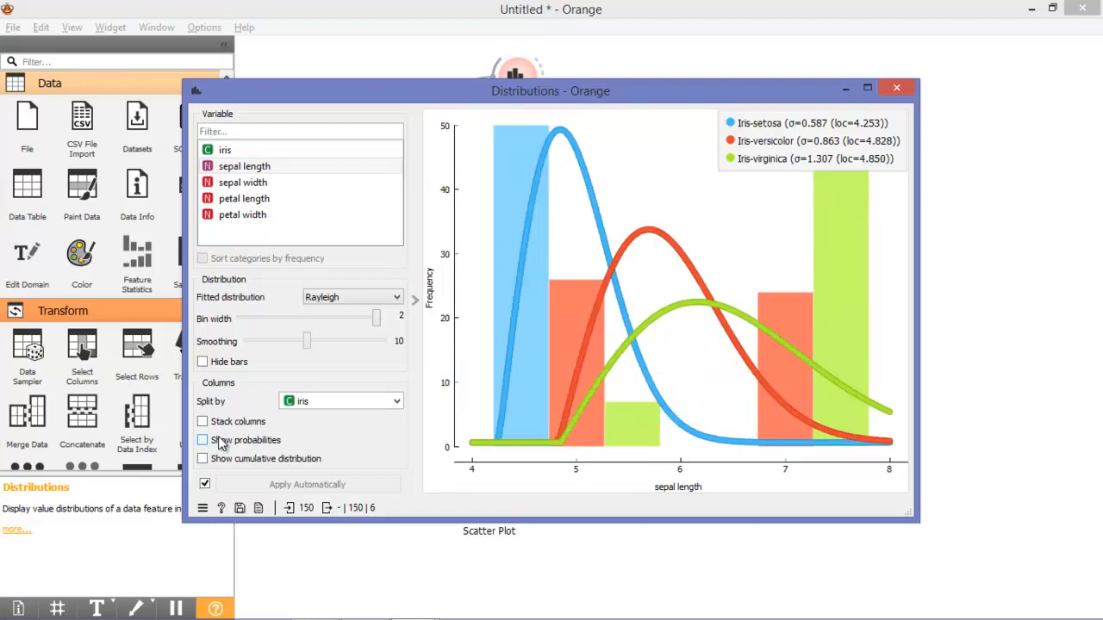
- Set the fitted distribution for sepal length to None after trying Normal, and close the Distributions window
left_click(360, 302)
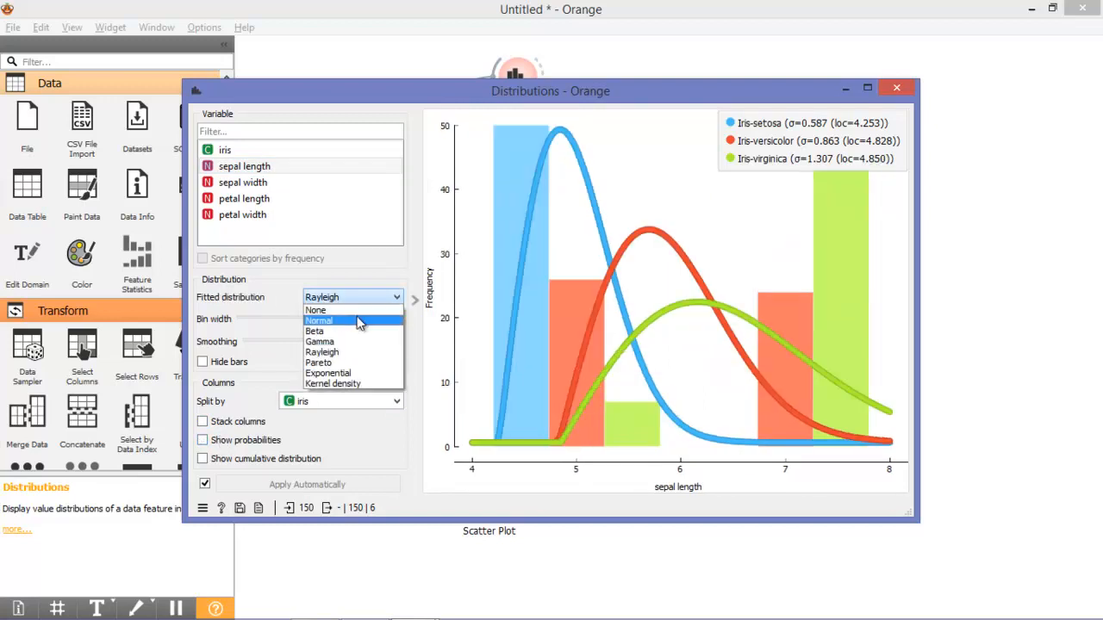
left_click(359, 319)
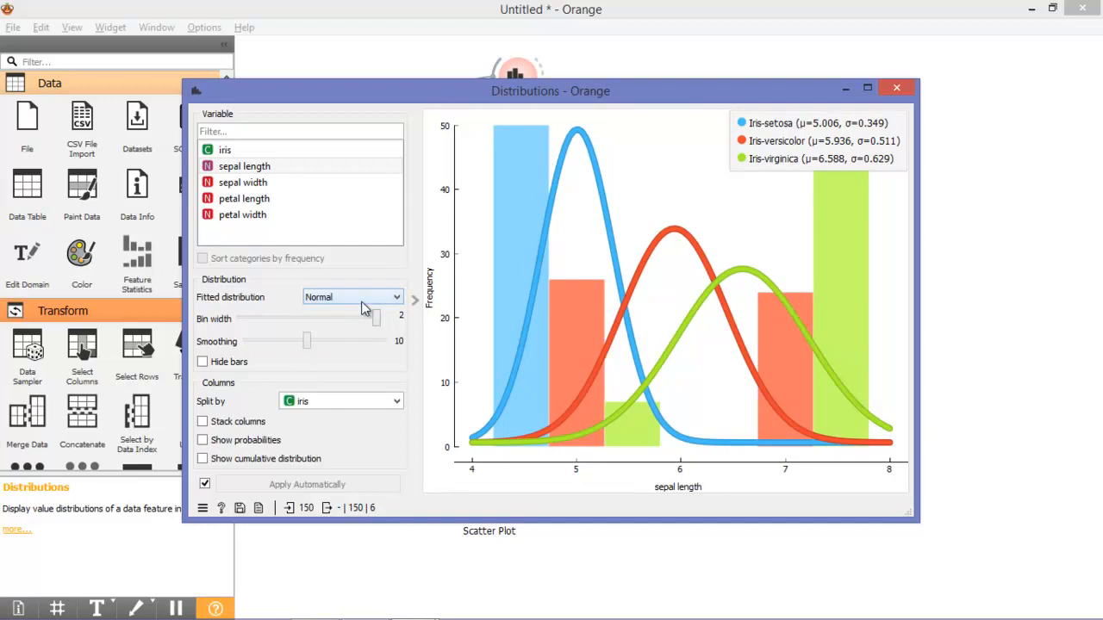
left_click(364, 302)
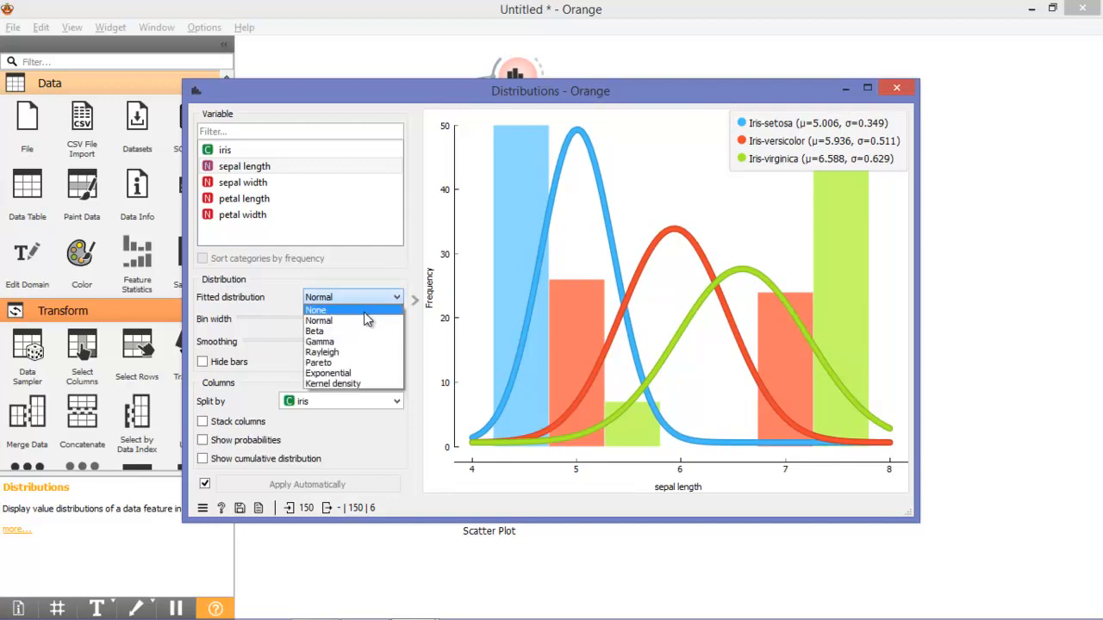
left_click(364, 312)
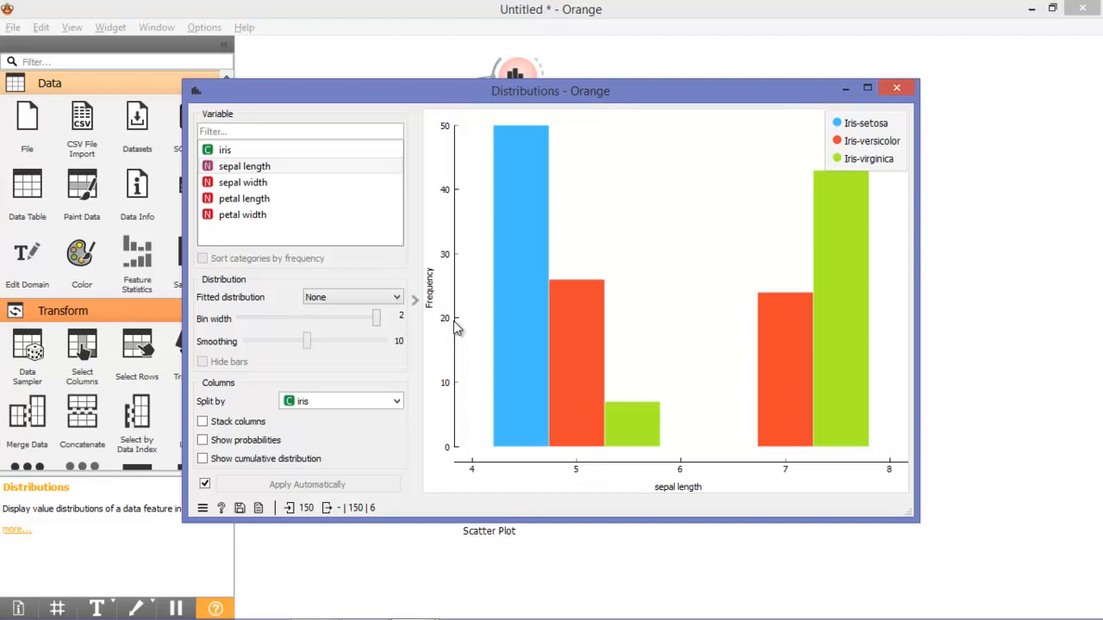
left_click(897, 90)
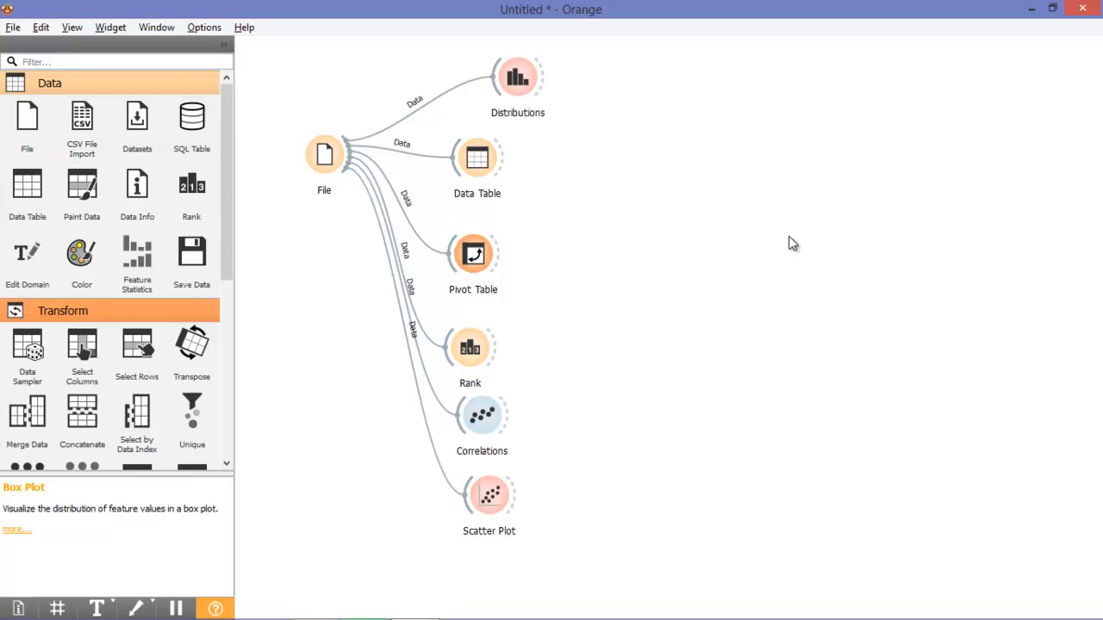
- Add a Box Plot widget beyond the Data Table widget, linked to the File widget's output, and open it
left_click_drag(342, 153, 612, 152)
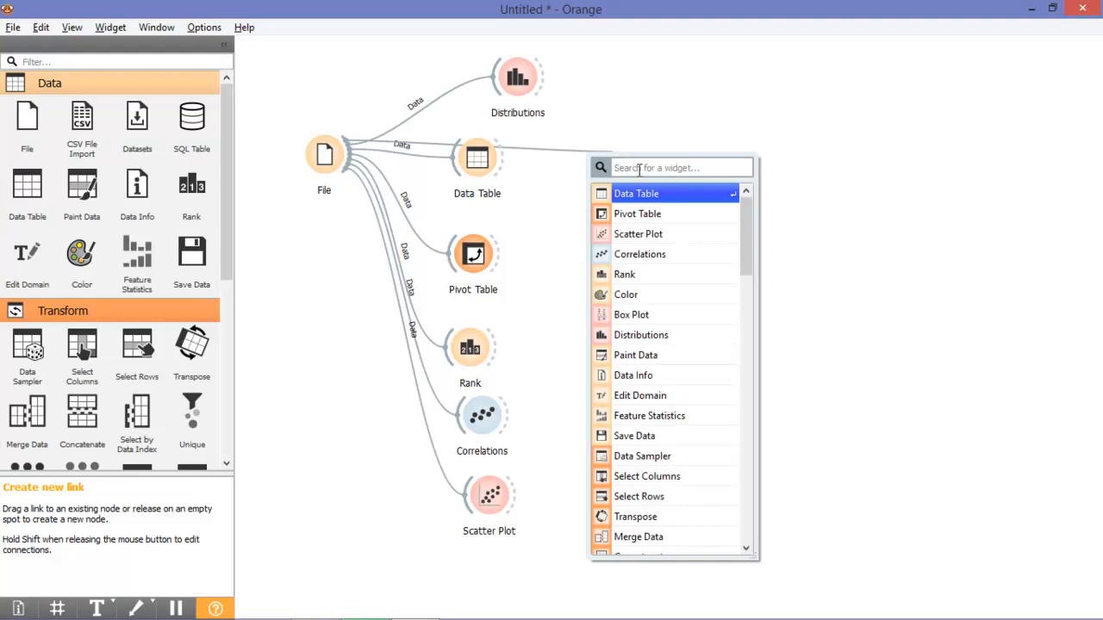
type("box")
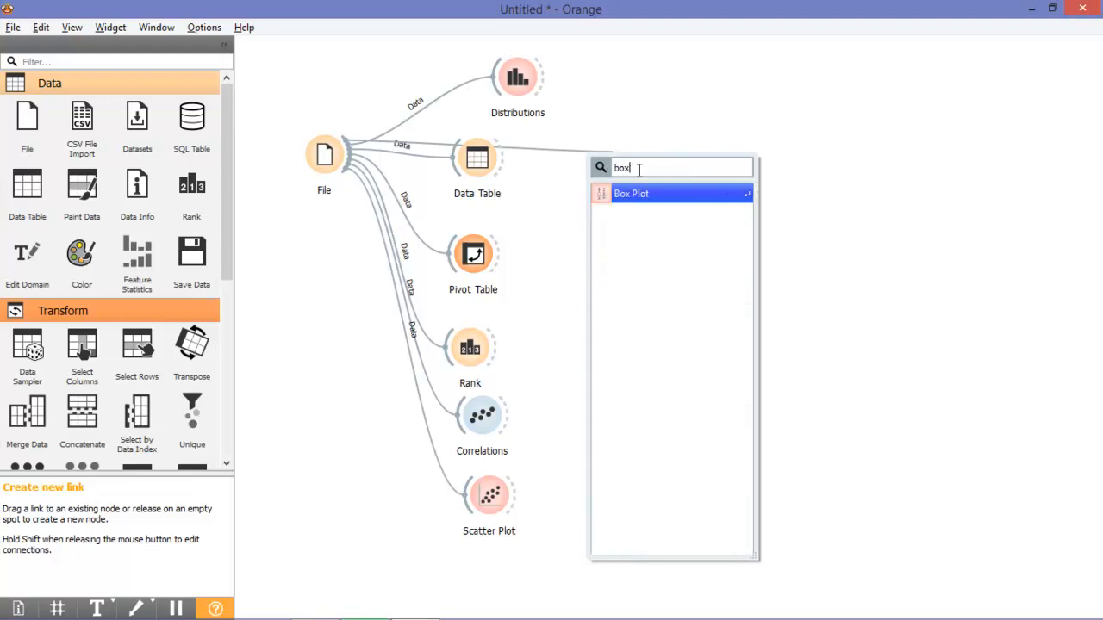
left_click(646, 197)
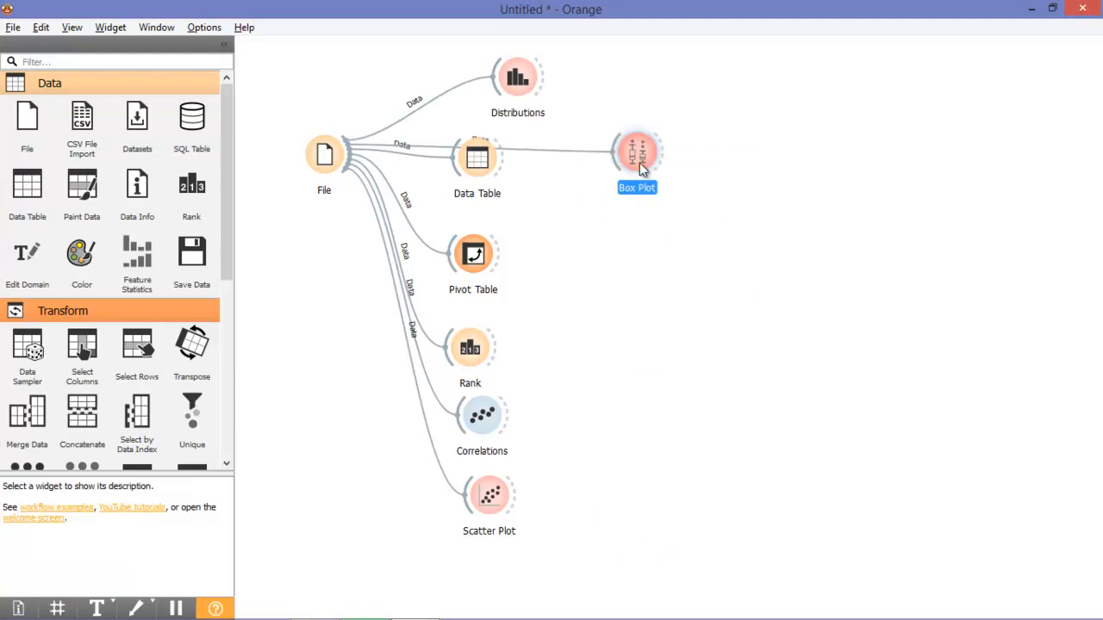
double_click(639, 160)
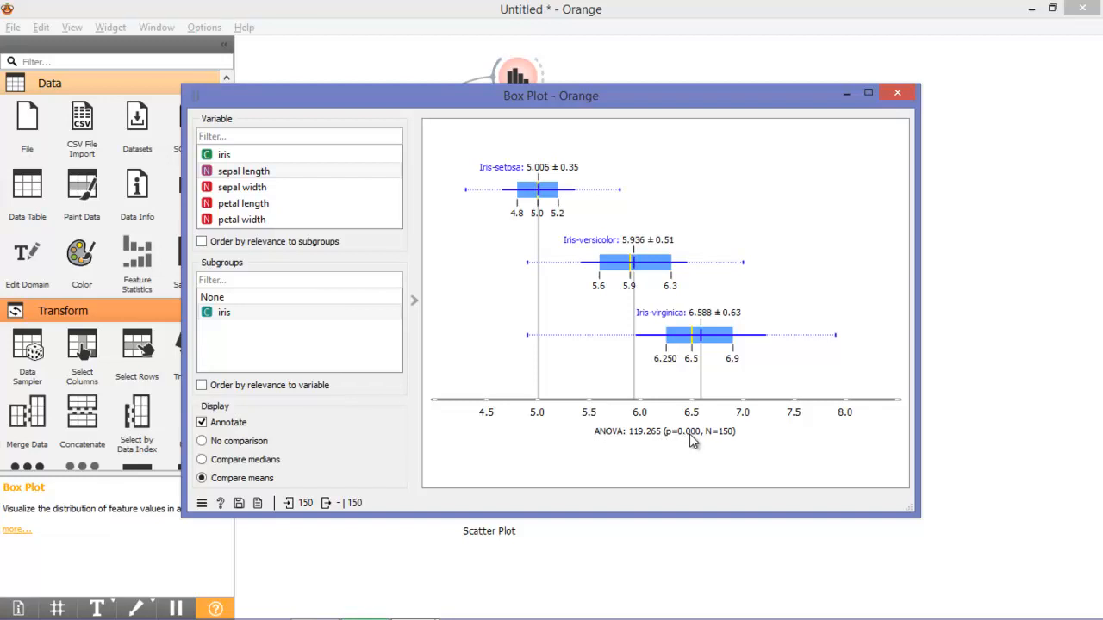
- View the sepal length box plots with Compare medians and No comparison, returning to Compare means before closing the window
left_click(243, 465)
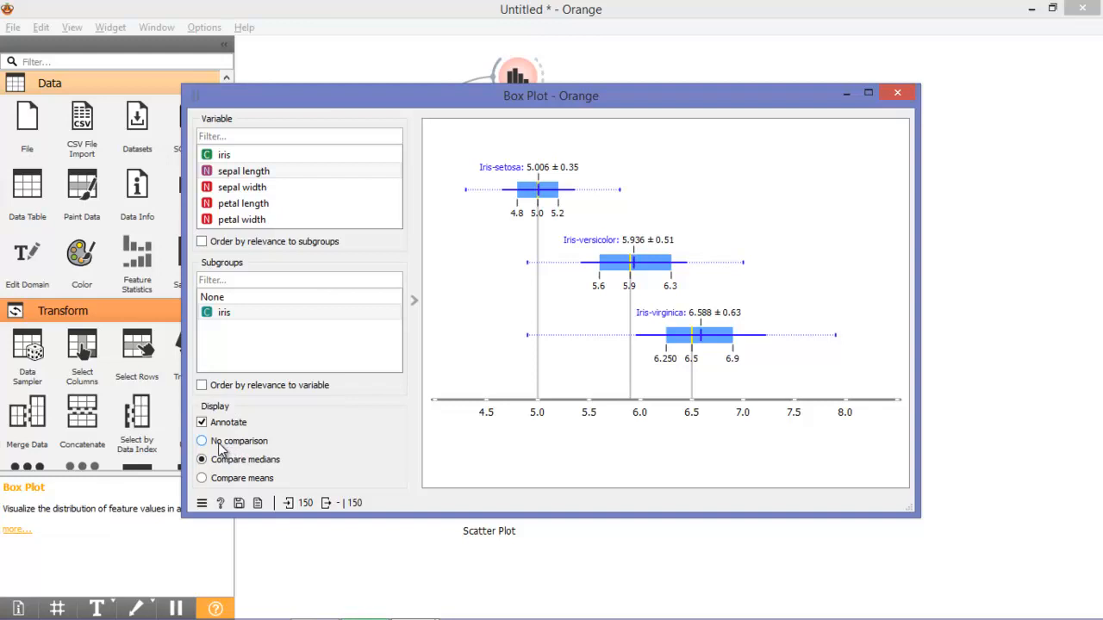
left_click(221, 444)
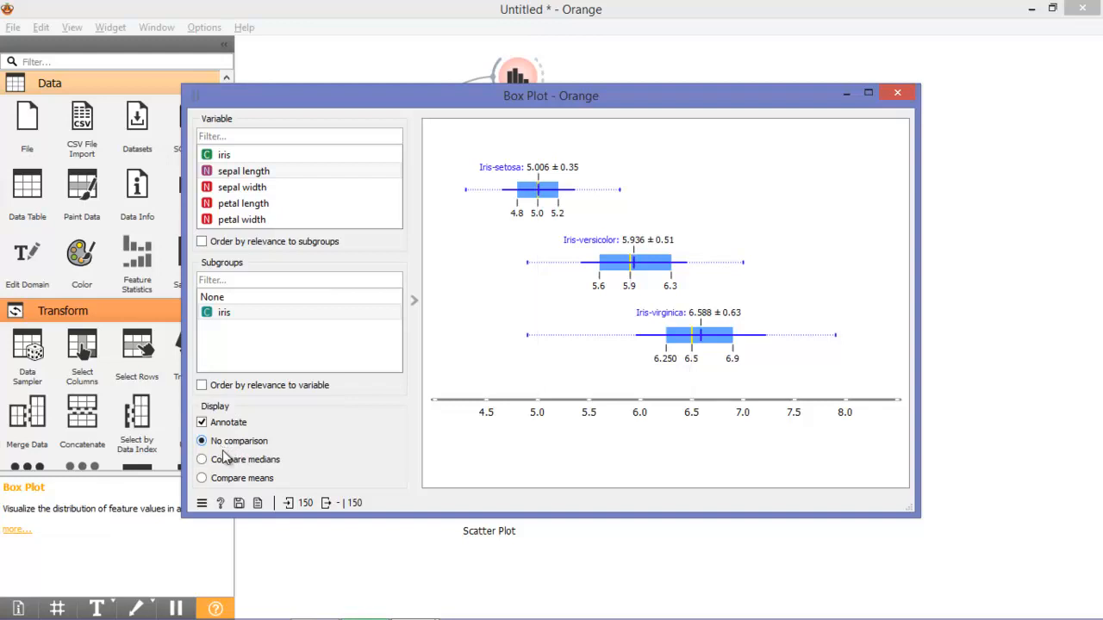
left_click(233, 480)
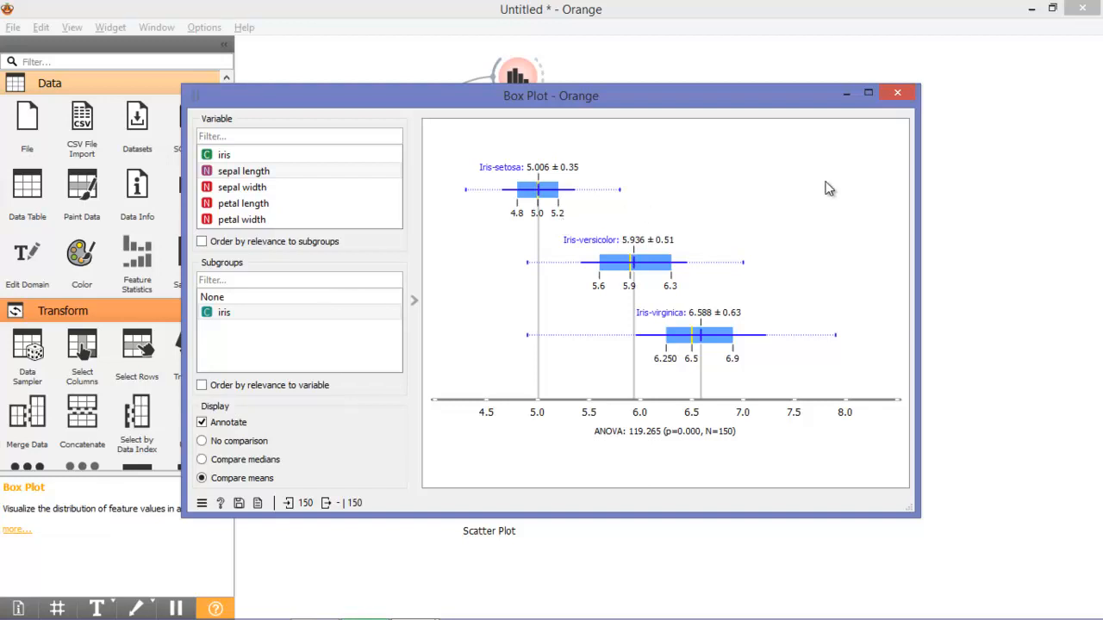
left_click(900, 102)
- Add a Feature Statistics widget below Box Plot, linked to the File widget's output, and open it in a widened window
left_click_drag(349, 162, 636, 260)
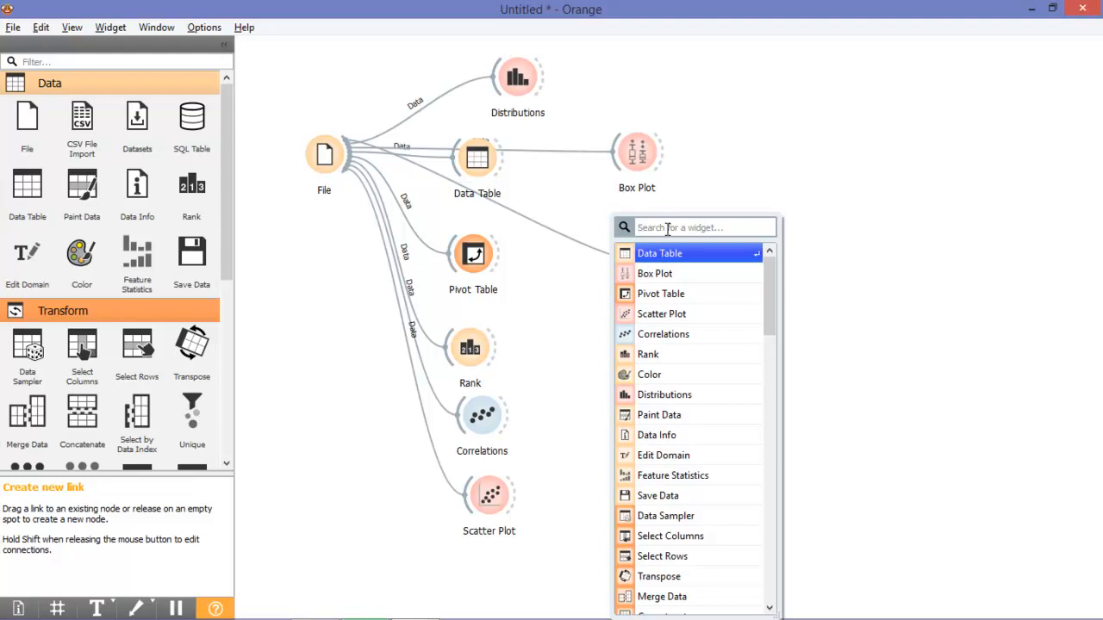
type("feat")
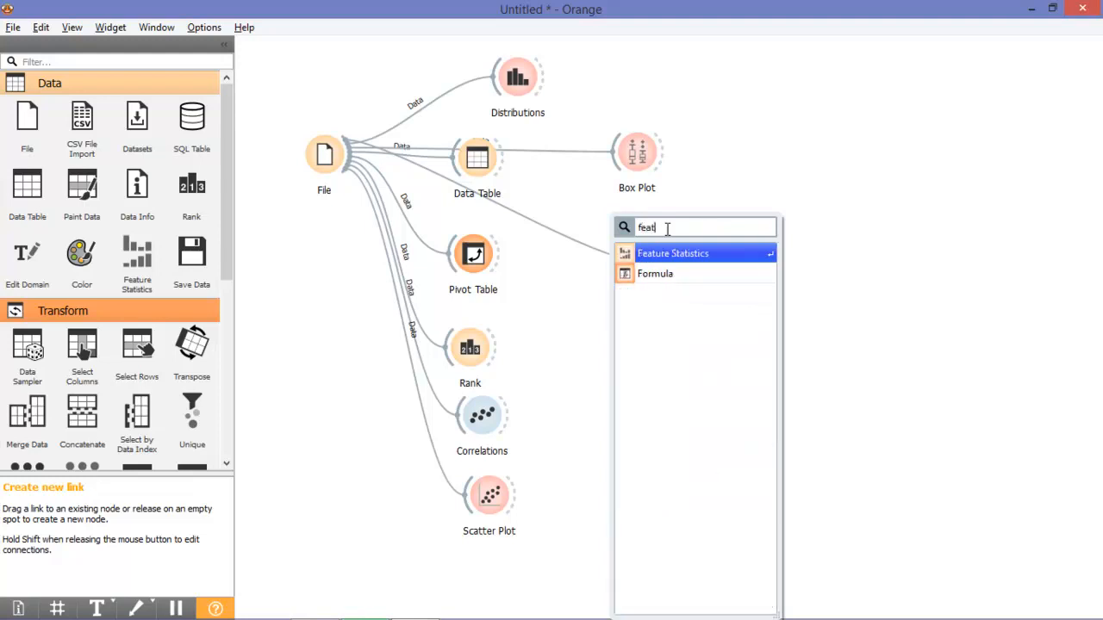
left_click(705, 254)
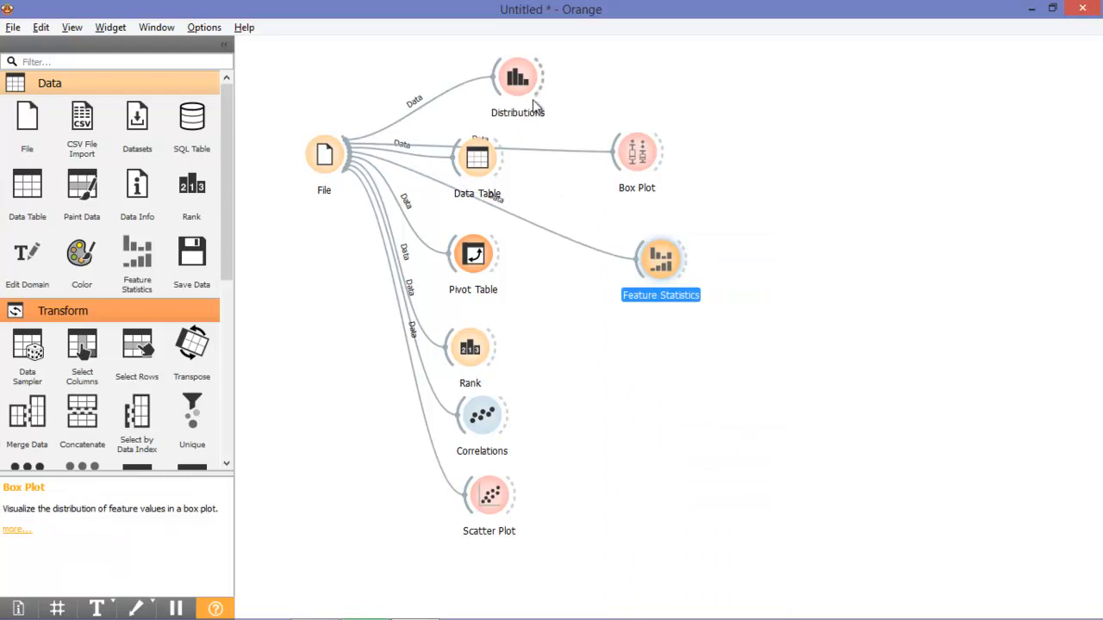
double_click(660, 259)
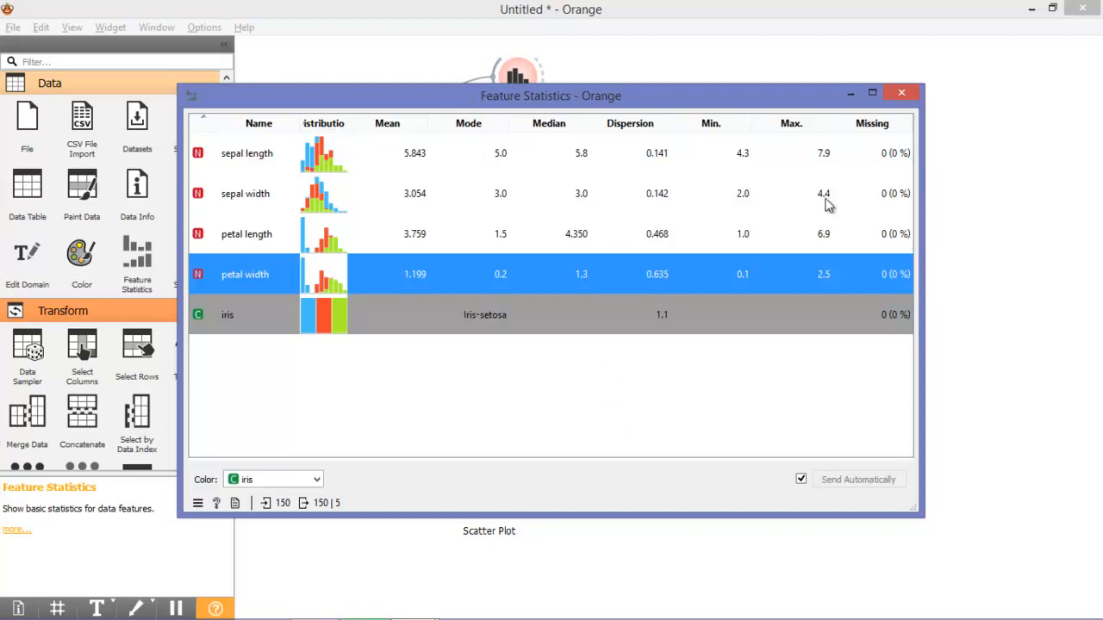
left_click_drag(921, 245, 1023, 245)
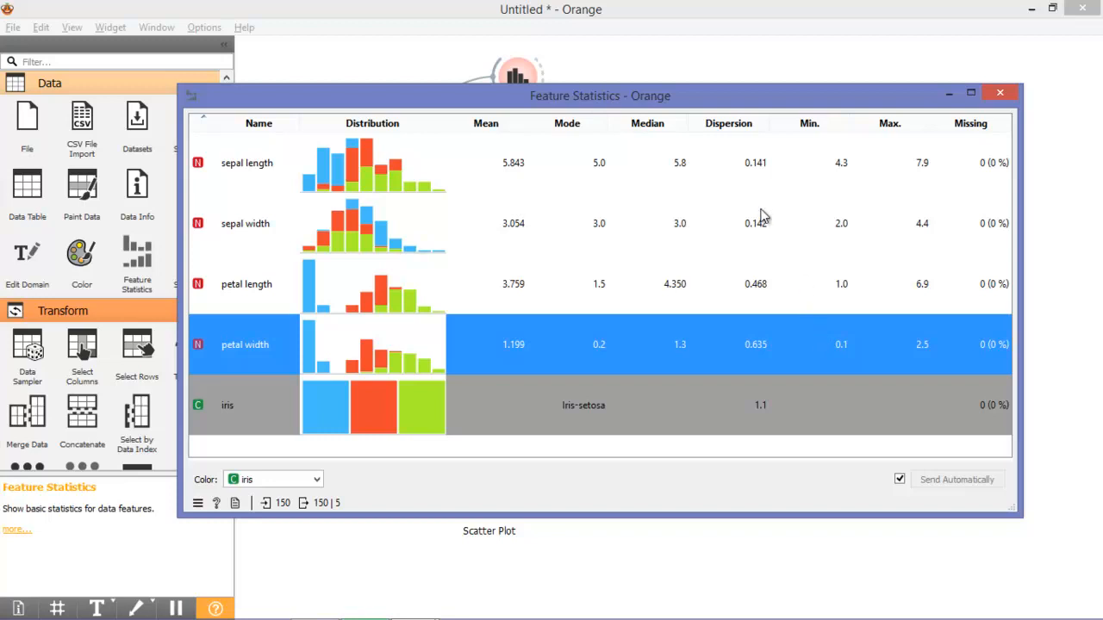
left_click_drag(655, 106, 667, 145)
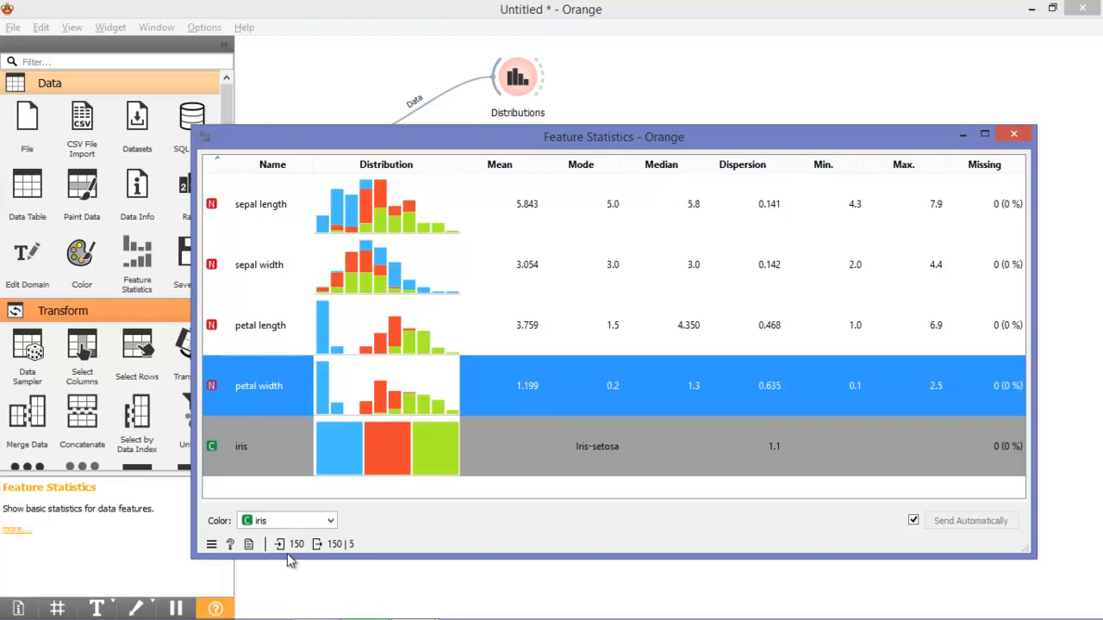
- View the feature histograms coloured by sepal length, sepal width and petal length, restoring the iris colouring before closing Feature Statistics
left_click(309, 526)
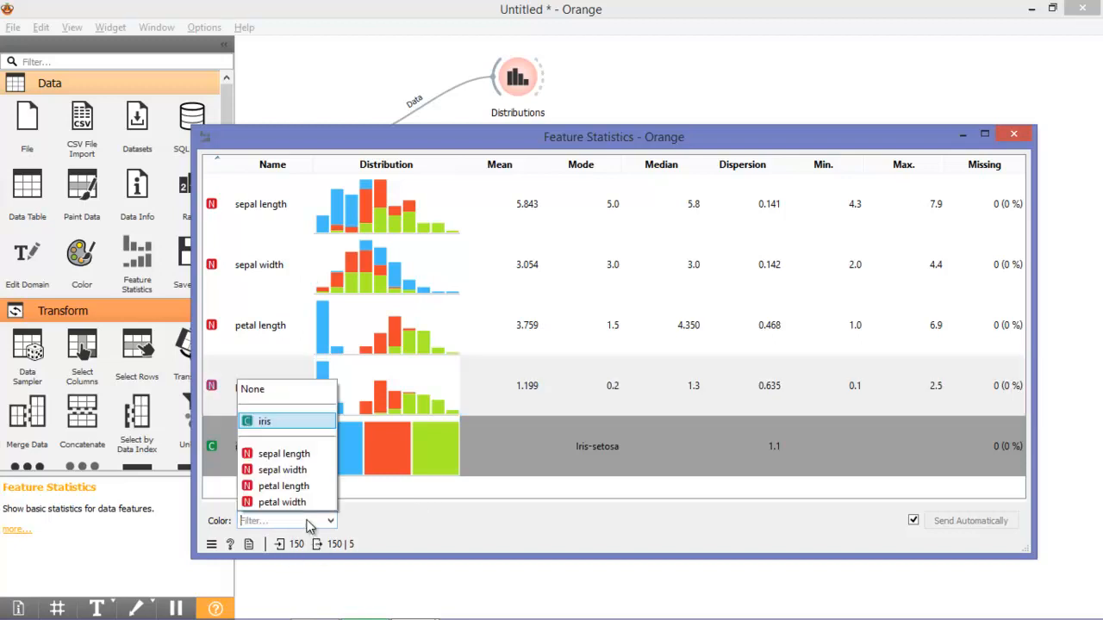
left_click(297, 457)
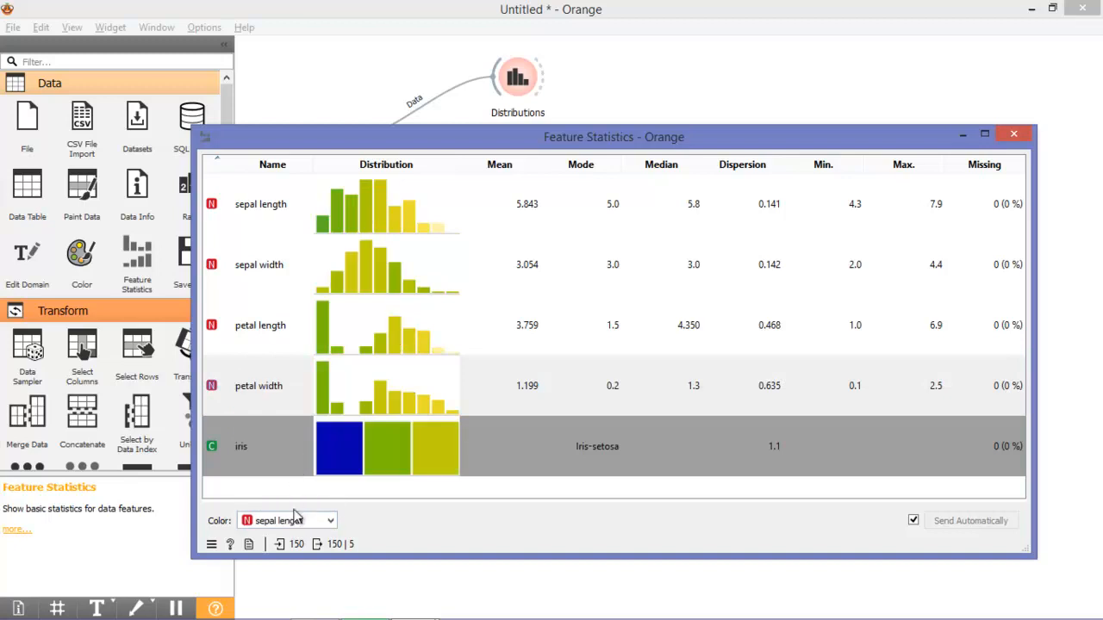
left_click(300, 522)
left_click(301, 470)
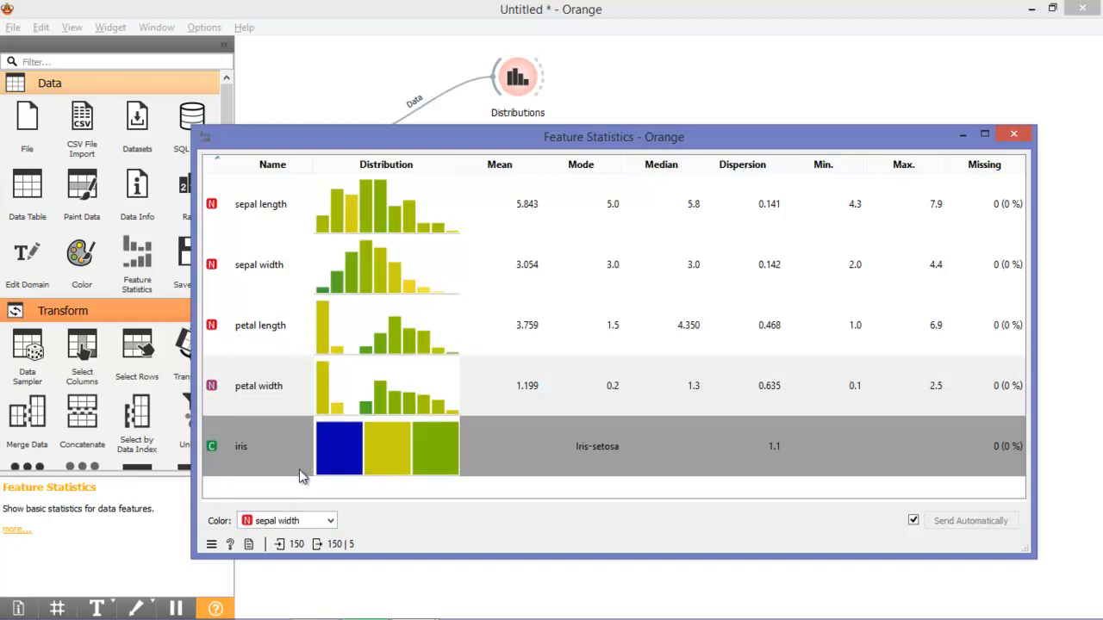
left_click(315, 521)
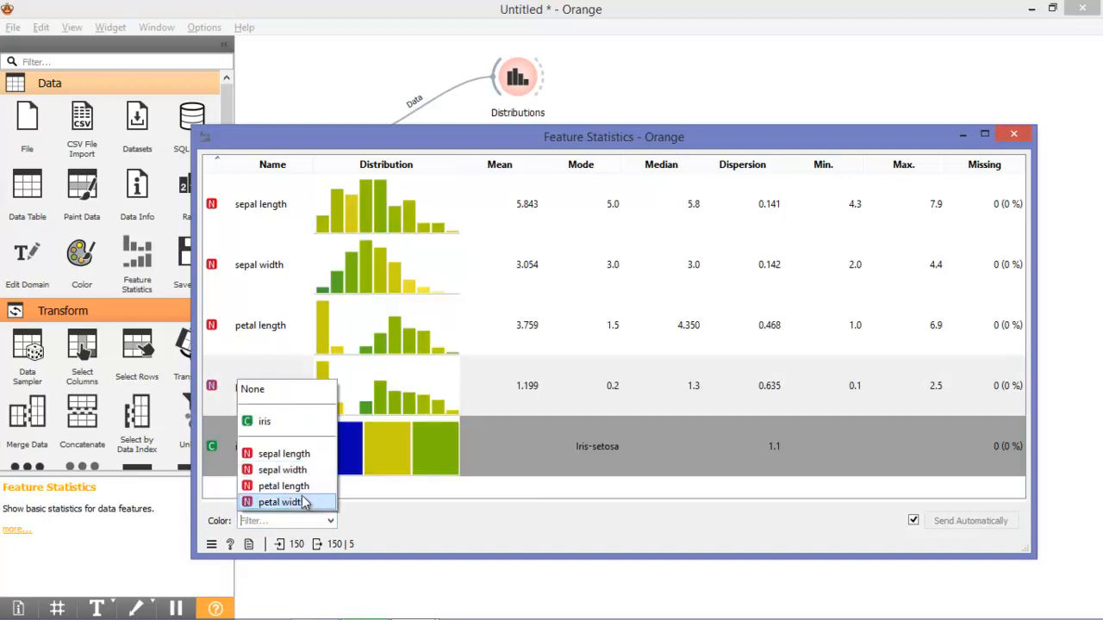
left_click(306, 486)
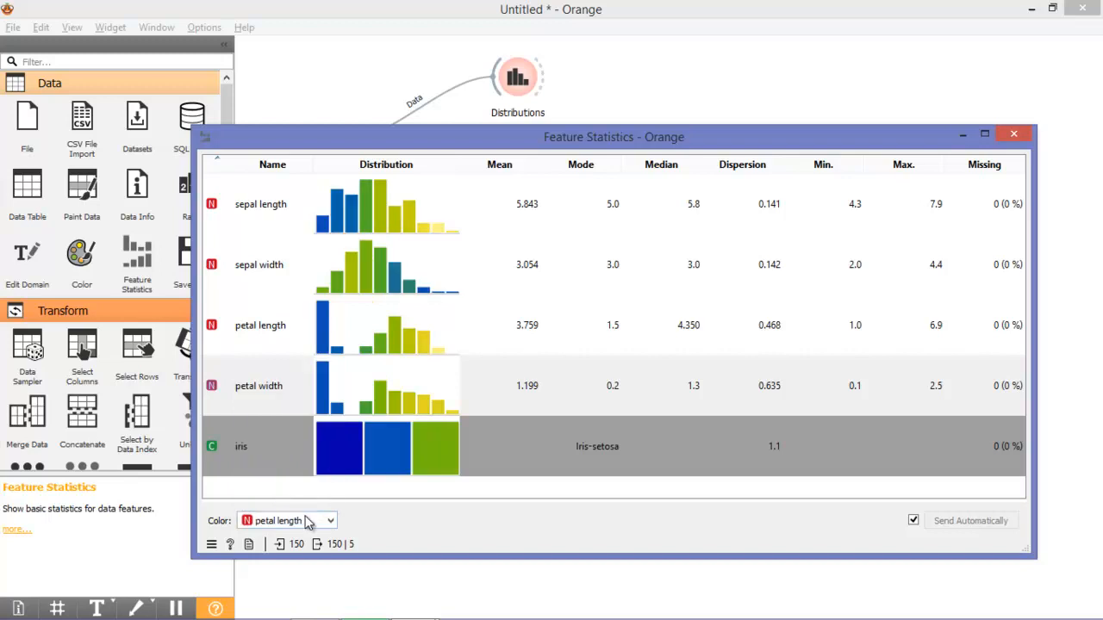
left_click(305, 521)
left_click(299, 455)
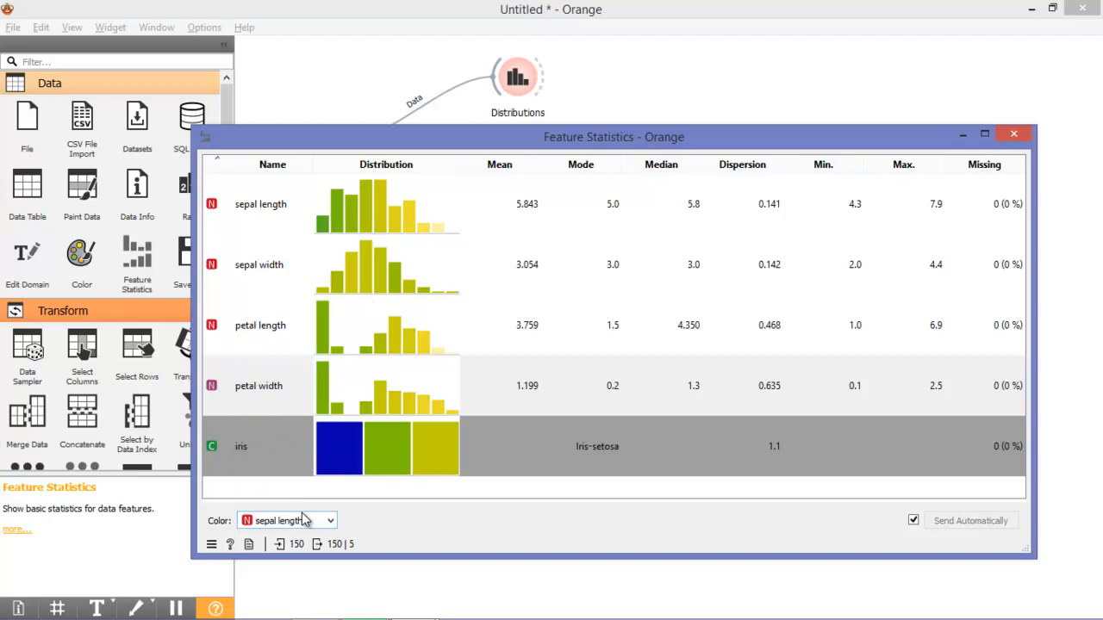
left_click(303, 519)
left_click(296, 422)
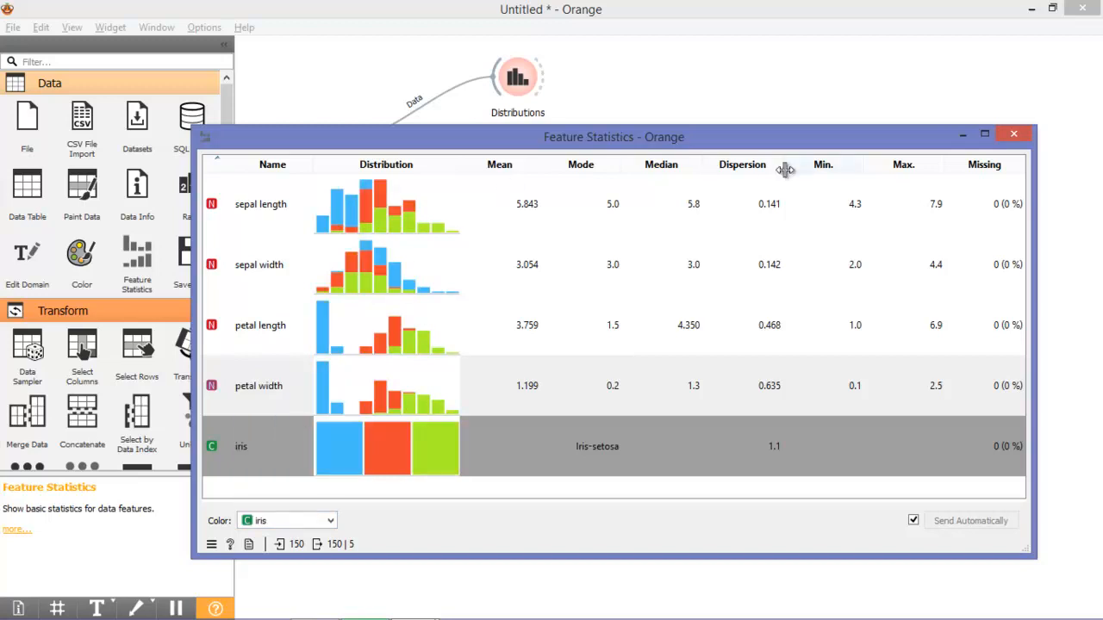
left_click(1016, 138)
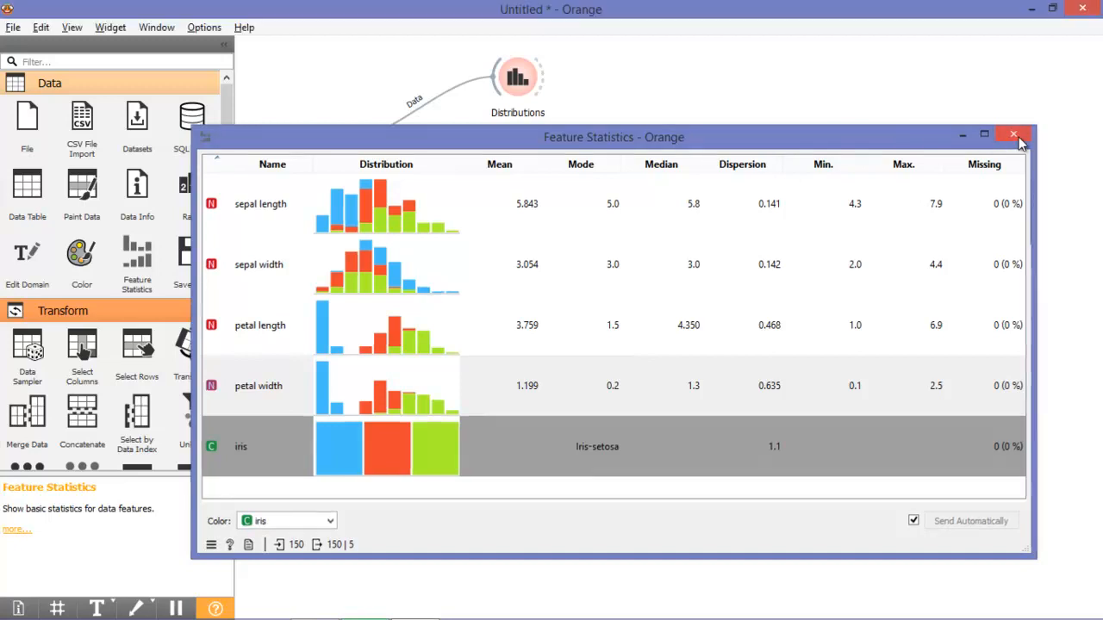